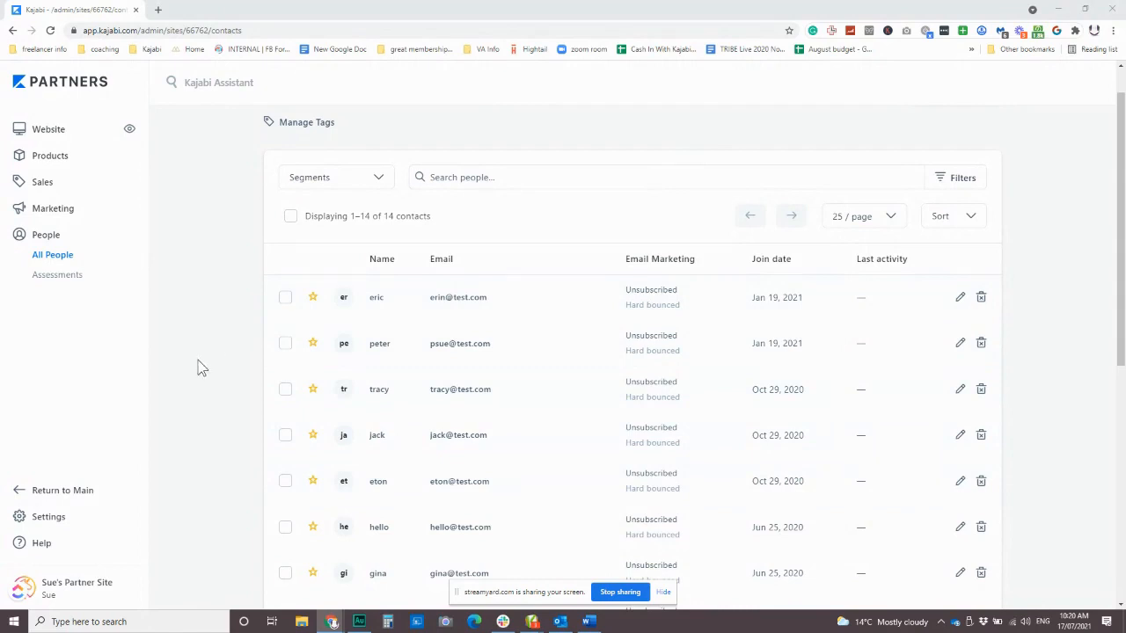
Show only the contacts in the Inactive segment on the People page
scroll(199, 367, "up", 1)
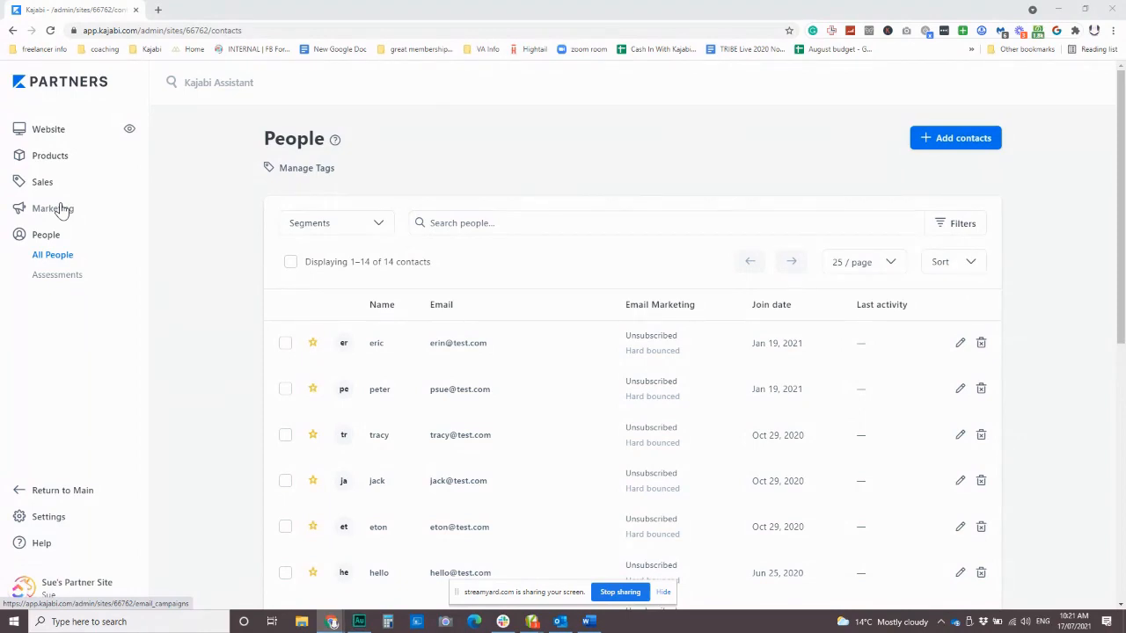
left_click(379, 224)
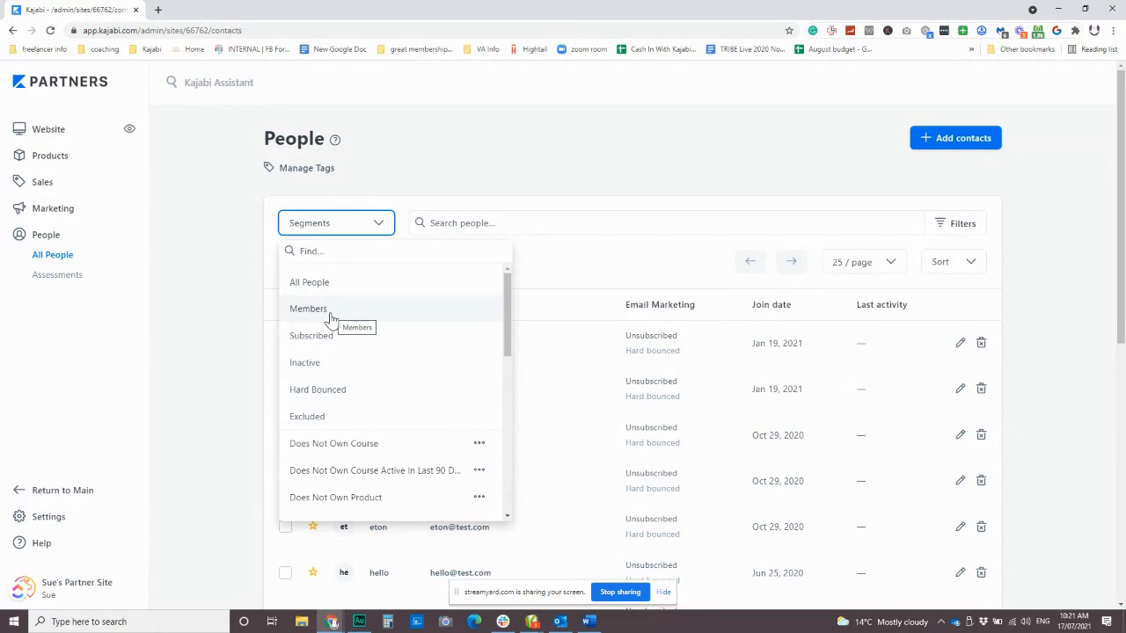
left_click(310, 372)
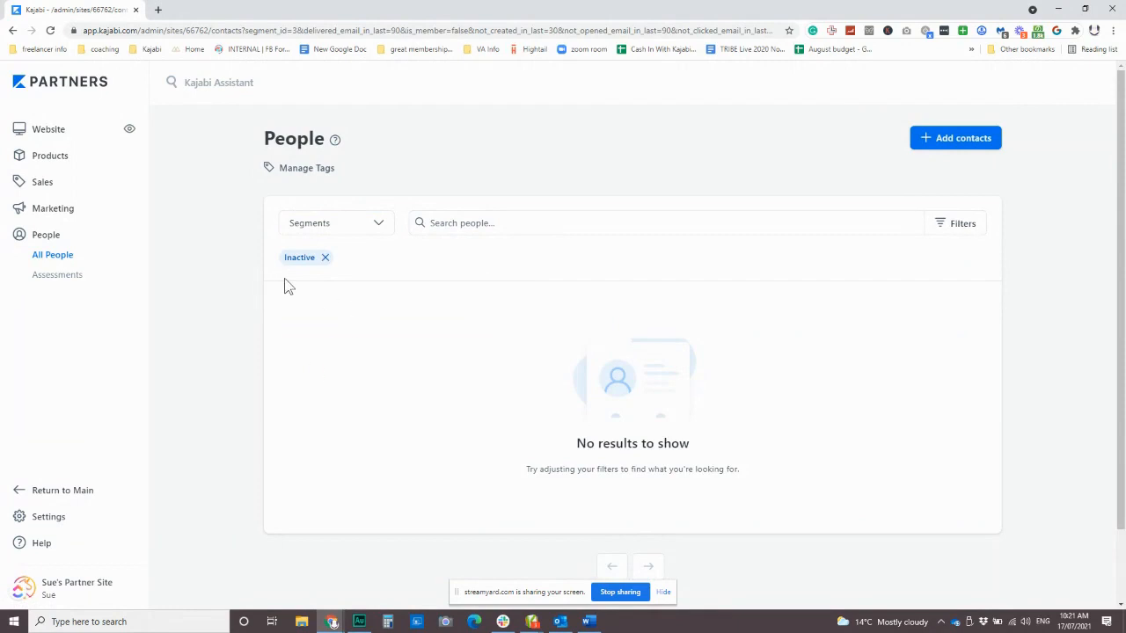
Look through the default and saved segments in the segment list, and clear the Inactive segment from the contacts
left_click(361, 224)
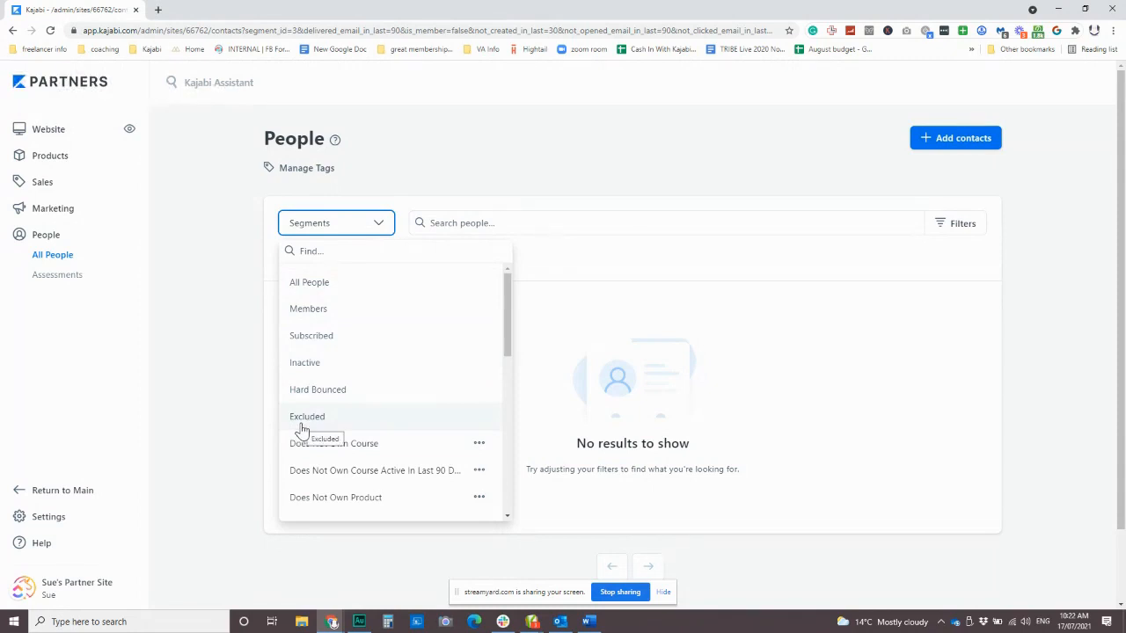
scroll(339, 449, "down", 1)
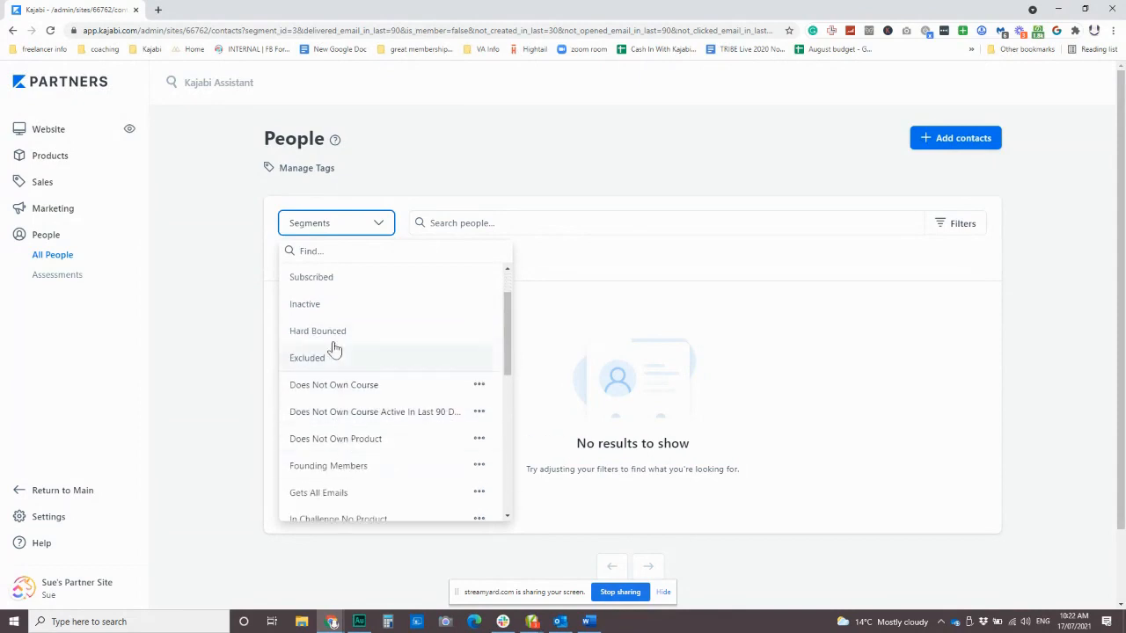
scroll(378, 427, "down", 2)
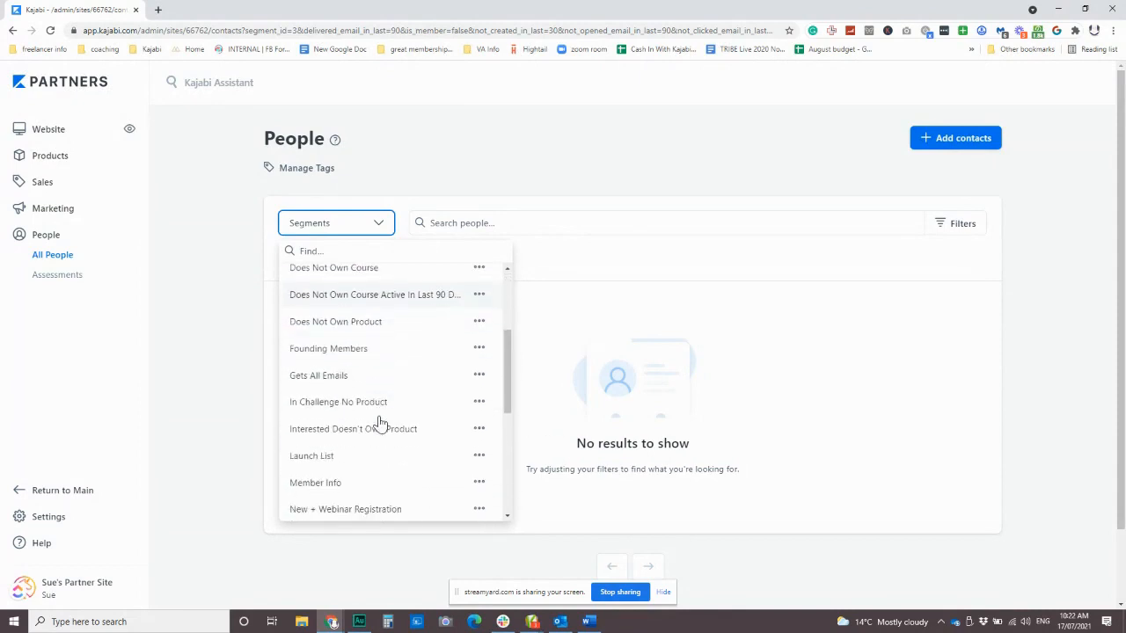
scroll(405, 433, "up", 1)
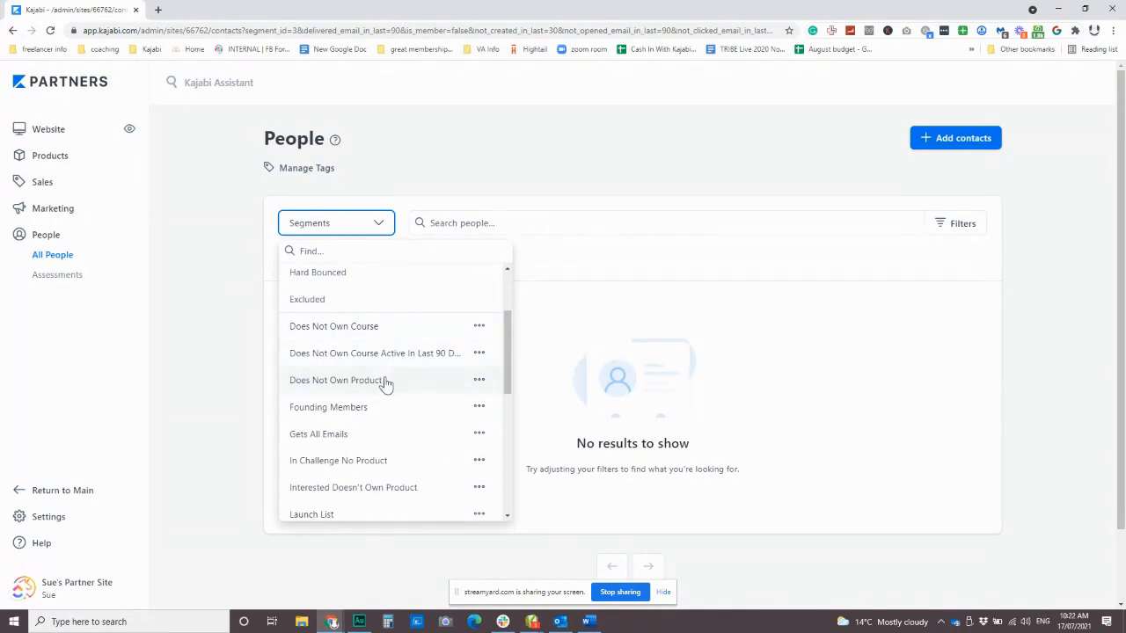
scroll(370, 410, "down", 3)
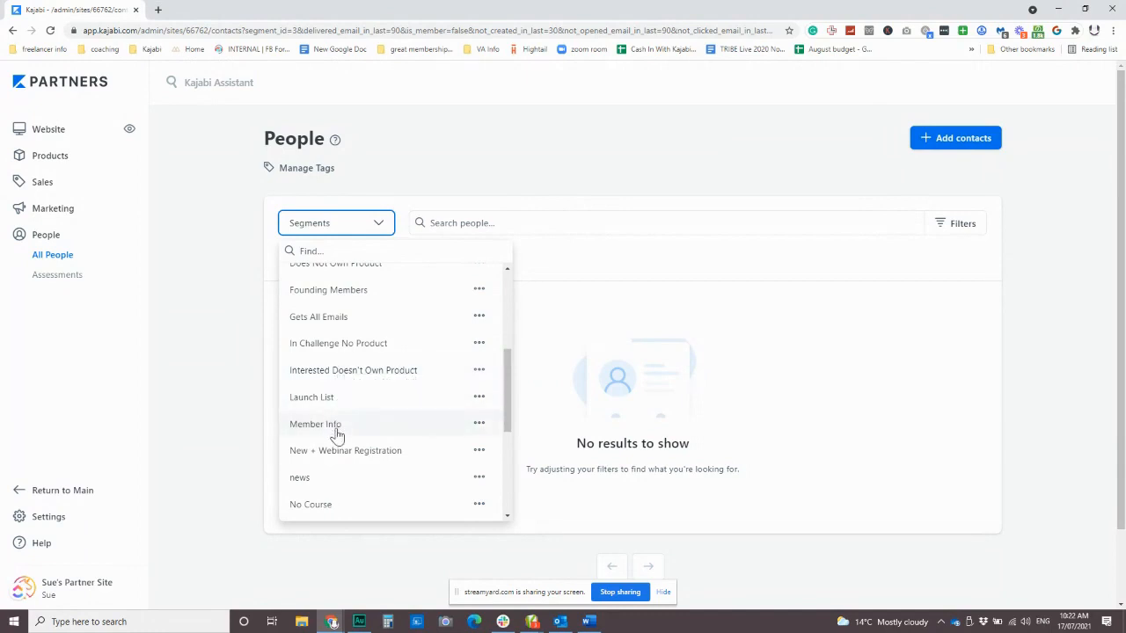
scroll(341, 488, "down", 3)
scroll(343, 492, "up", 6)
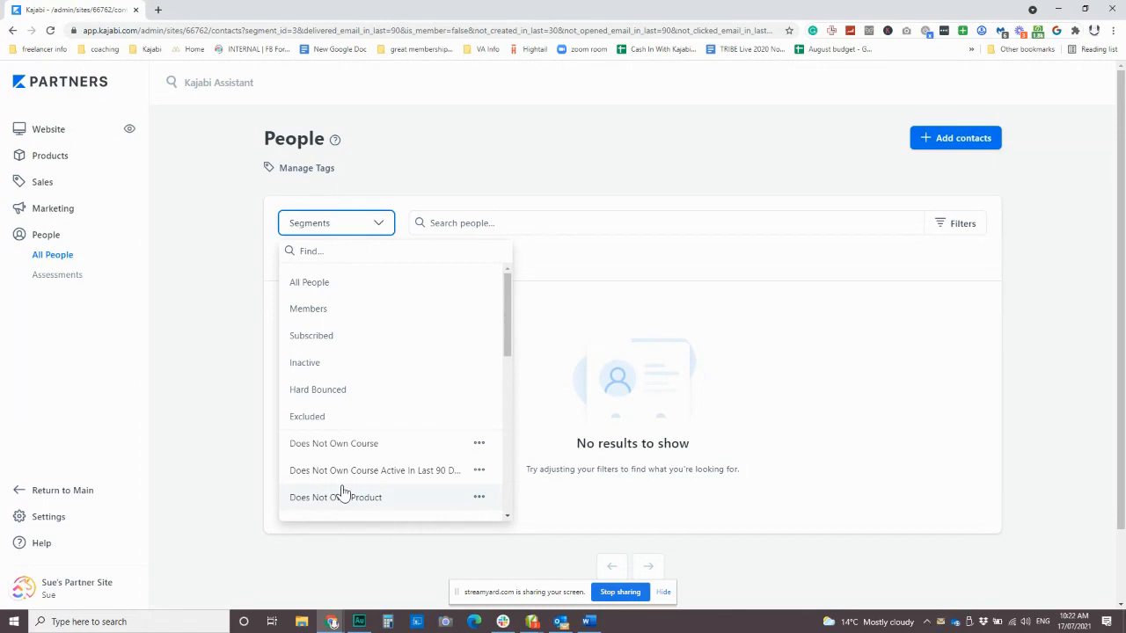
left_click(803, 266)
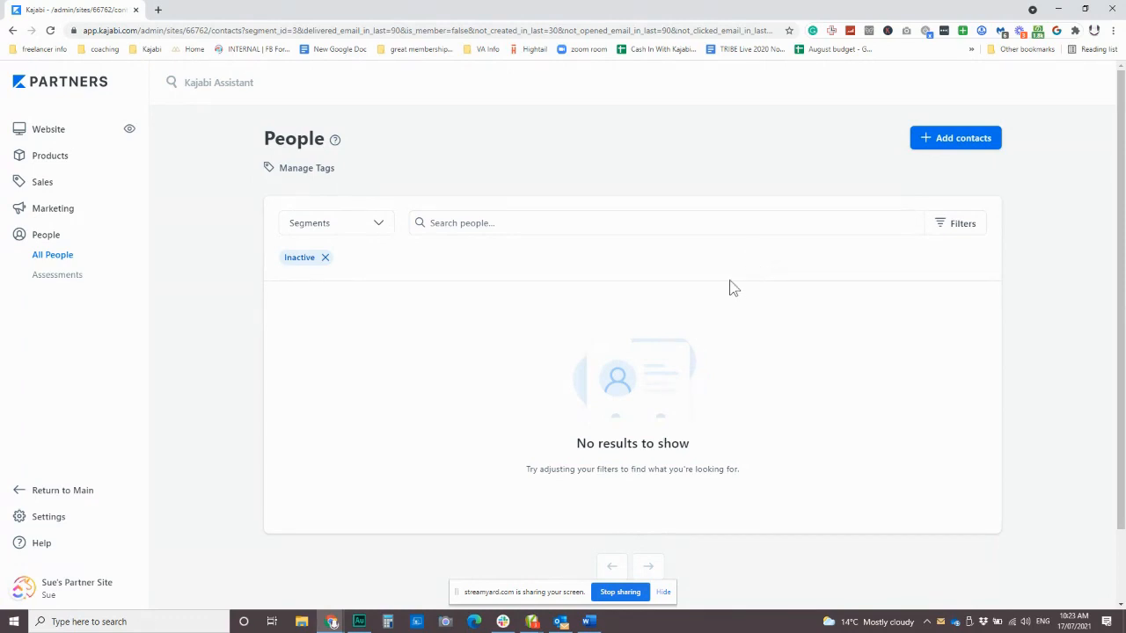
left_click(324, 259)
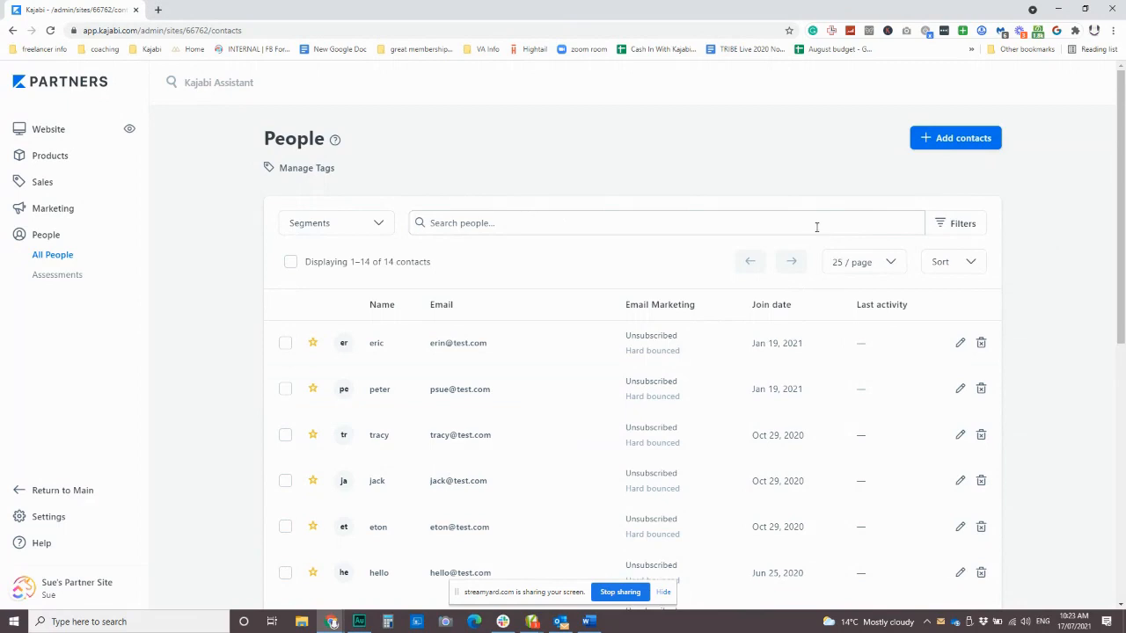
Turn off the "Say hello to the new People page" feature in the site's Labs settings
left_click(48, 521)
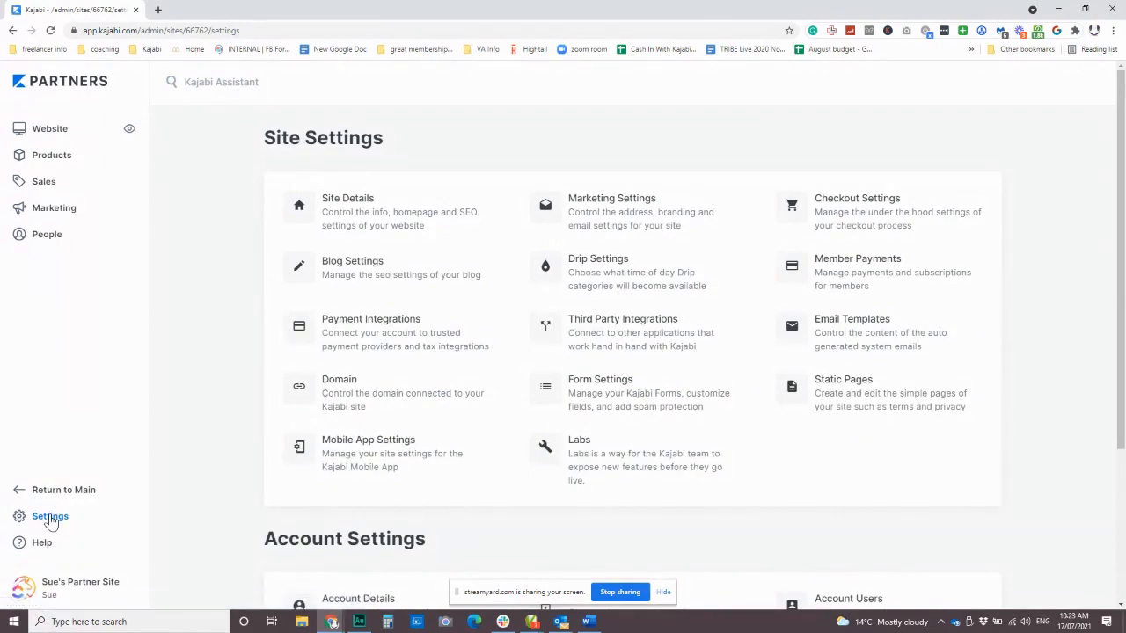
left_click(637, 476)
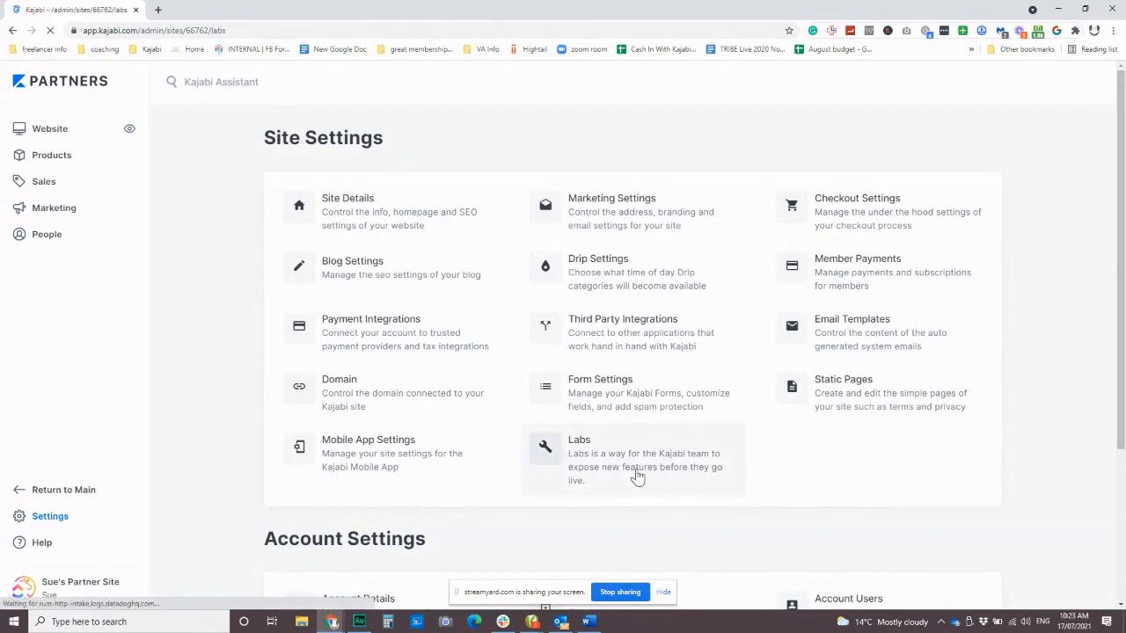
scroll(644, 436, "down", 3)
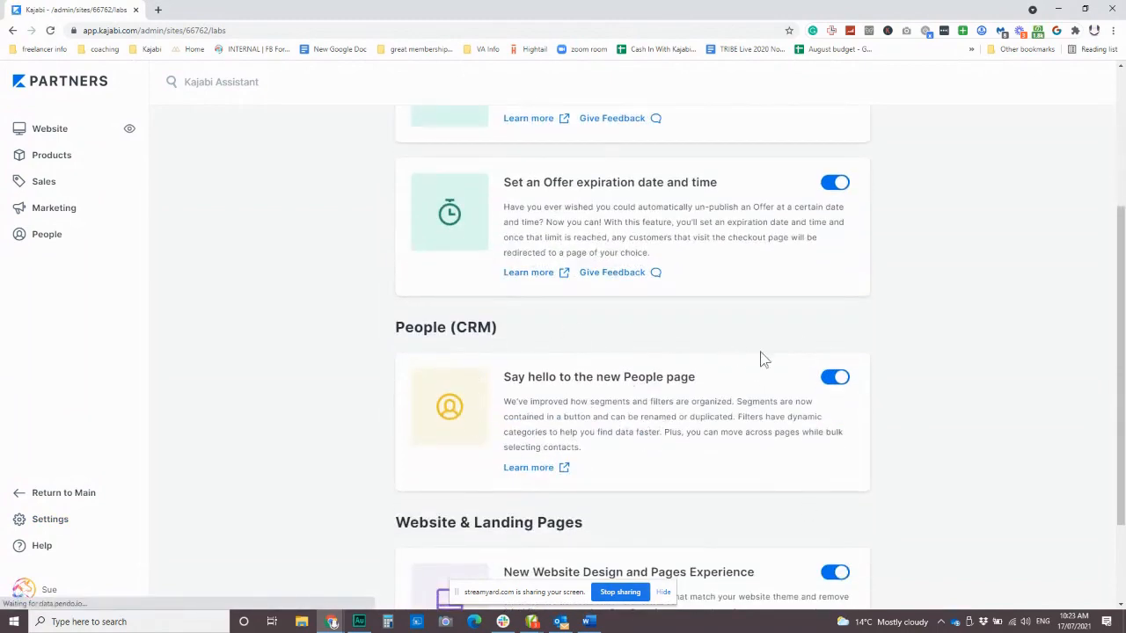
left_click(832, 380)
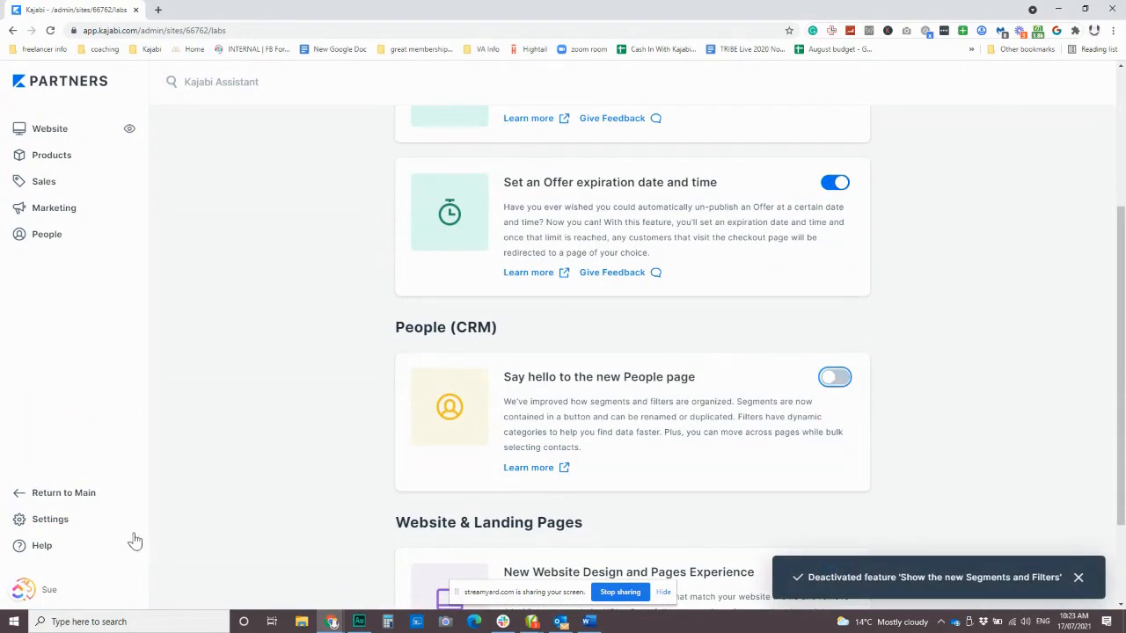
Examine how the old People page lays out its segments, contacts and filter selector
left_click(49, 240)
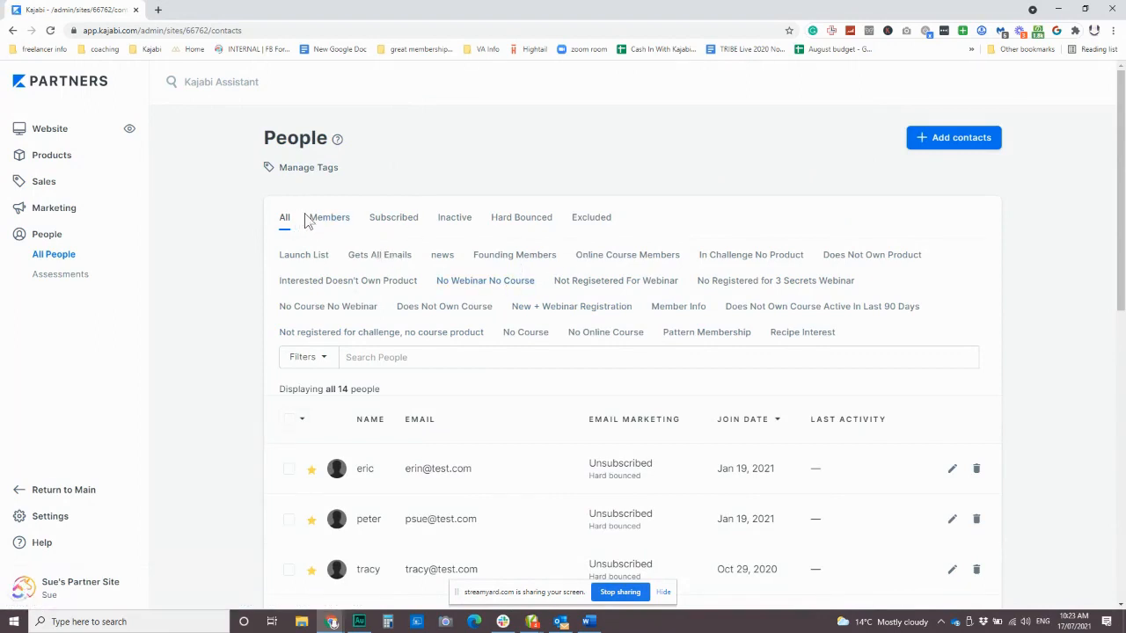
scroll(604, 271, "down", 3)
scroll(477, 372, "up", 3)
left_click(321, 359)
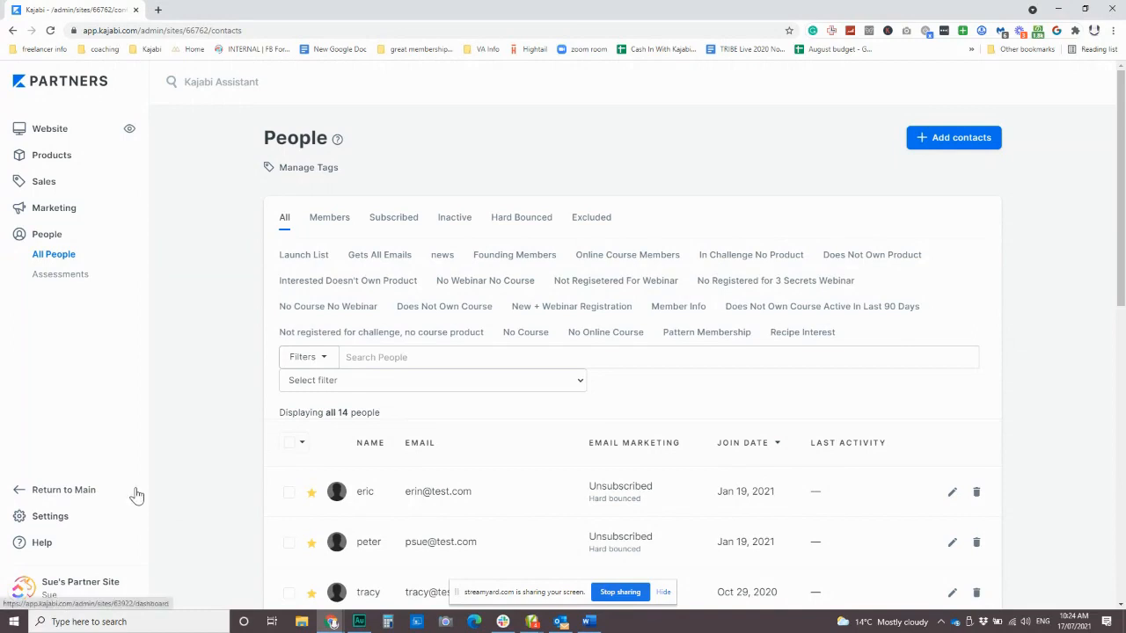
Turn on the "Say hello to the new People page" feature in the site's Labs settings
left_click(56, 523)
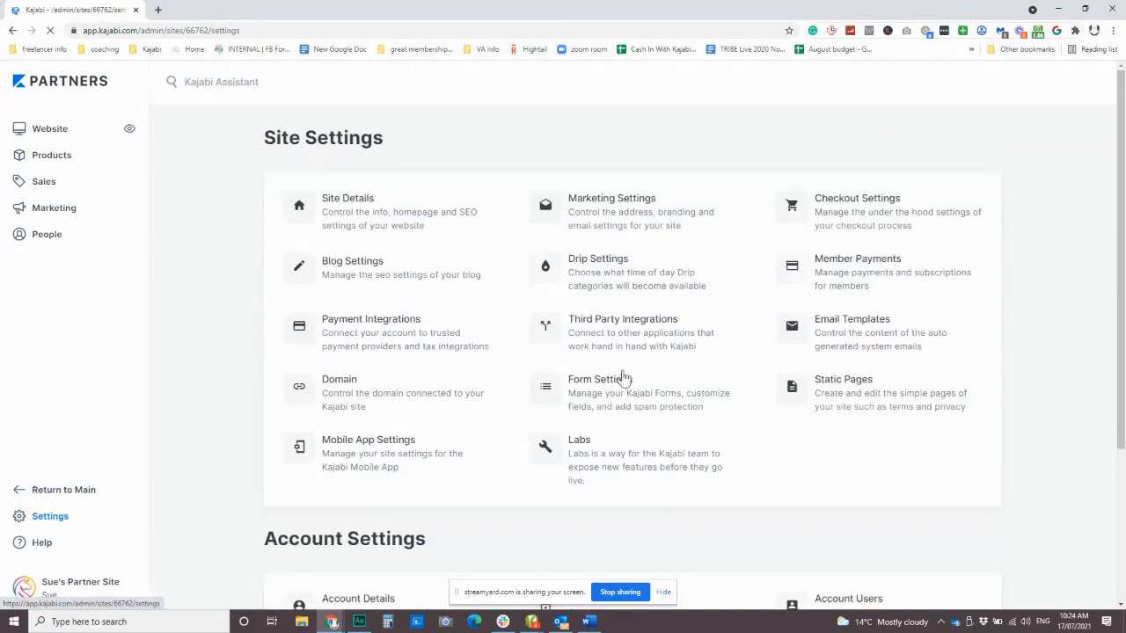
left_click(607, 462)
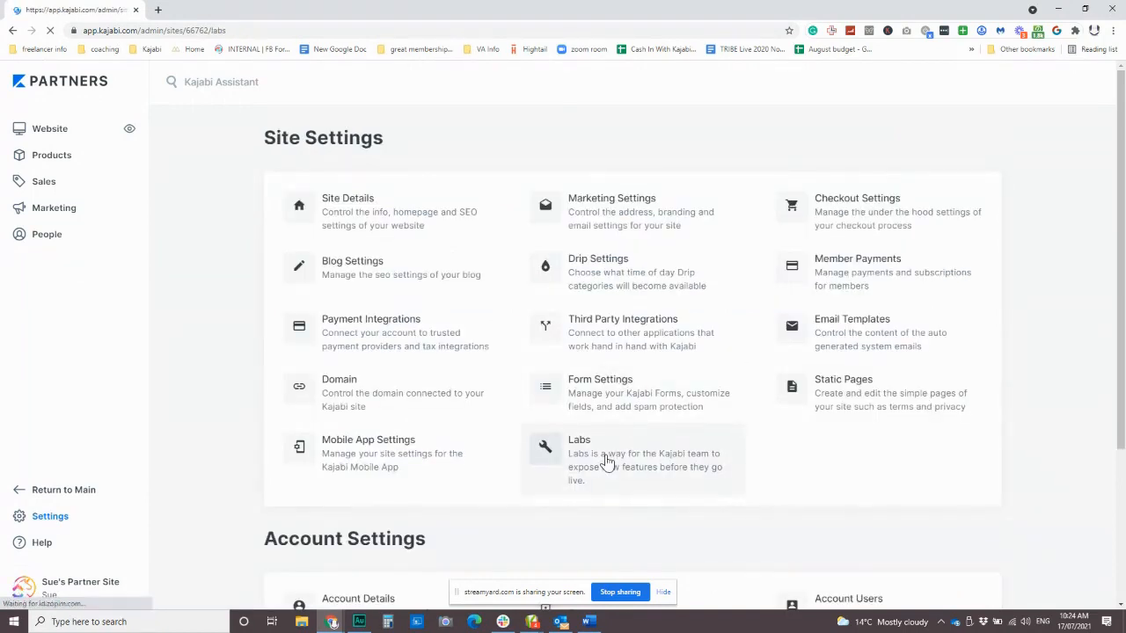
scroll(607, 462, "down", 2)
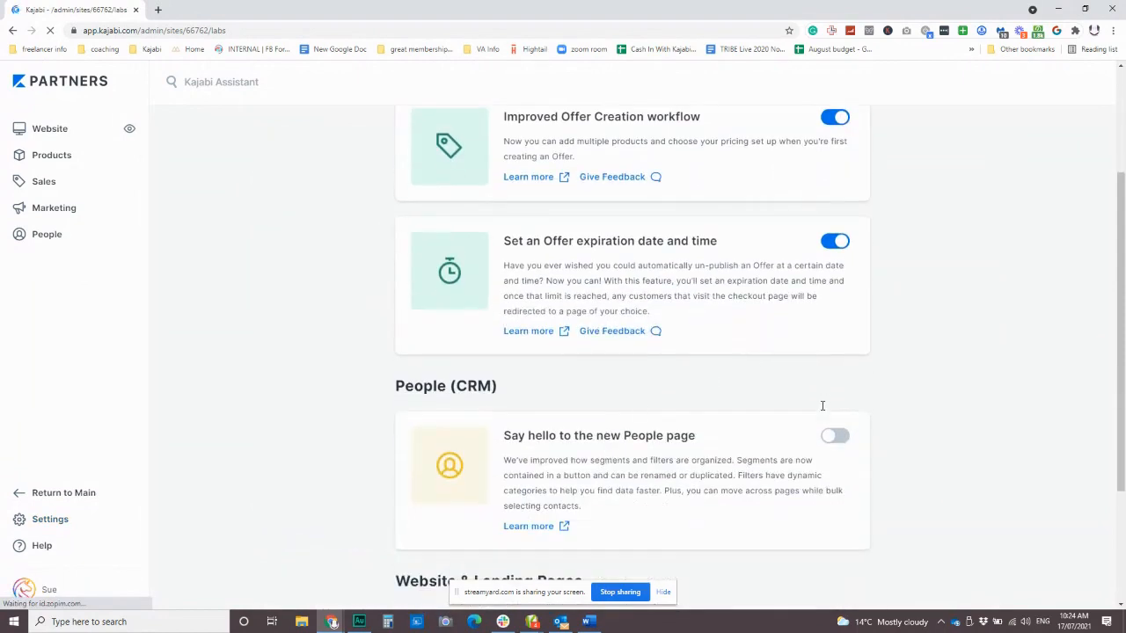
left_click(835, 436)
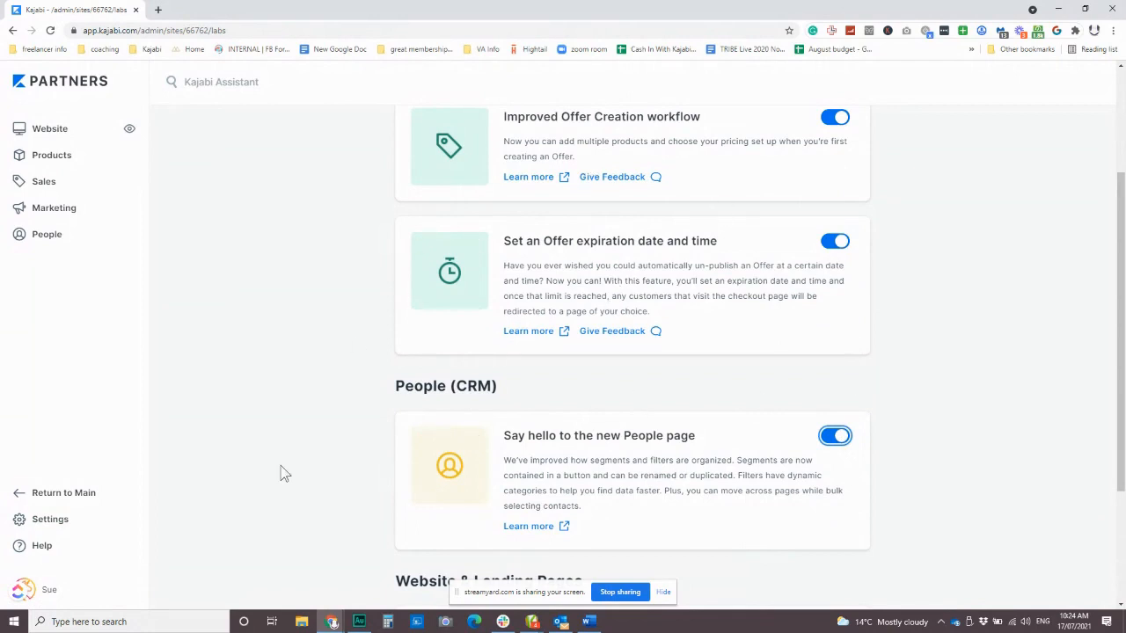
Return to the People page and check the segment list in the new layout
left_click(49, 235)
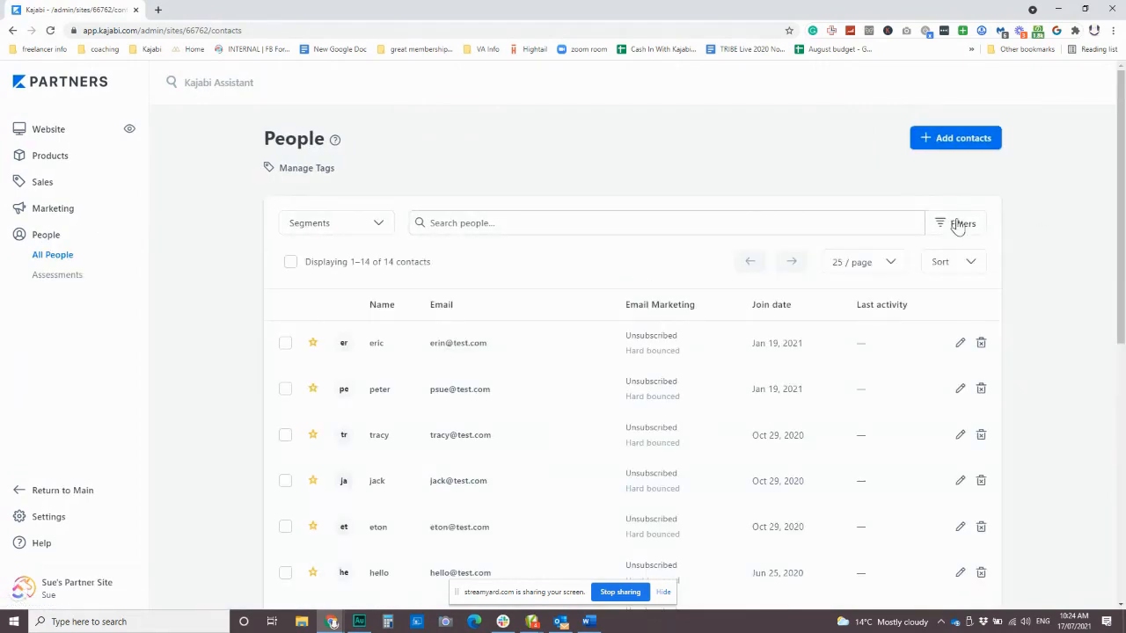
left_click(379, 224)
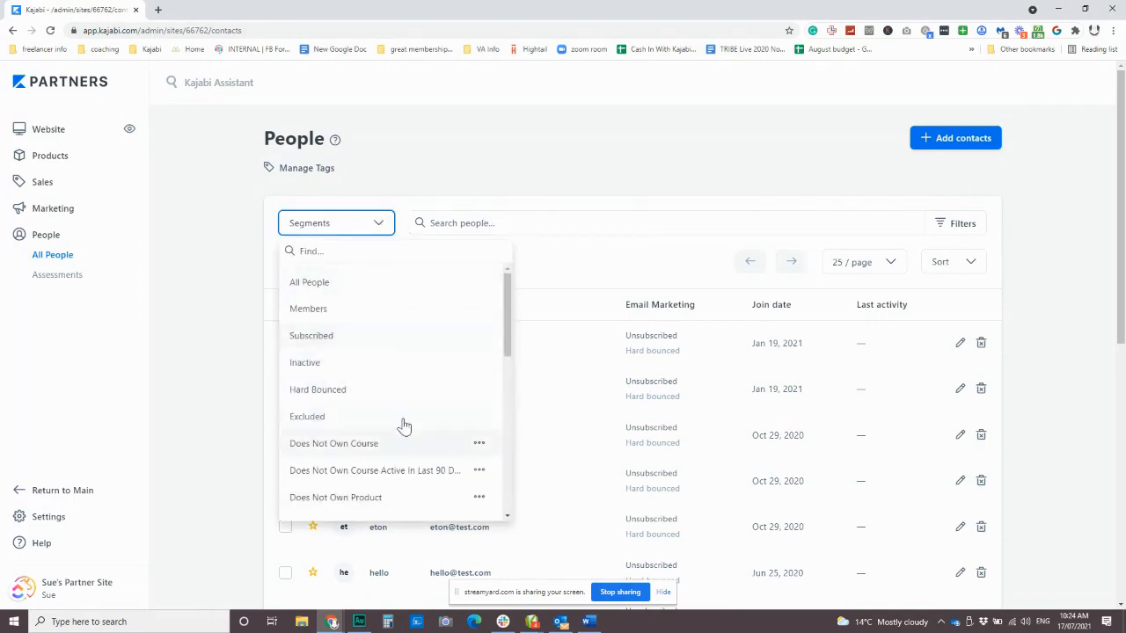
left_click(379, 223)
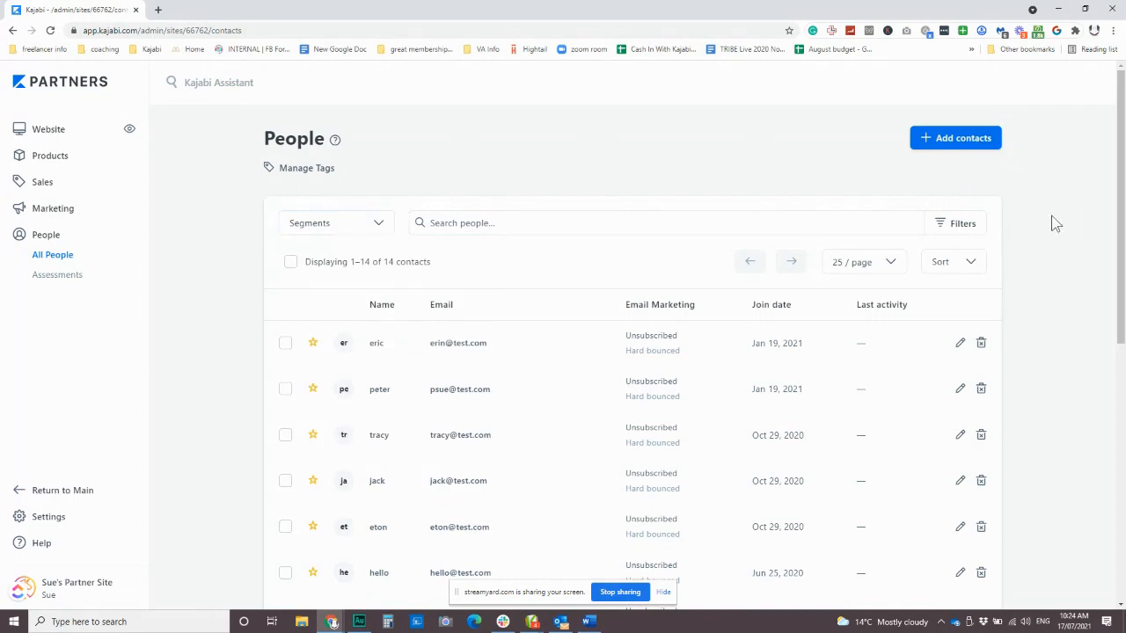
Set up a contact filter with category Activity, condition "Member was not active" and value 90 Days
left_click(962, 226)
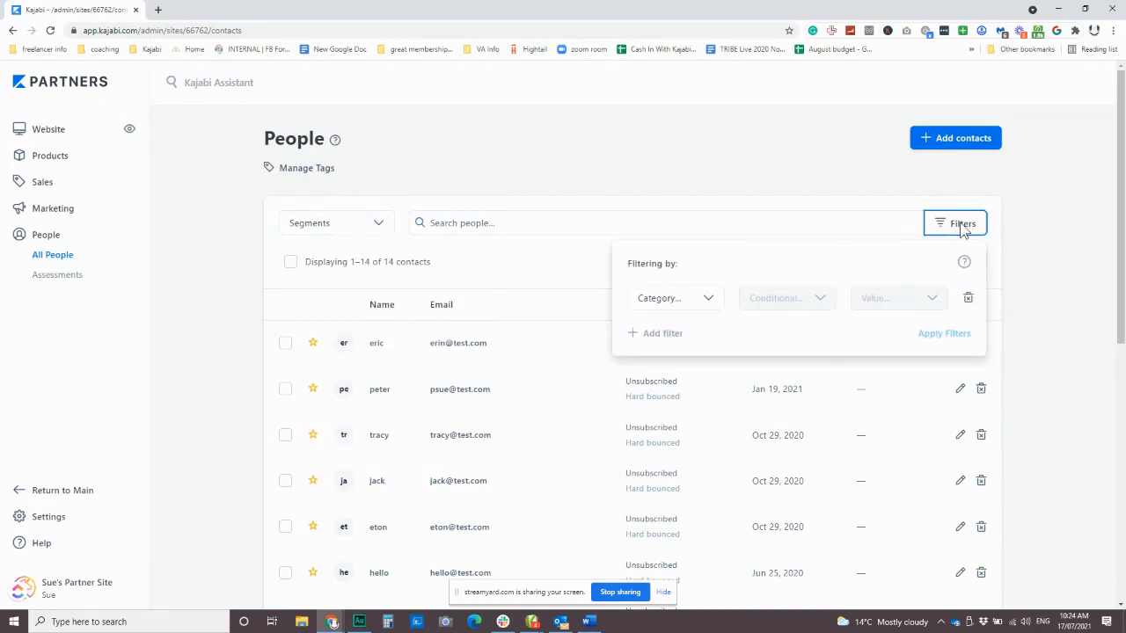
left_click(706, 301)
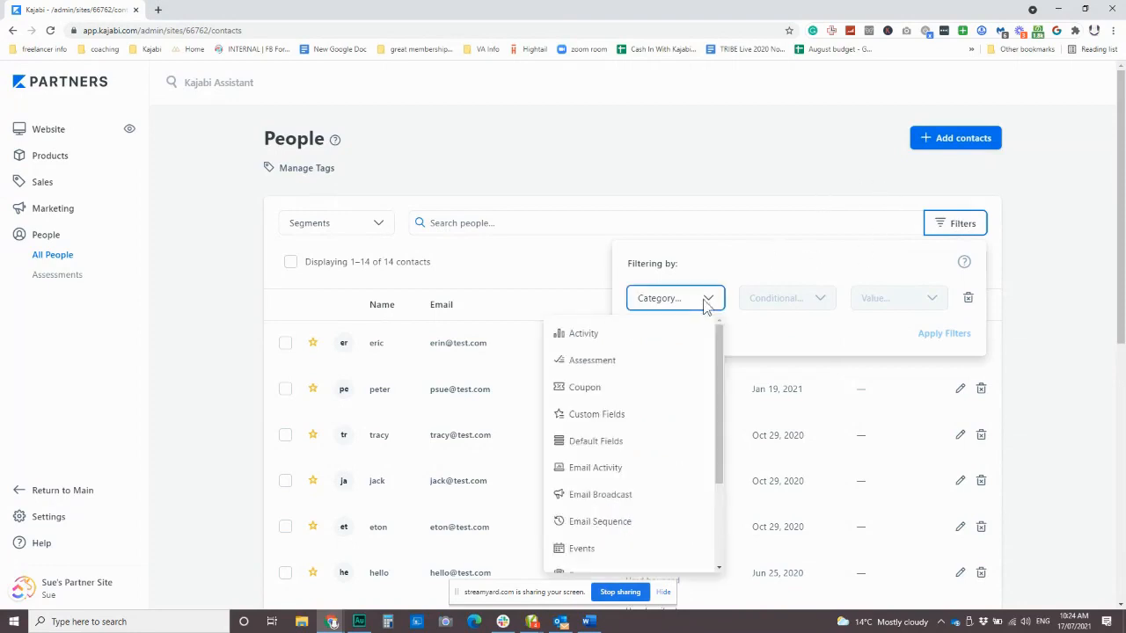
left_click(640, 342)
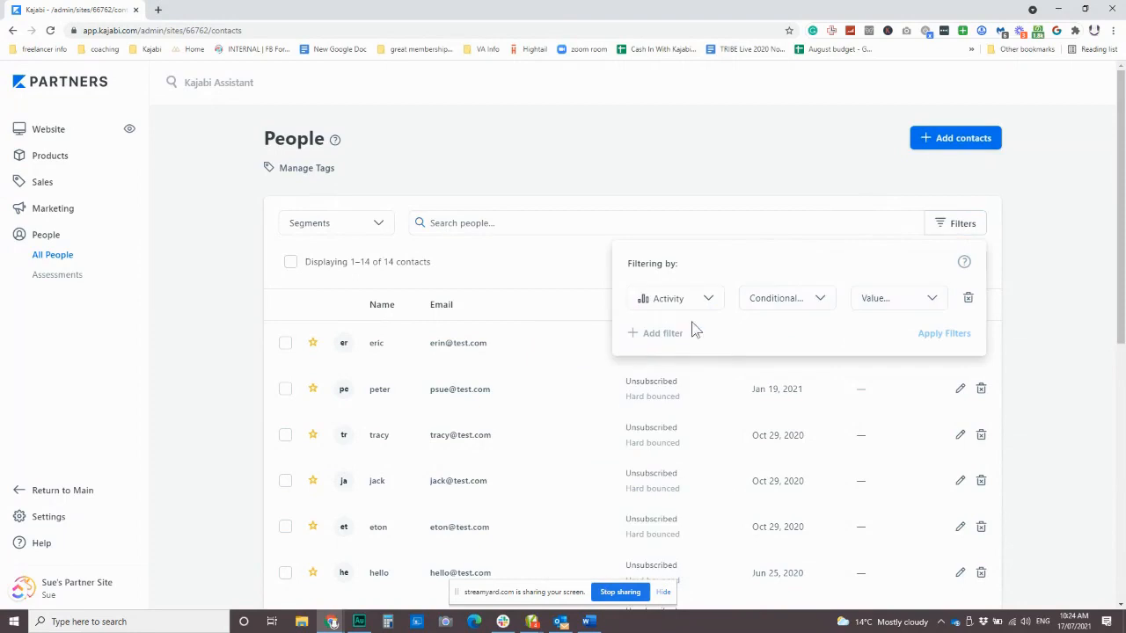
left_click(795, 308)
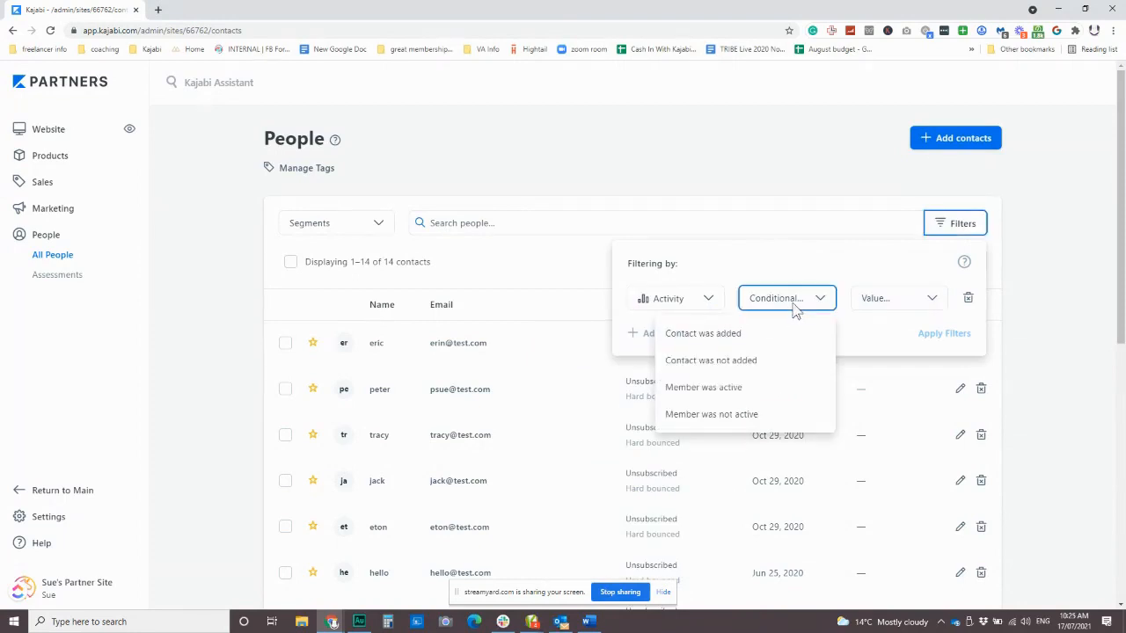
left_click(746, 416)
left_click(892, 304)
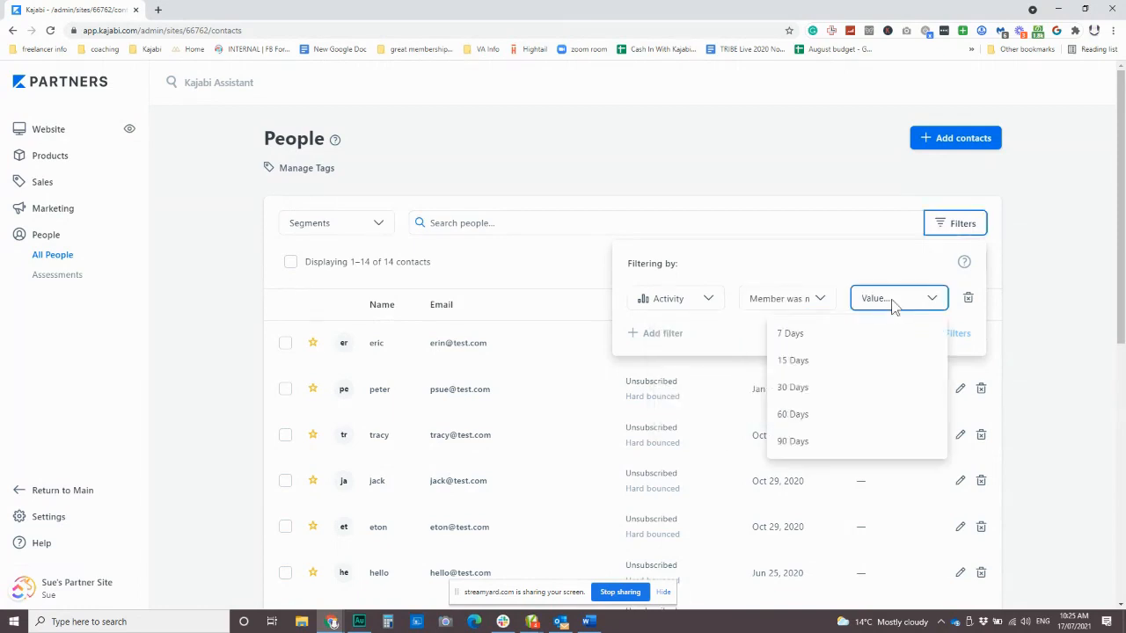
left_click(846, 440)
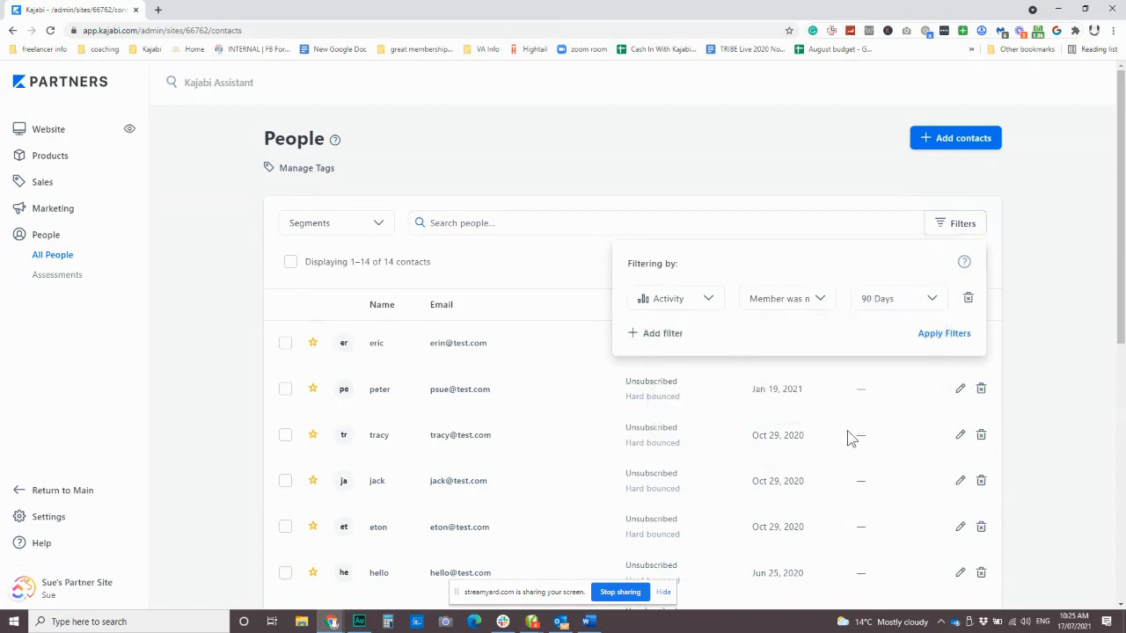
Add a second filter with category Products, condition Has and value Membership, and apply both filters to the contacts
left_click(661, 335)
left_click(673, 333)
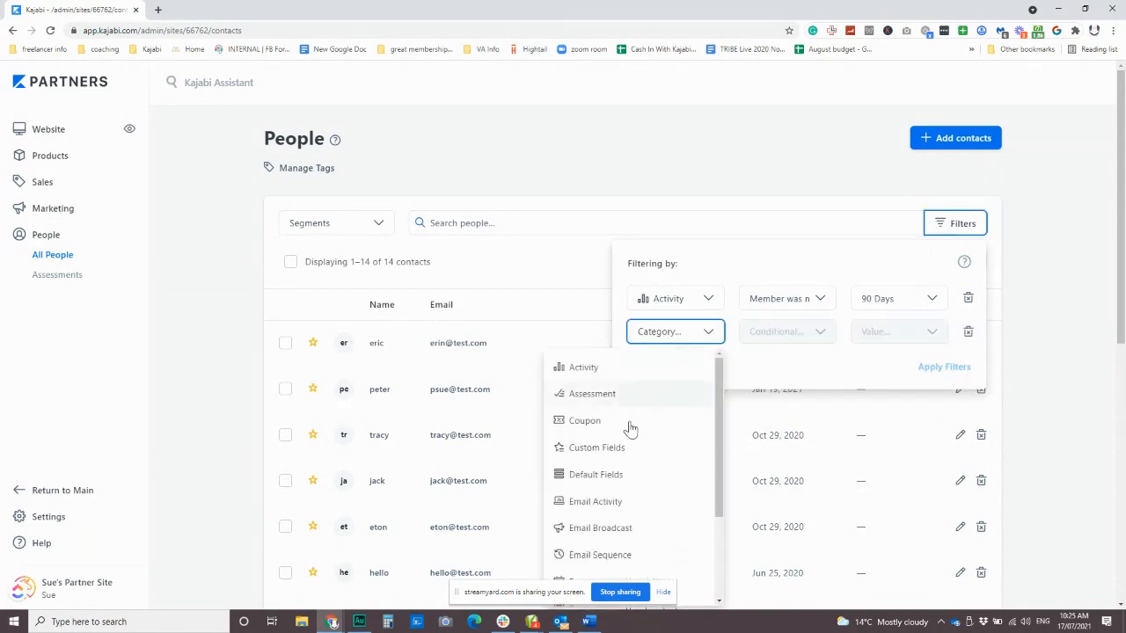
scroll(631, 421, "down", 3)
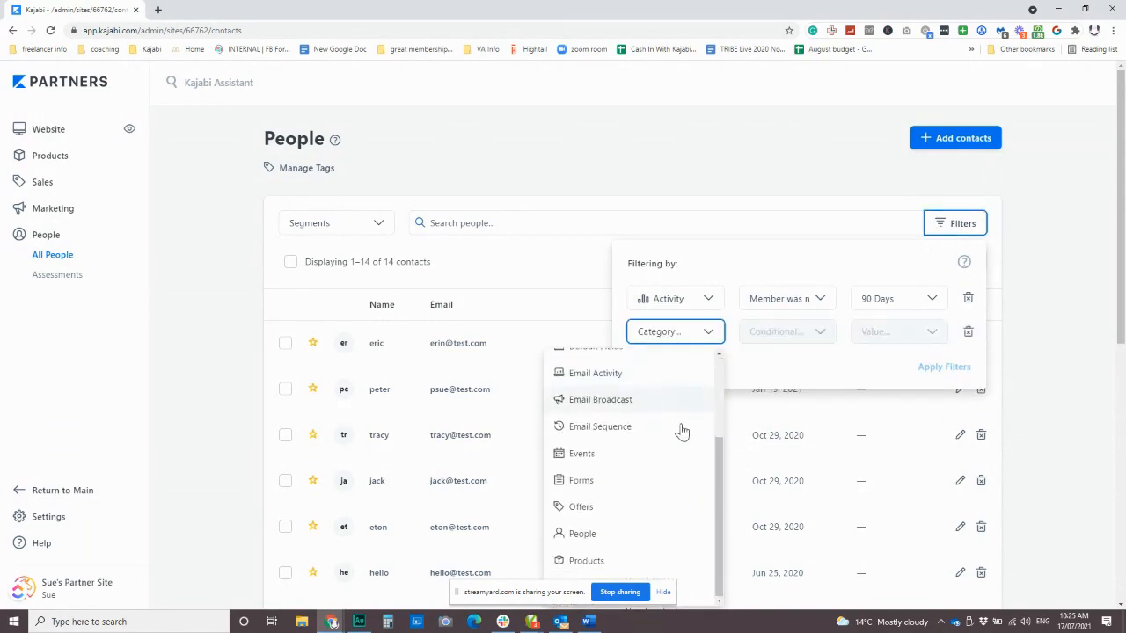
left_click(584, 561)
left_click(790, 334)
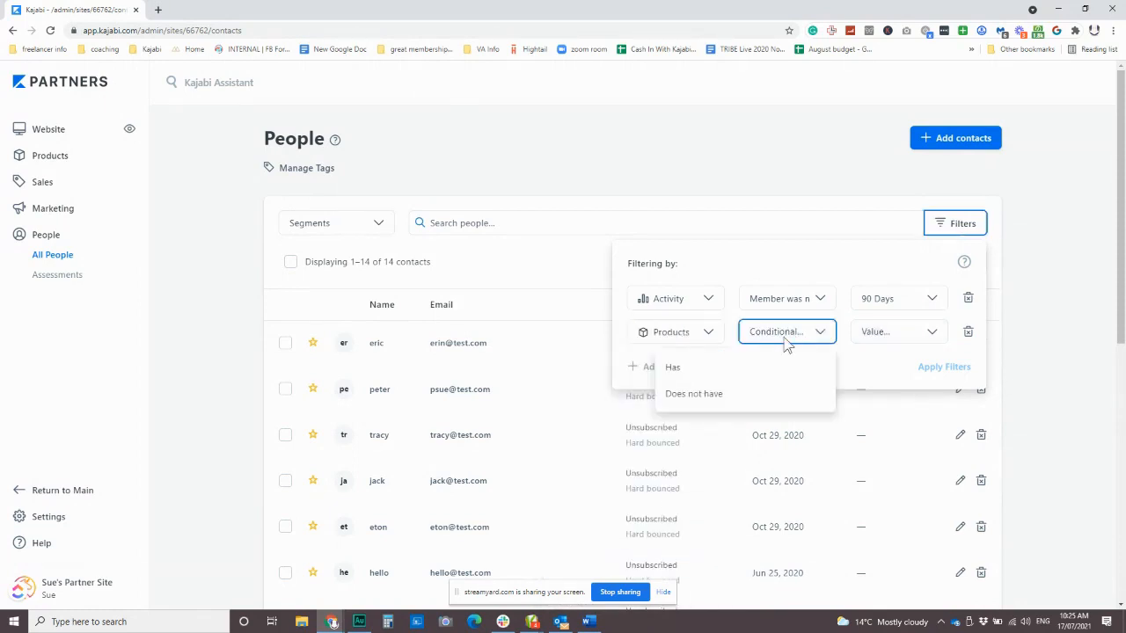
left_click(718, 368)
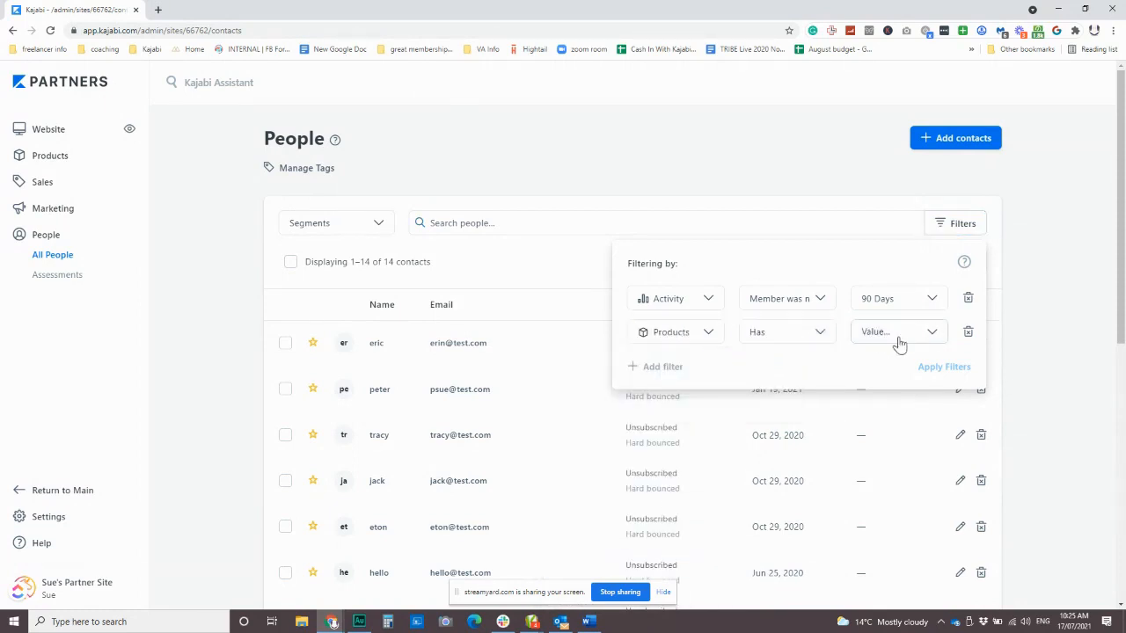
left_click(906, 340)
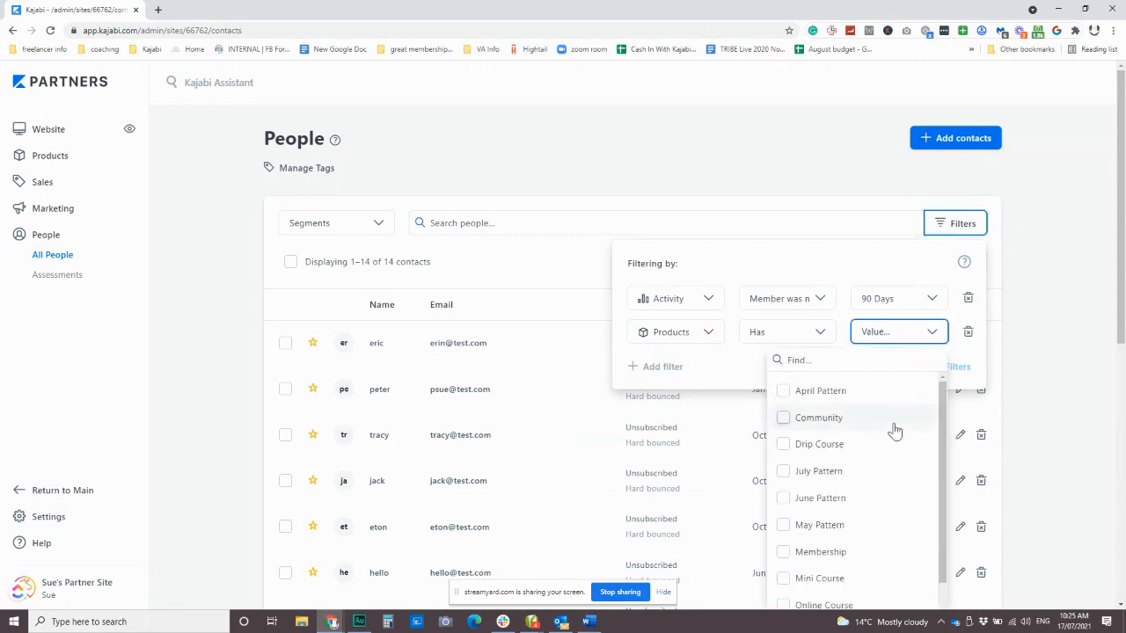
scroll(894, 428, "down", 1)
left_click(830, 507)
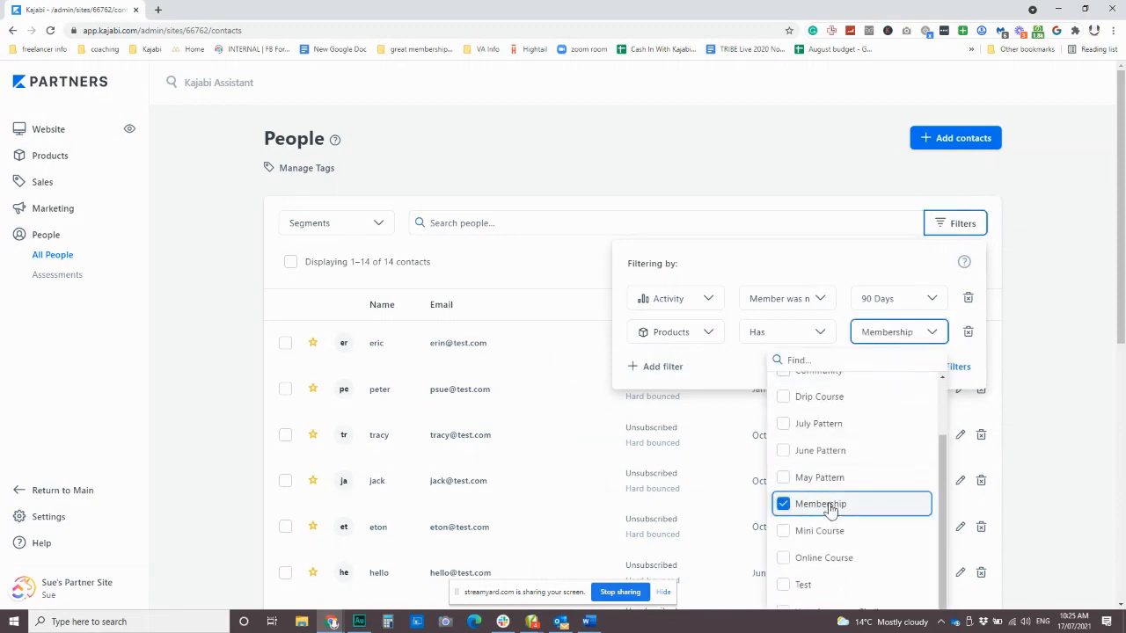
left_click(801, 275)
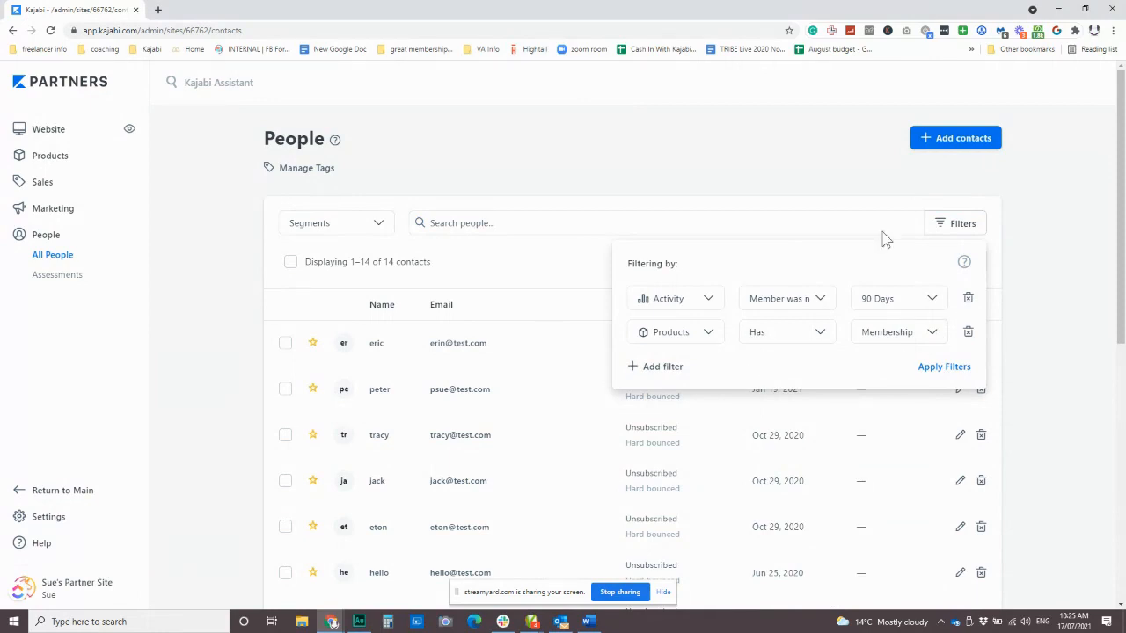
left_click(942, 373)
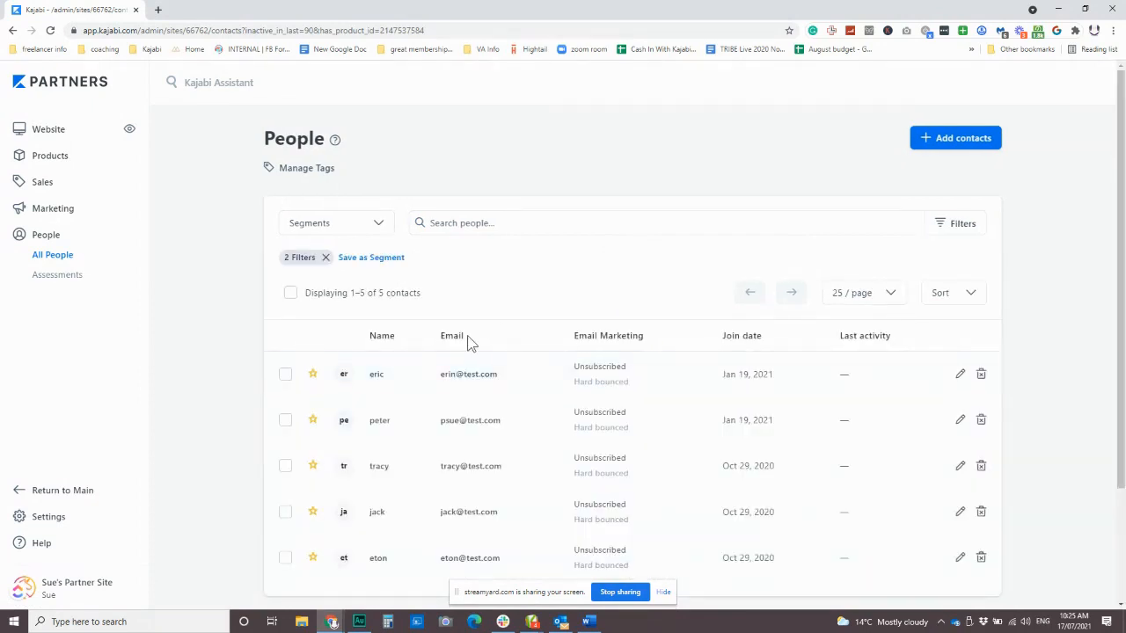
Review the filtered contacts, open the new segment dialog for these filters, and close it without saving
scroll(721, 344, "down", 2)
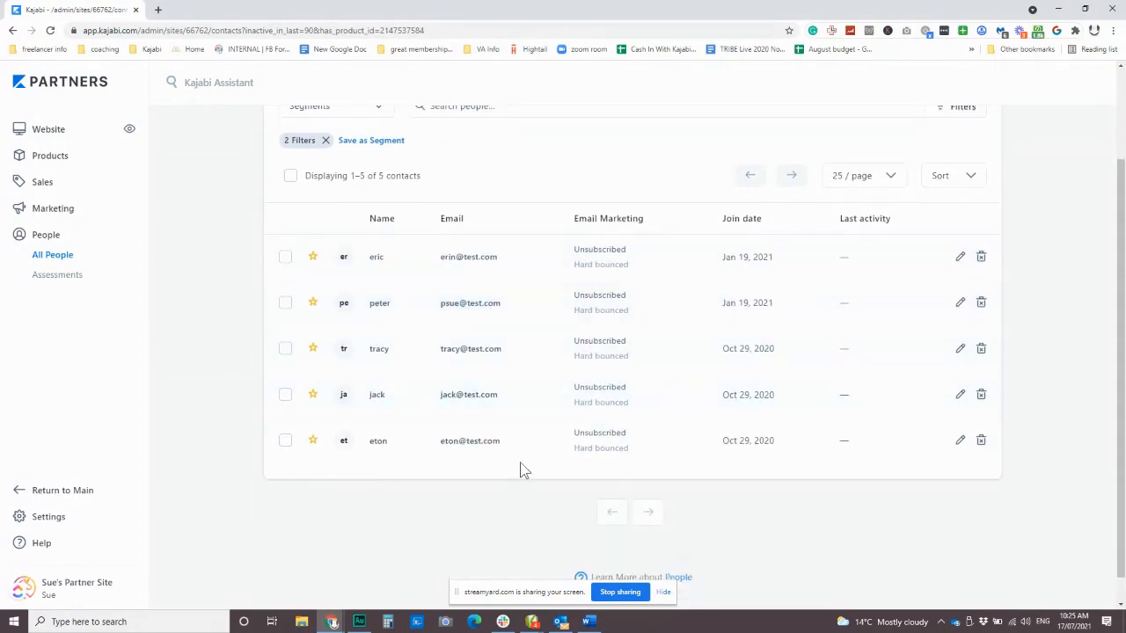
scroll(625, 371, "up", 1)
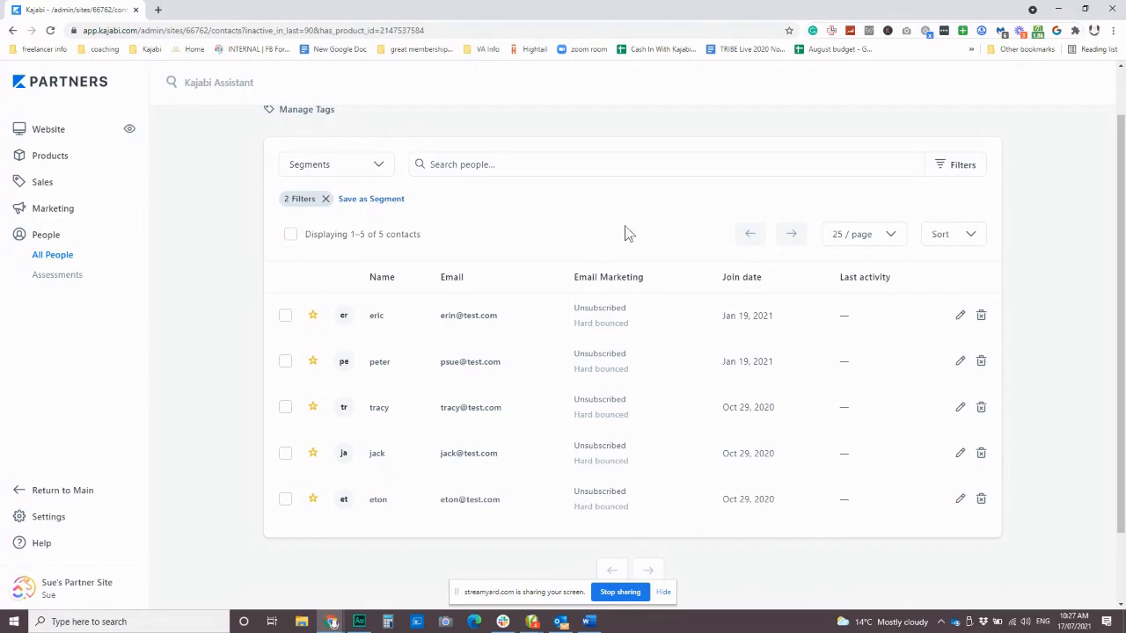
left_click(357, 201)
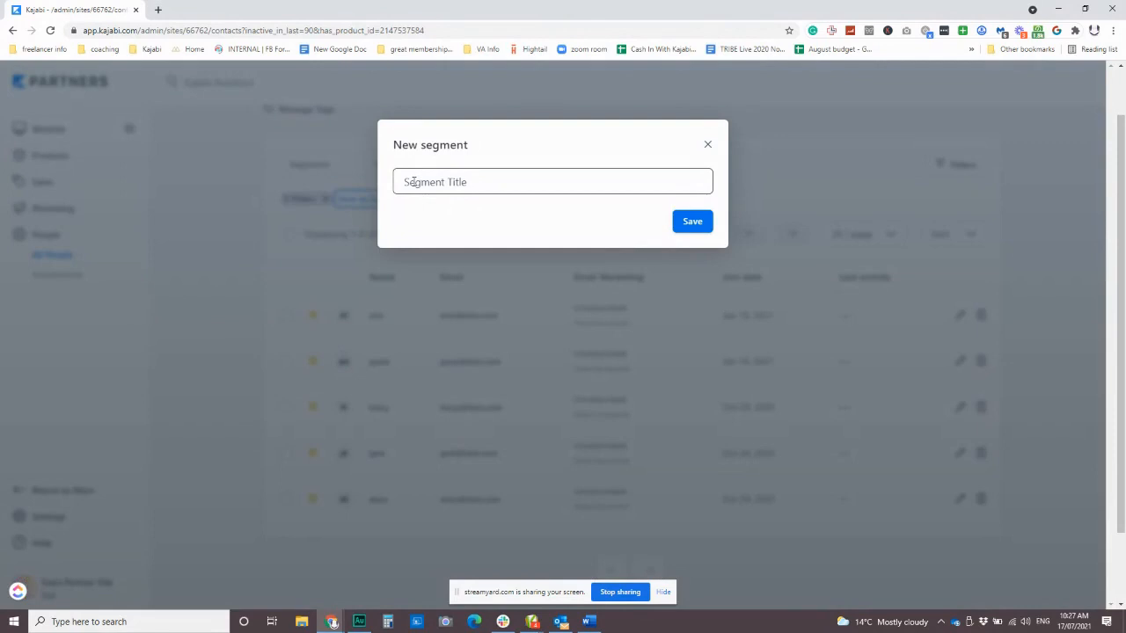
left_click(708, 146)
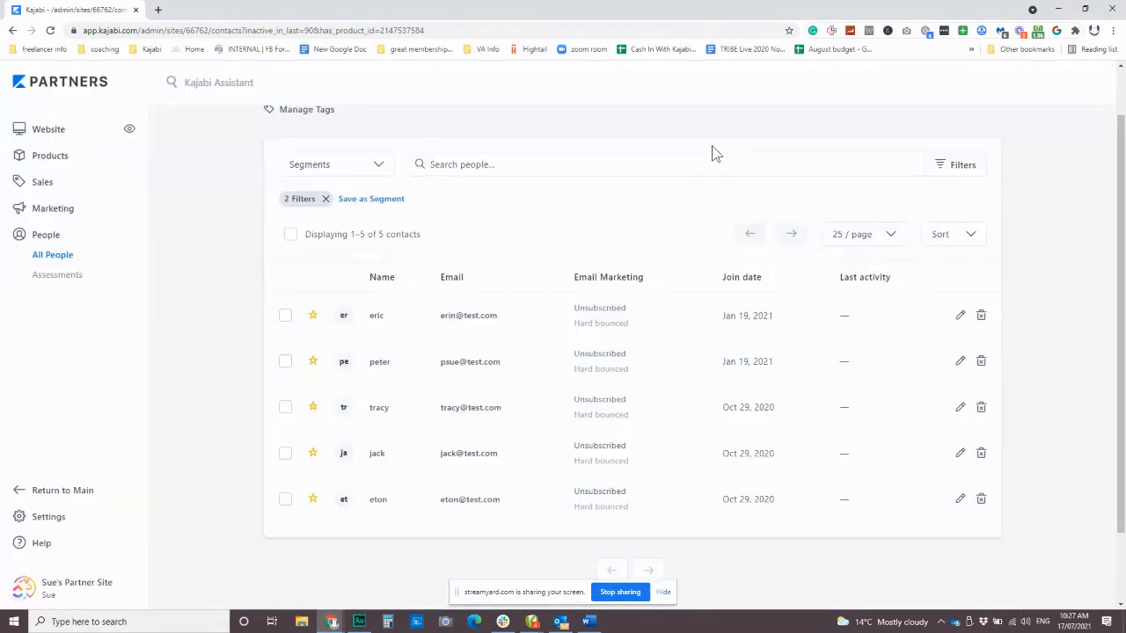
Select all filtered contacts and examine the bulk actions available for offers, emails, events, tags, export, unsubscribing and deletion
left_click(290, 235)
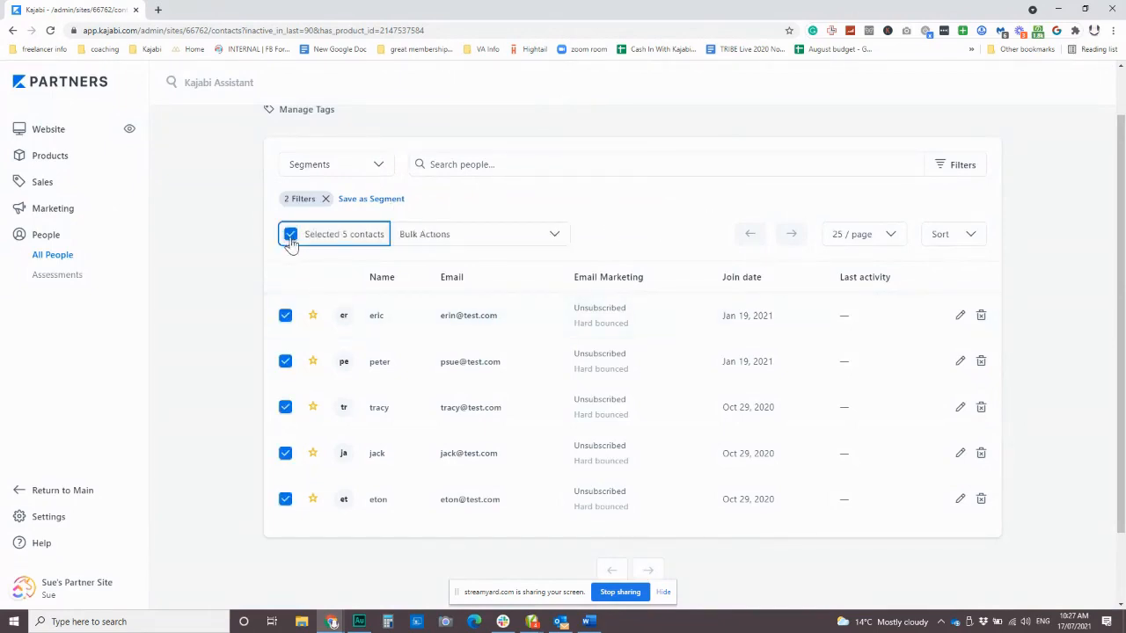
left_click(517, 238)
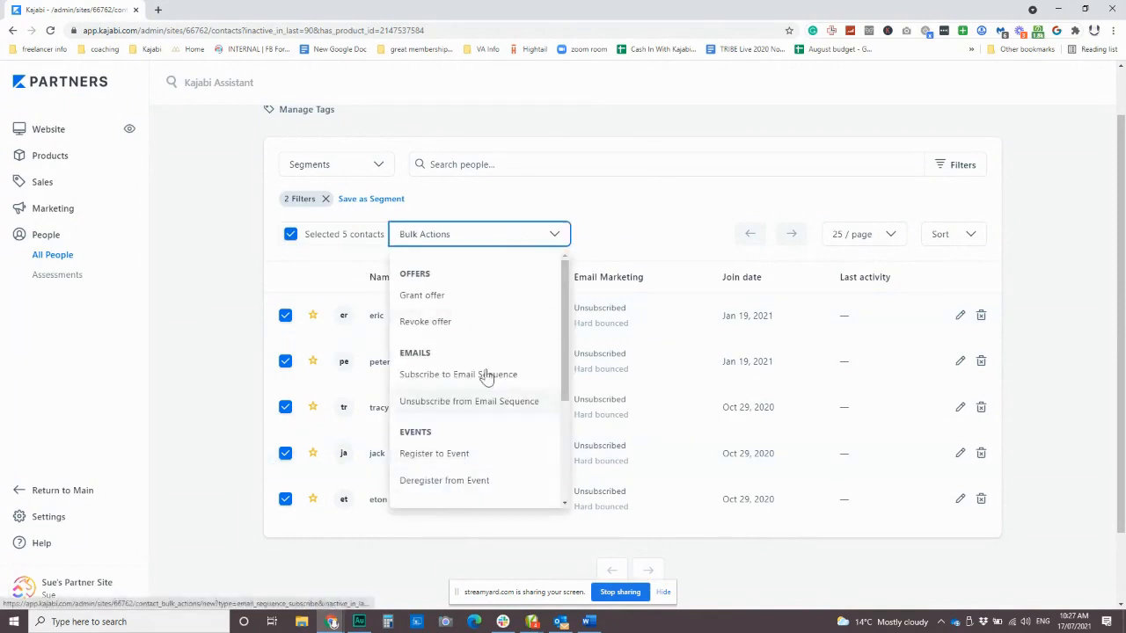
scroll(486, 352, "down", 3)
scroll(487, 409, "up", 3)
scroll(464, 367, "down", 2)
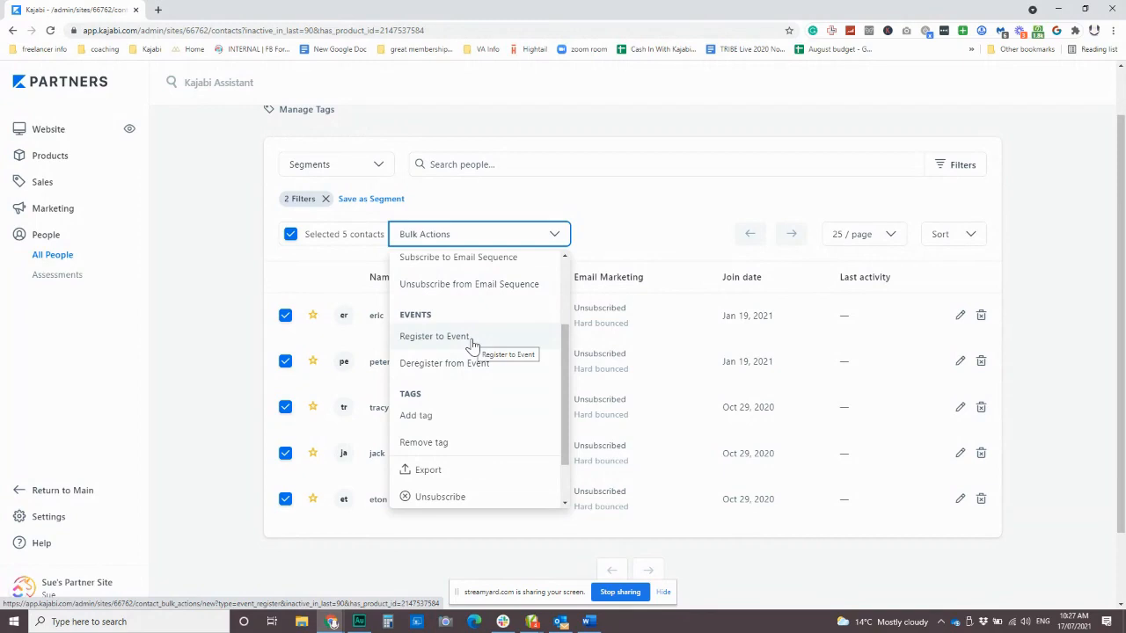
scroll(477, 413, "down", 1)
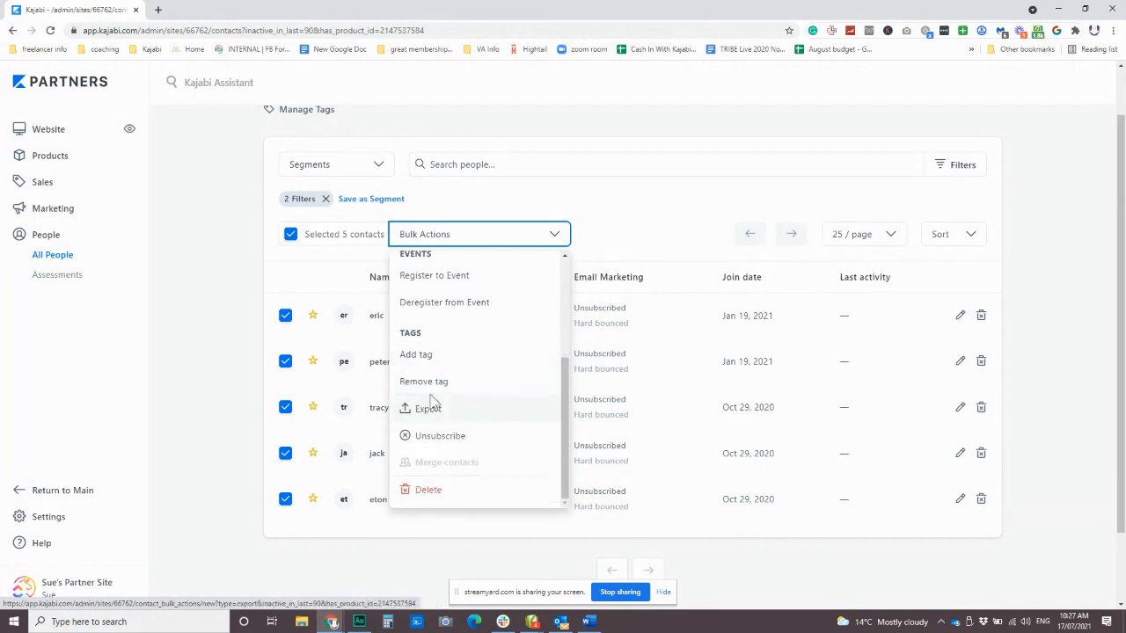
scroll(477, 414, "up", 1)
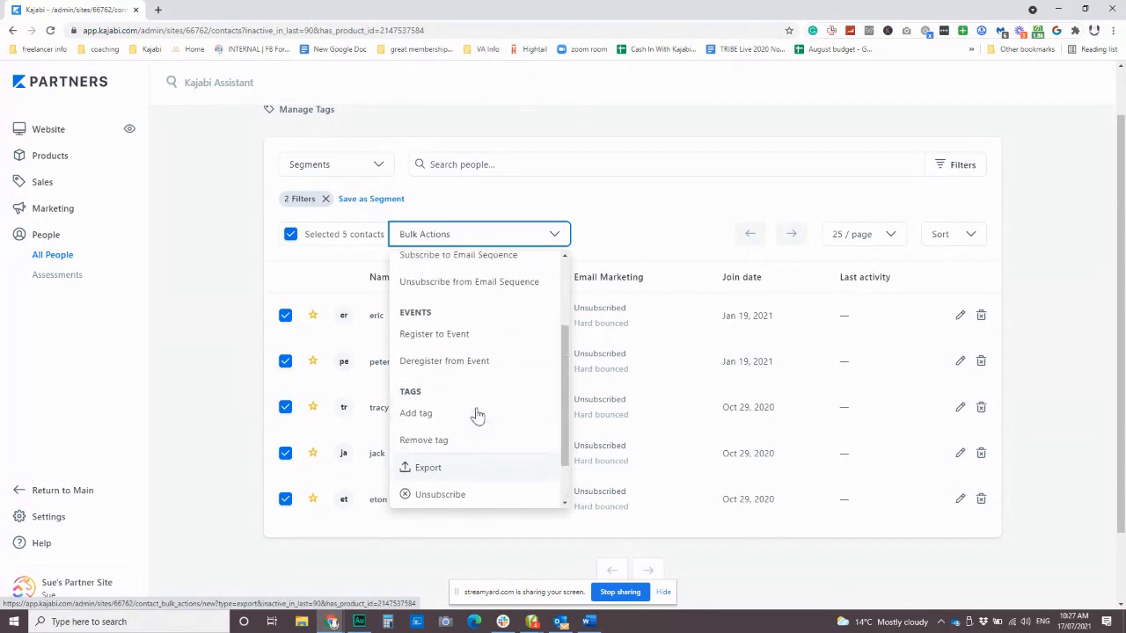
scroll(413, 413, "down", 1)
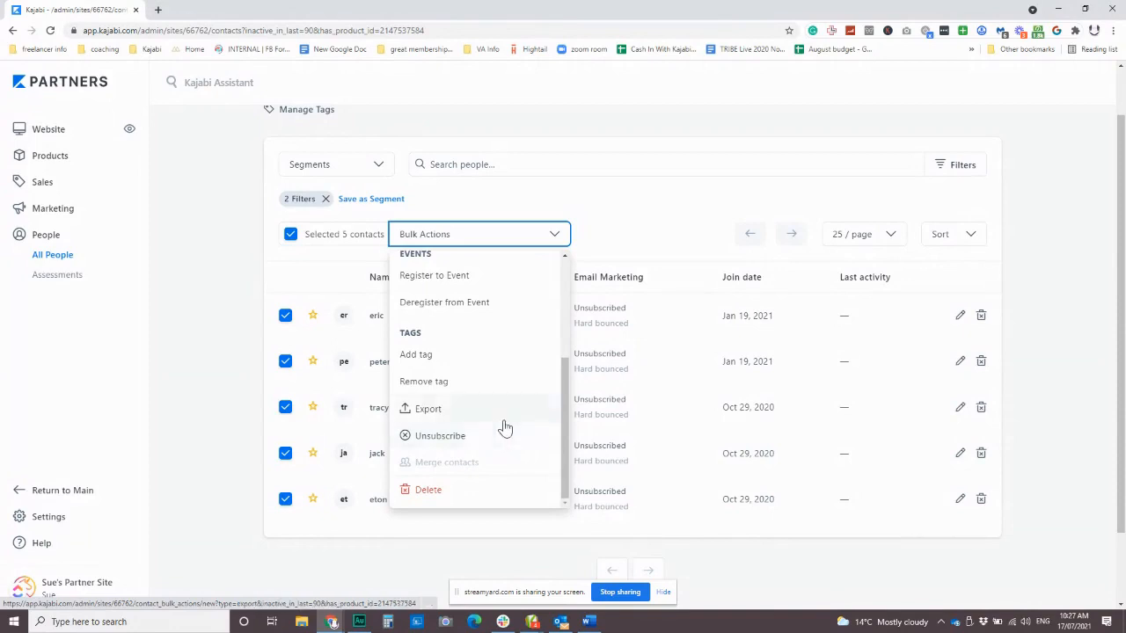
scroll(503, 427, "up", 5)
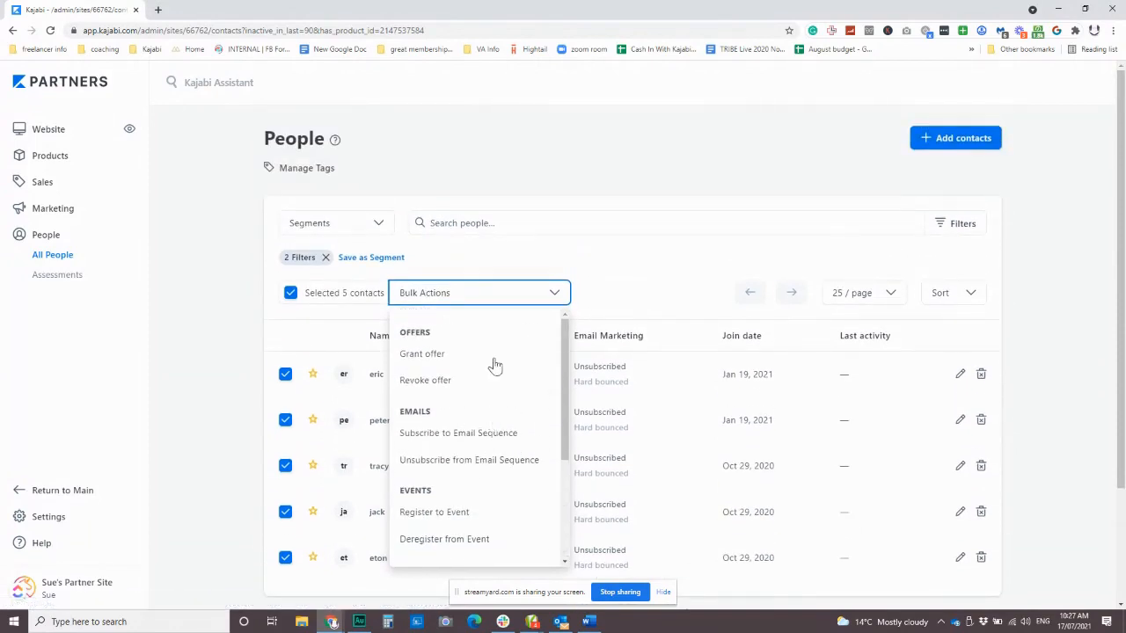
scroll(488, 343, "down", 3)
scroll(485, 317, "up", 2)
scroll(616, 255, "down", 2)
scroll(482, 264, "up", 2)
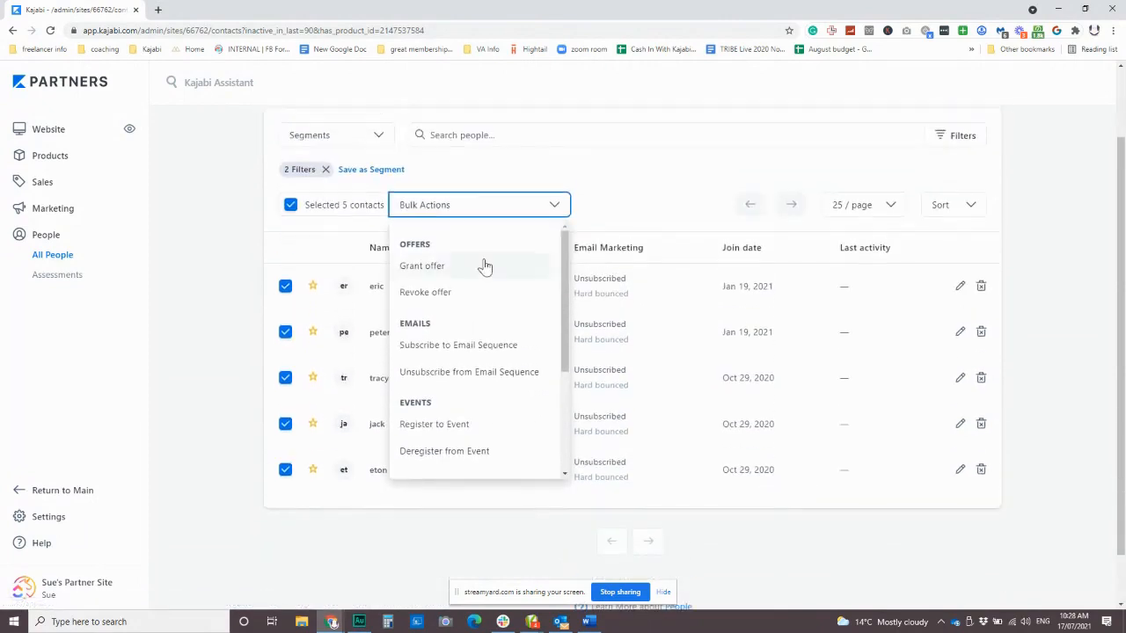
scroll(498, 322, "down", 2)
scroll(489, 409, "down", 1)
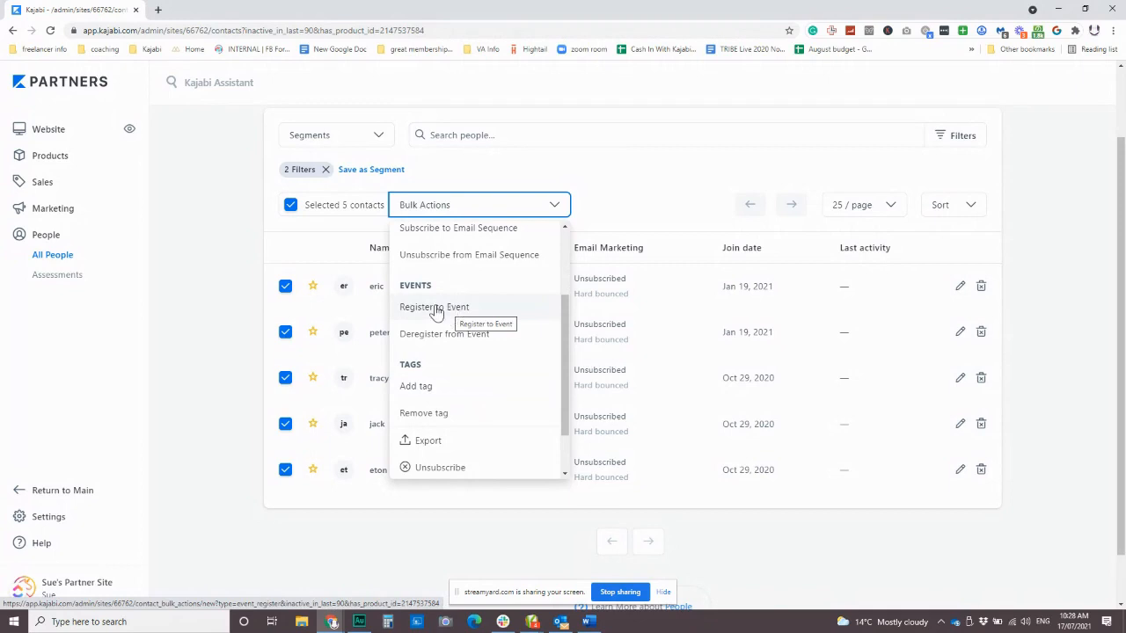
left_click(482, 174)
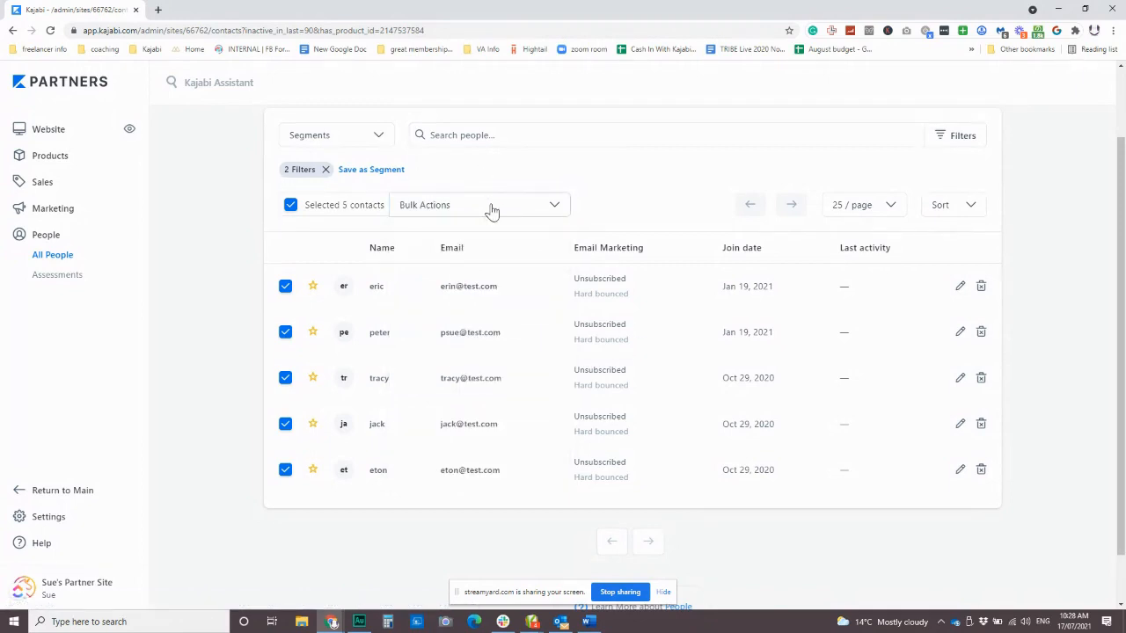
Clear both applied filters and deselect all contacts
left_click(325, 172)
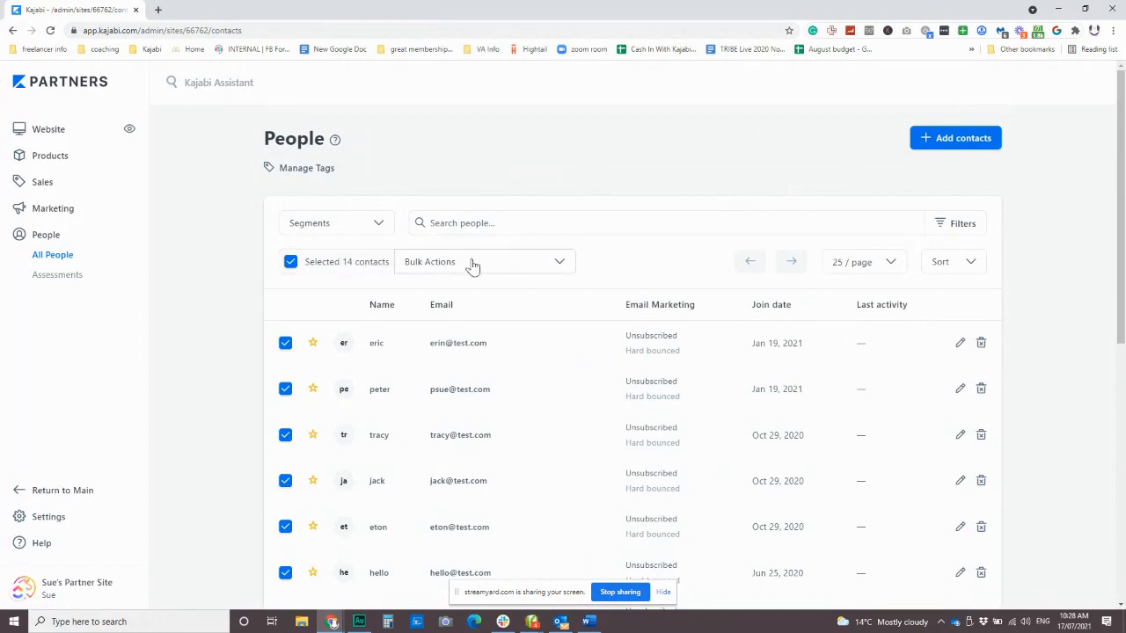
left_click(290, 261)
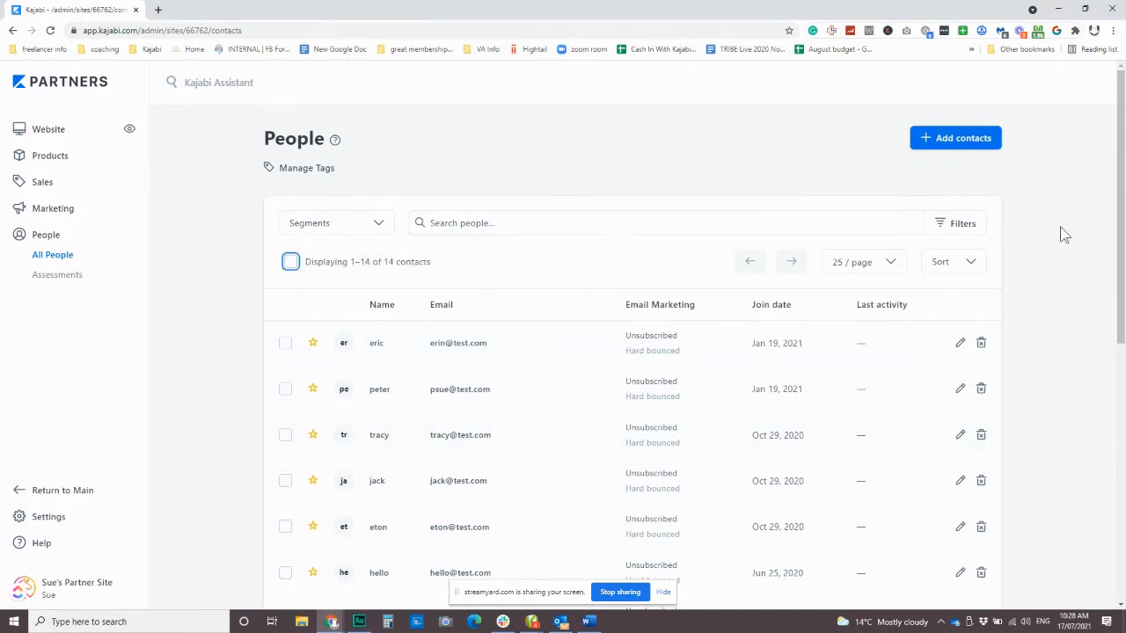
Set up a new contact filter with category Forms, condition Submitted and value Challenge Registration
left_click(963, 224)
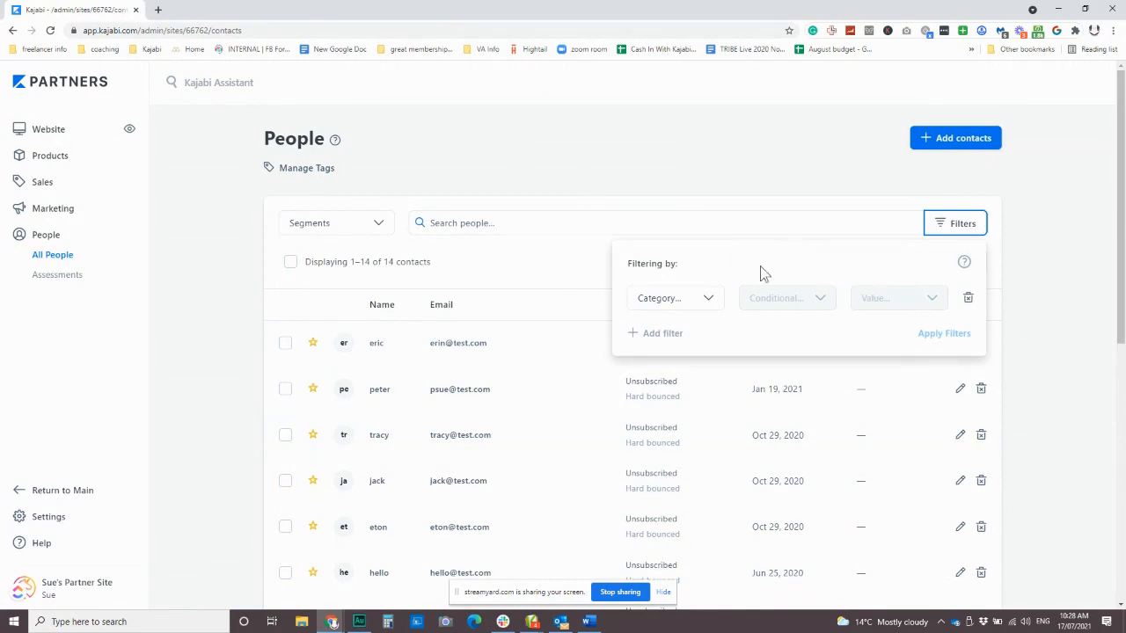
scroll(691, 258, "down", 1)
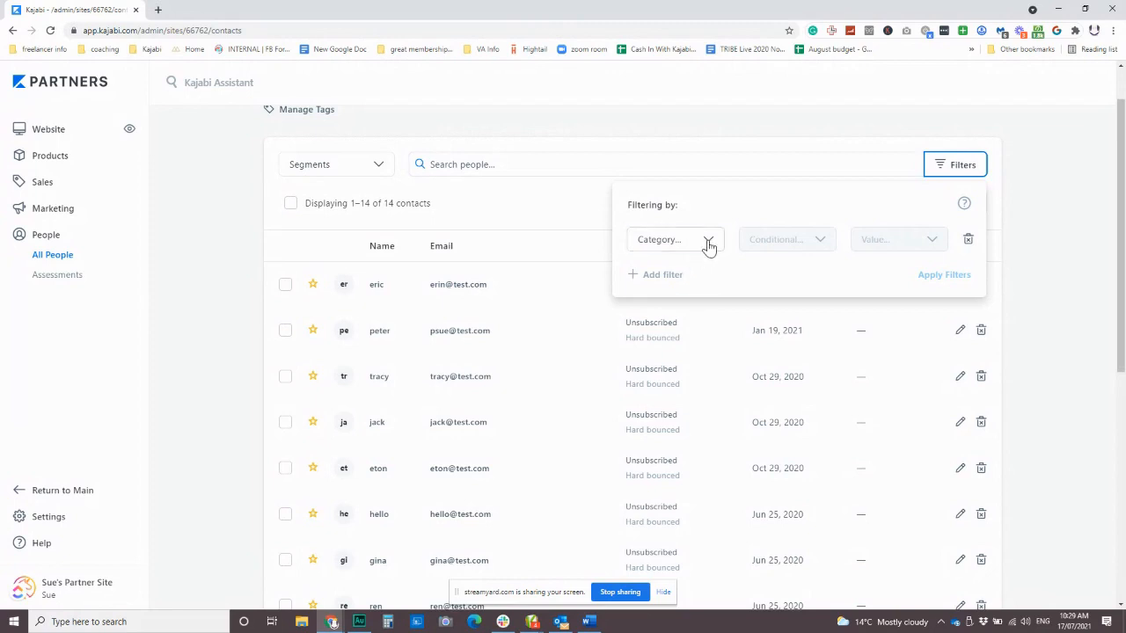
left_click(708, 241)
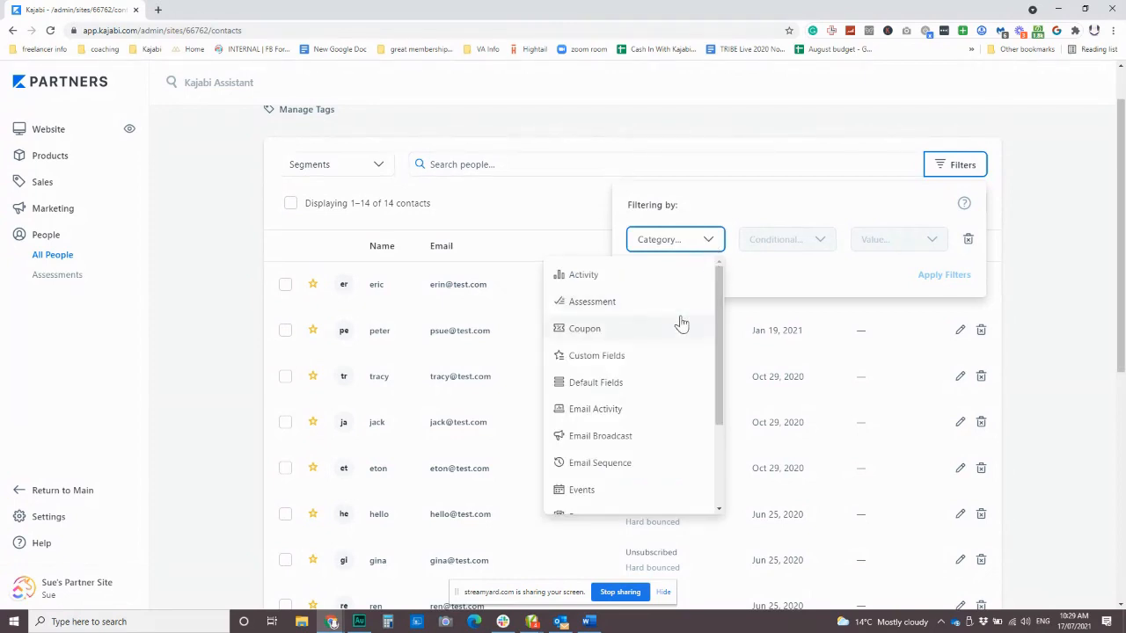
scroll(674, 317, "down", 2)
scroll(669, 309, "down", 1)
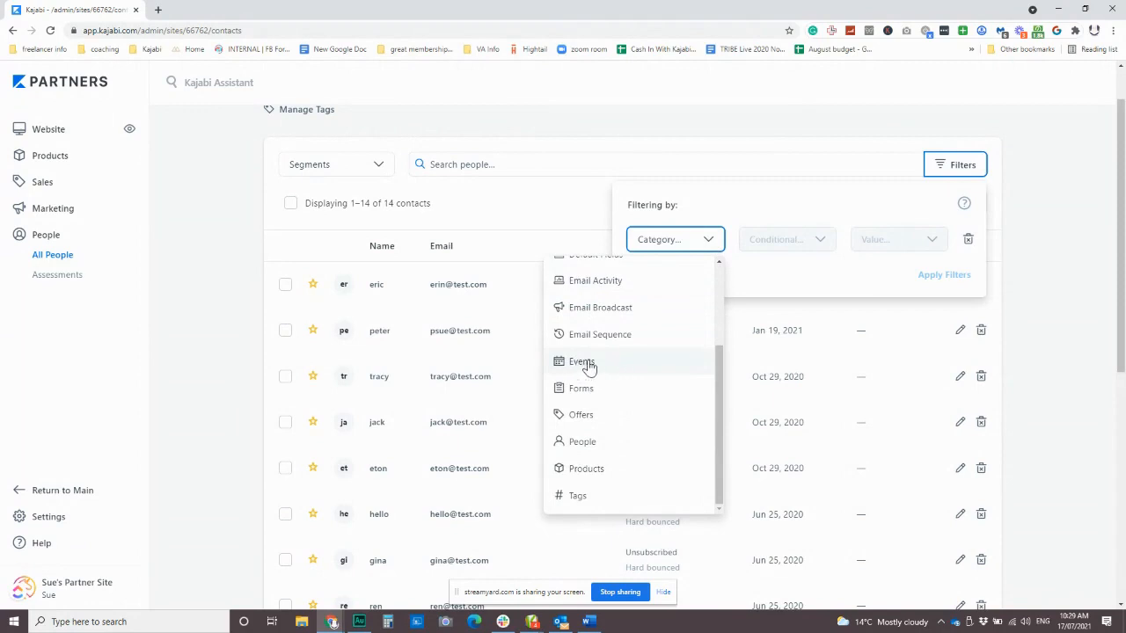
left_click(584, 390)
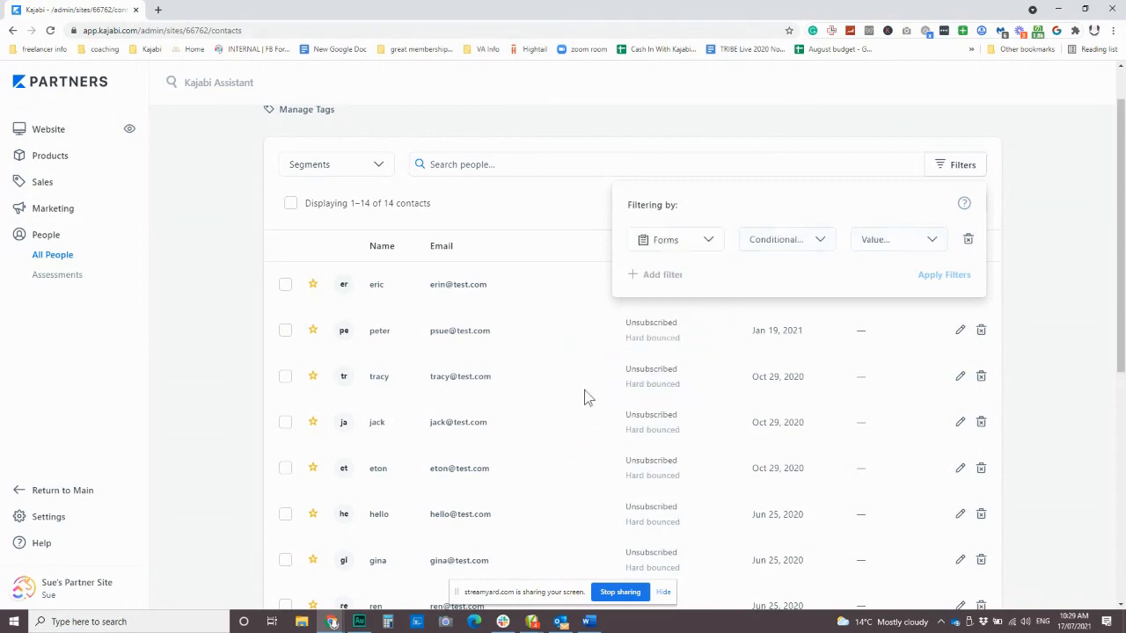
left_click(790, 252)
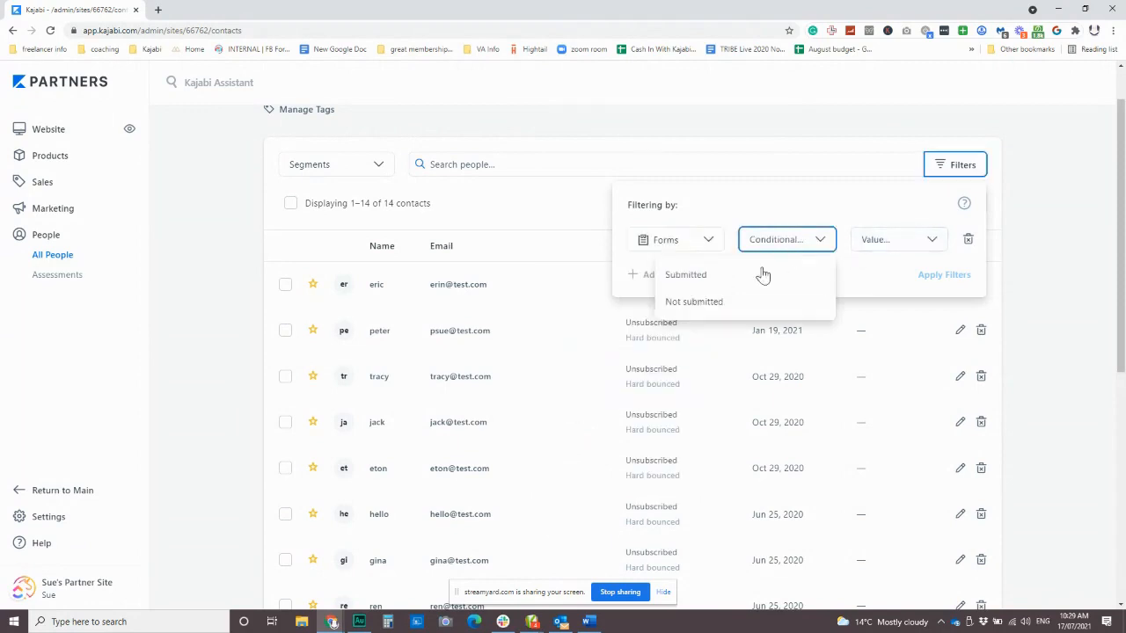
left_click(735, 276)
left_click(923, 240)
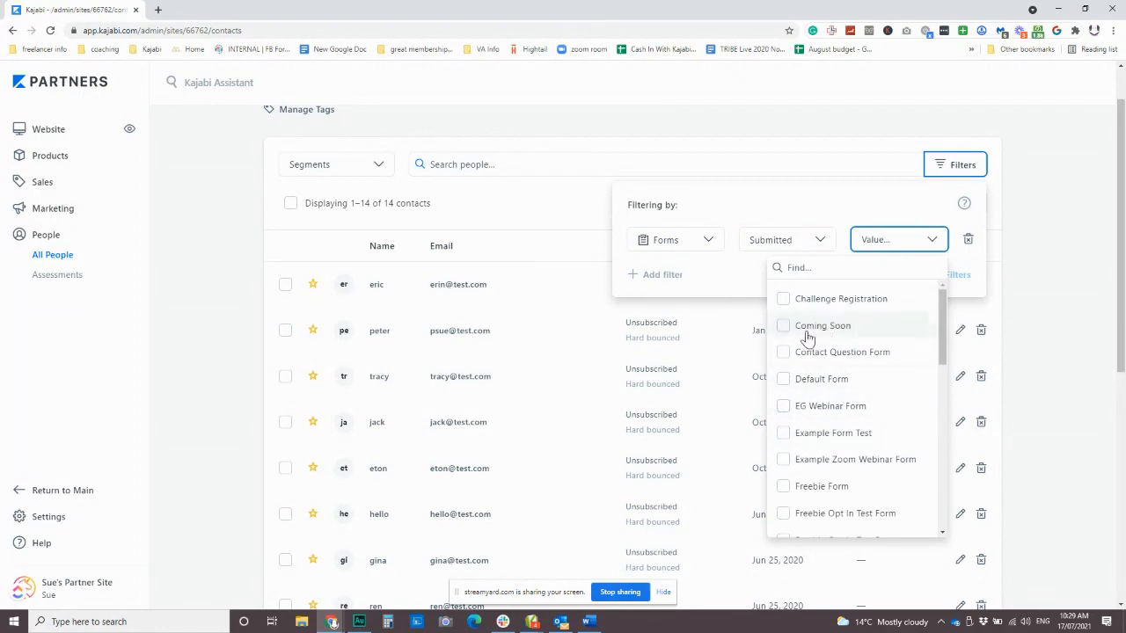
left_click(784, 300)
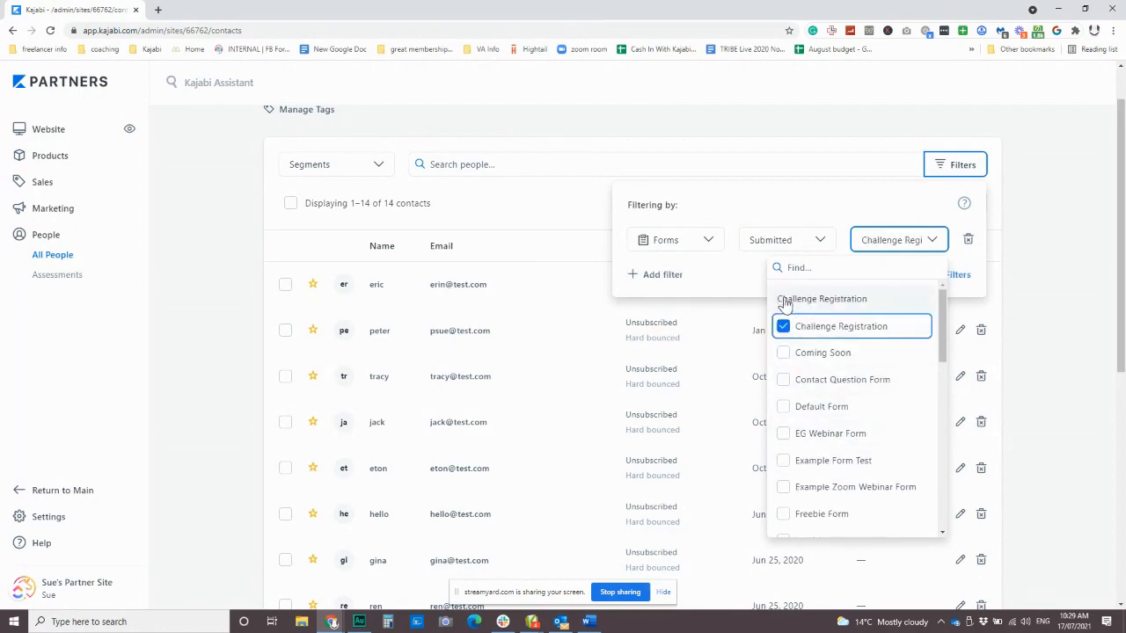
left_click(835, 209)
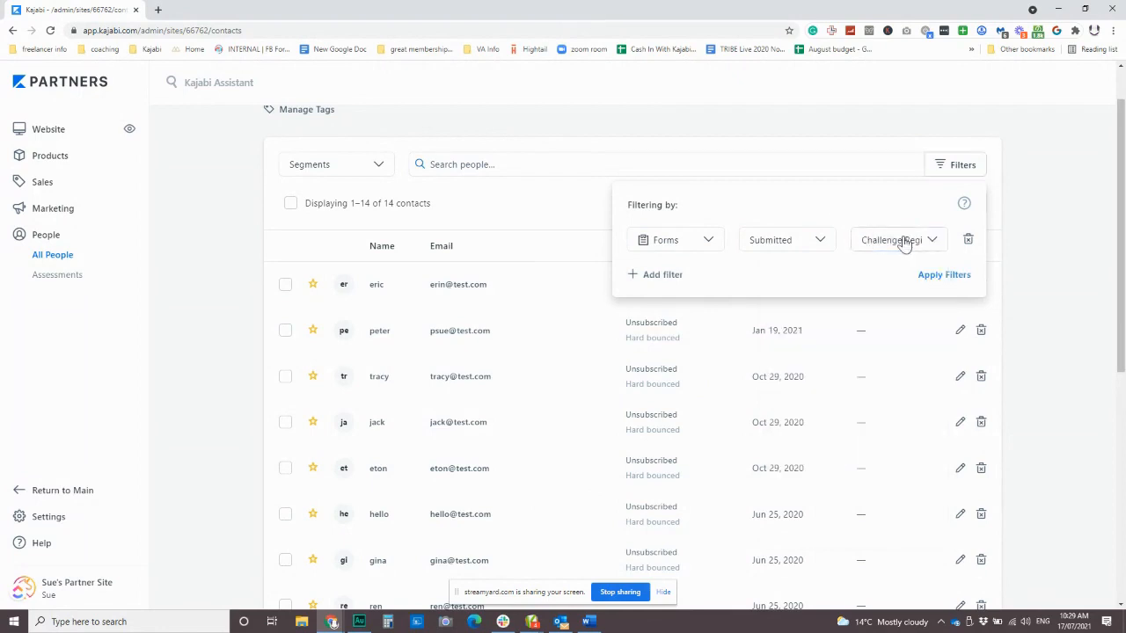
Add a second filter with category Products, condition Does not have and value Membership, and apply both filters
left_click(665, 276)
left_click(667, 276)
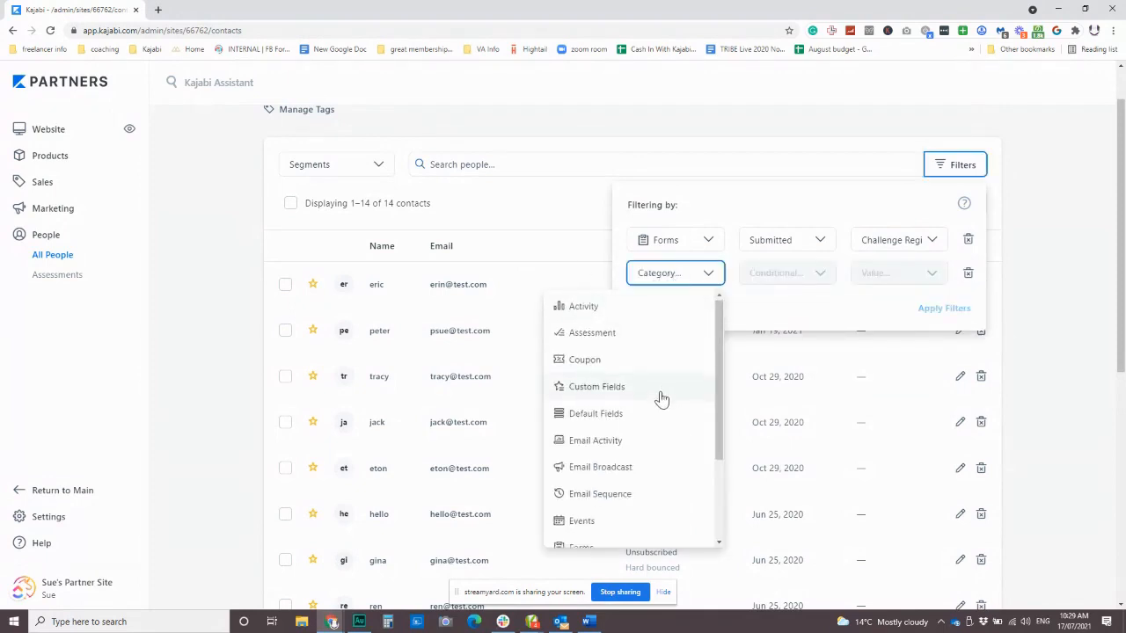
scroll(660, 400, "down", 3)
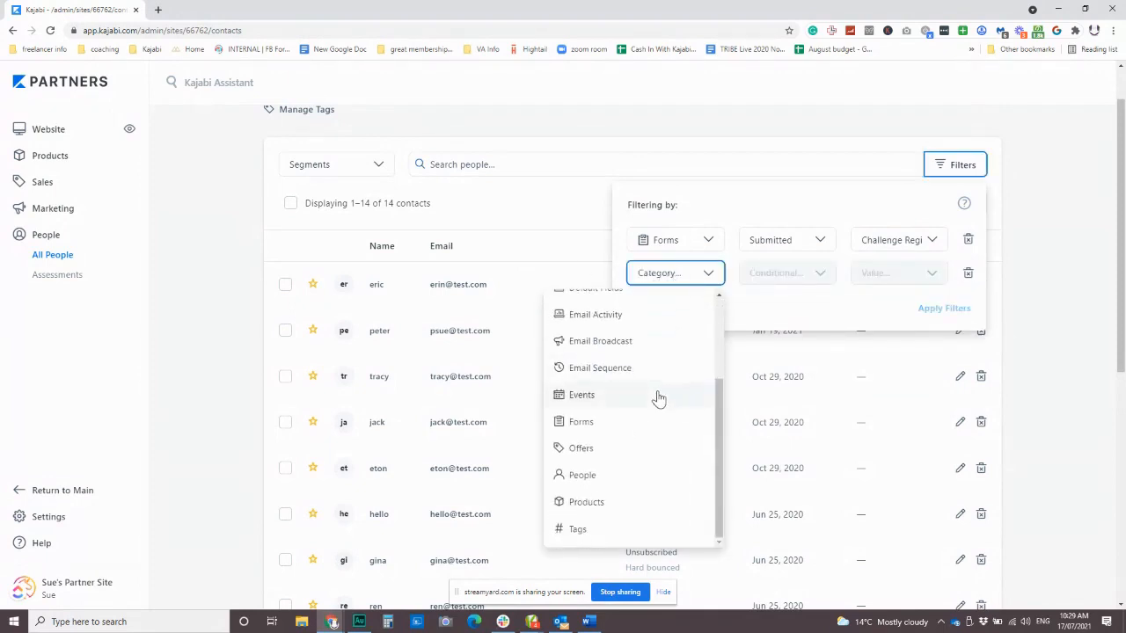
left_click(587, 503)
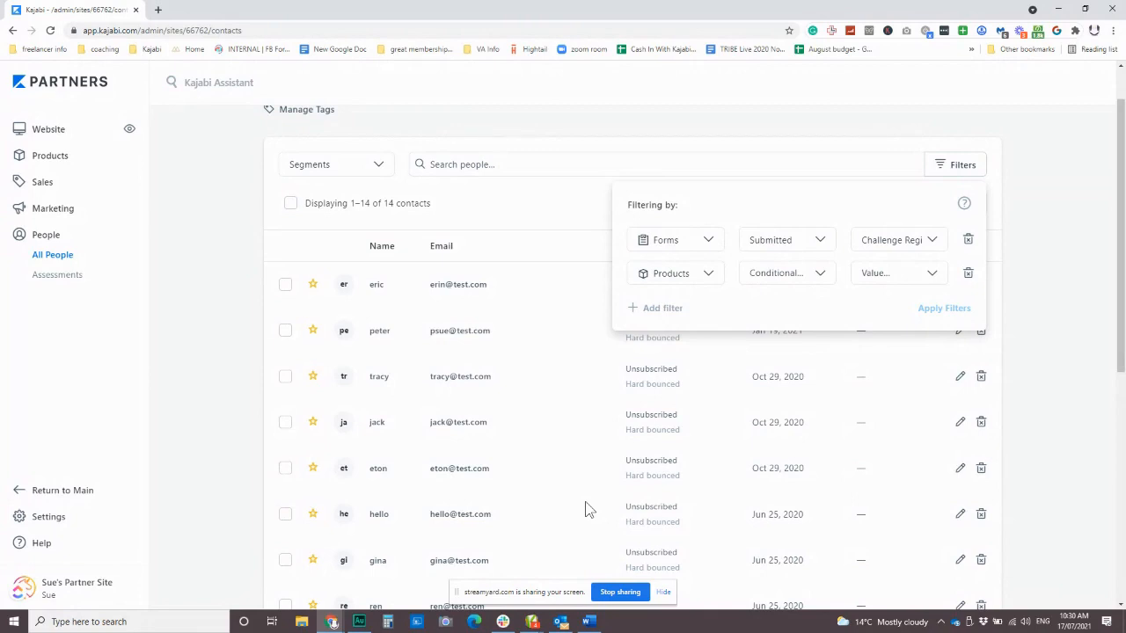
left_click(814, 280)
left_click(742, 335)
left_click(910, 280)
scroll(867, 414, "down", 1)
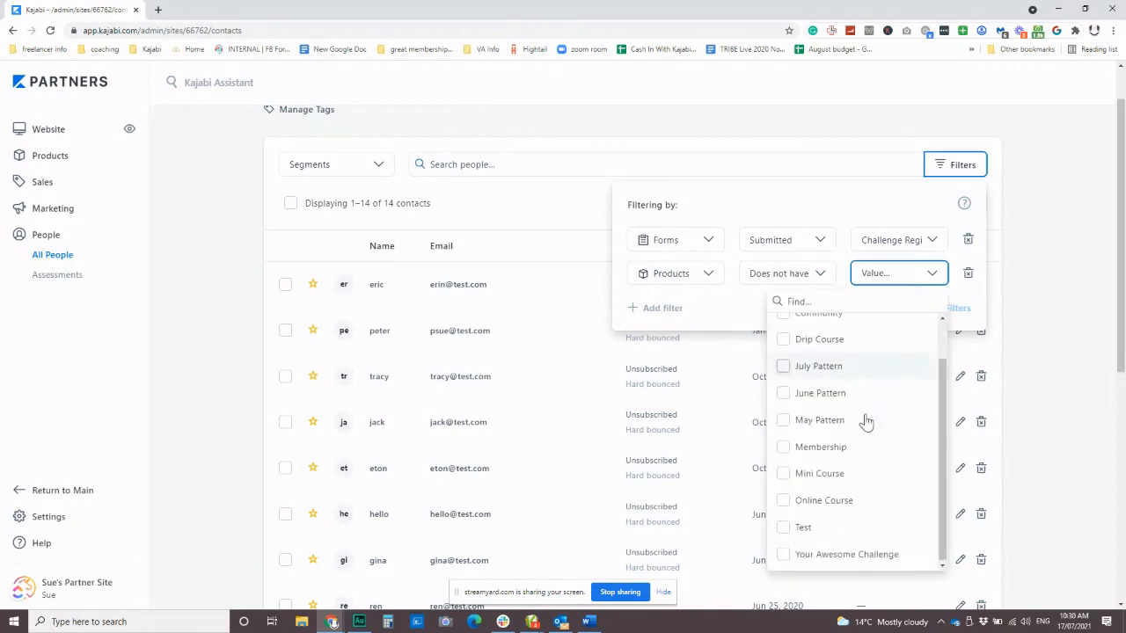
left_click(852, 446)
left_click(849, 218)
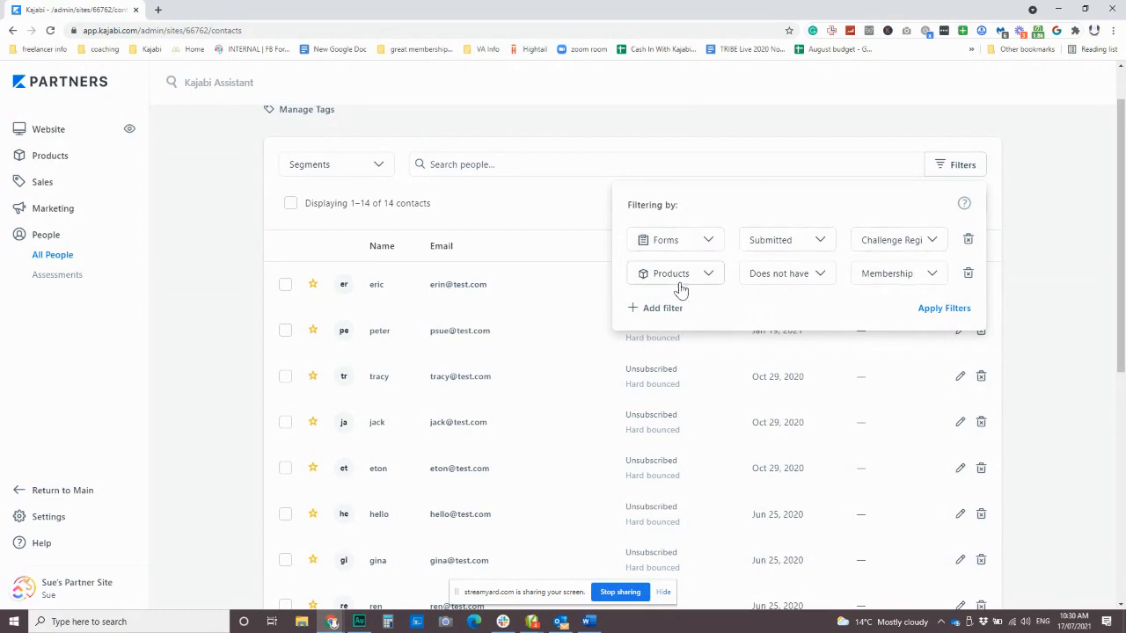
left_click(944, 310)
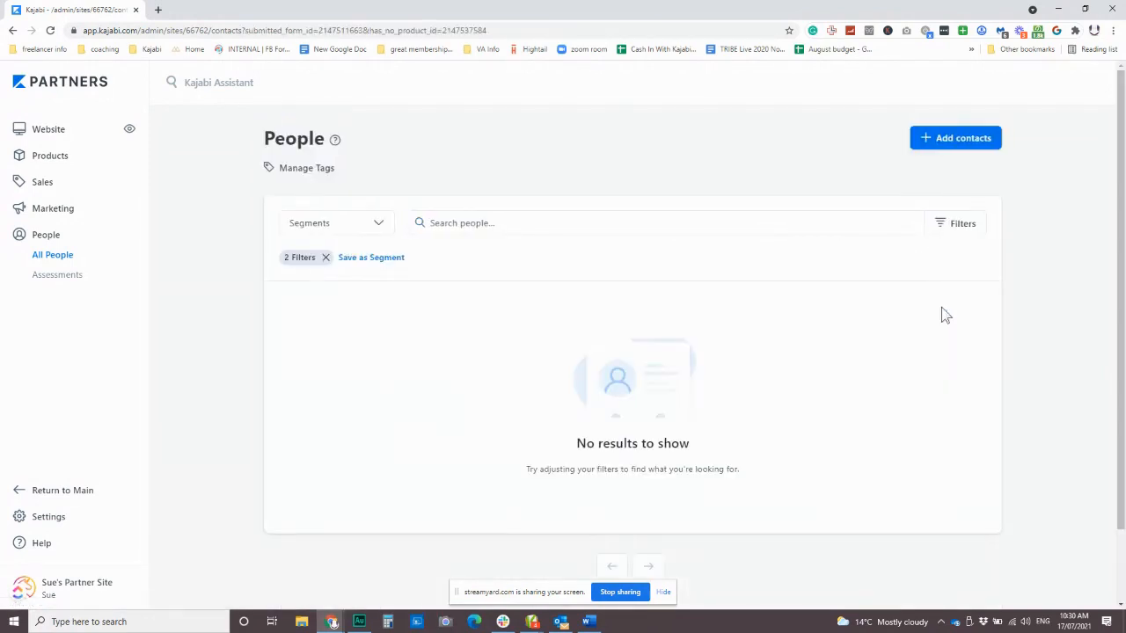
Look through the list of saved segments and close it without choosing one
left_click(369, 221)
scroll(347, 460, "down", 3)
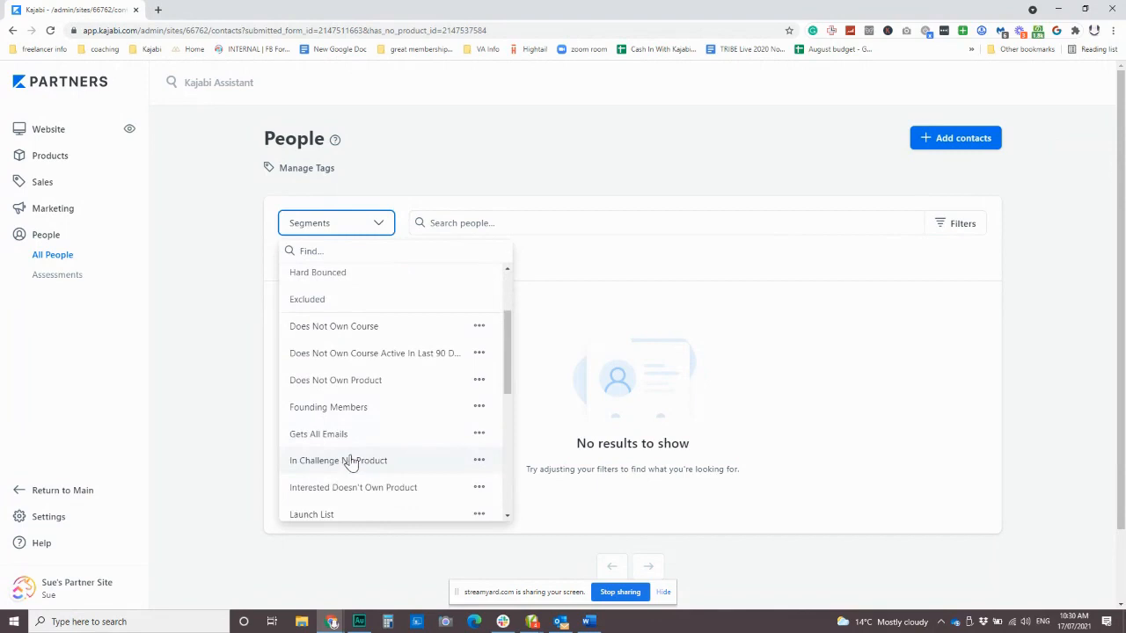
scroll(367, 424, "down", 5)
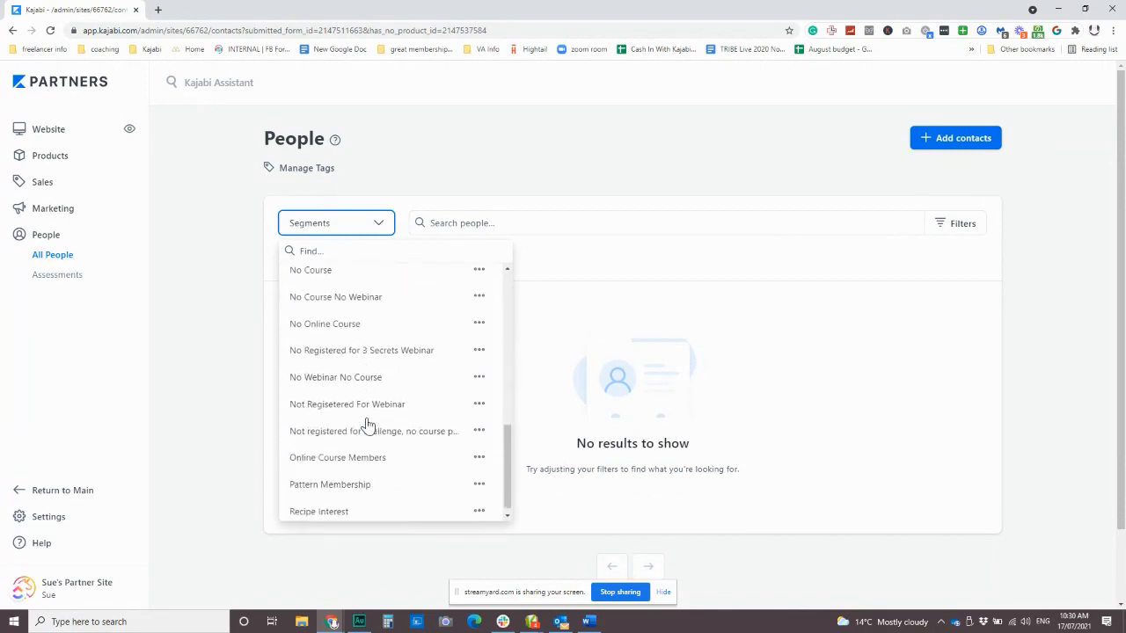
scroll(382, 484, "down", 1)
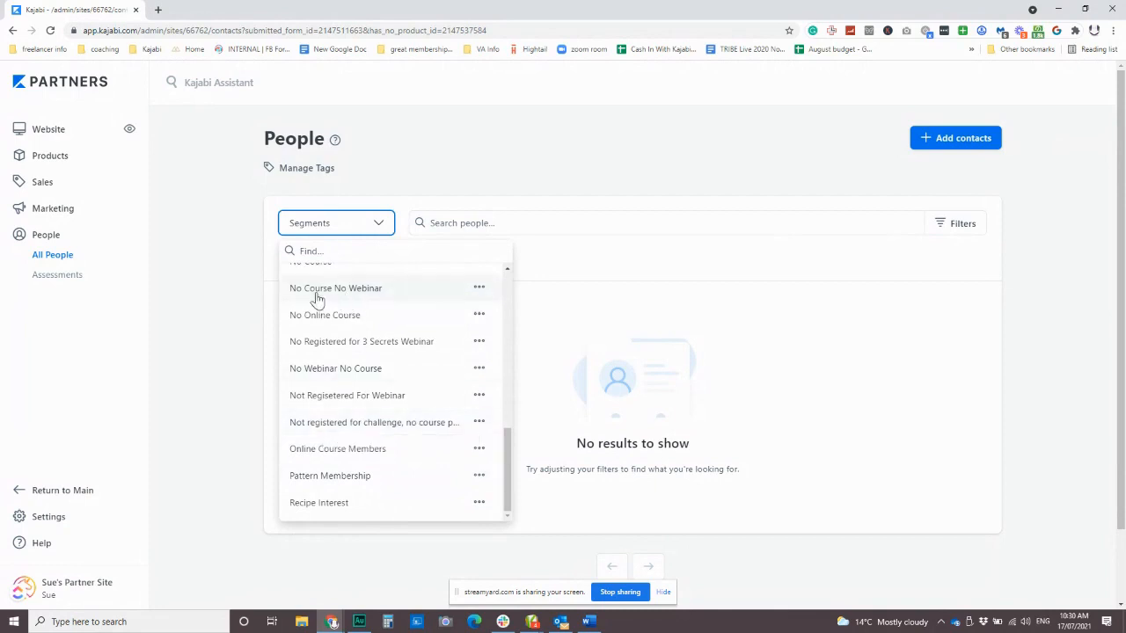
scroll(405, 440, "up", 5)
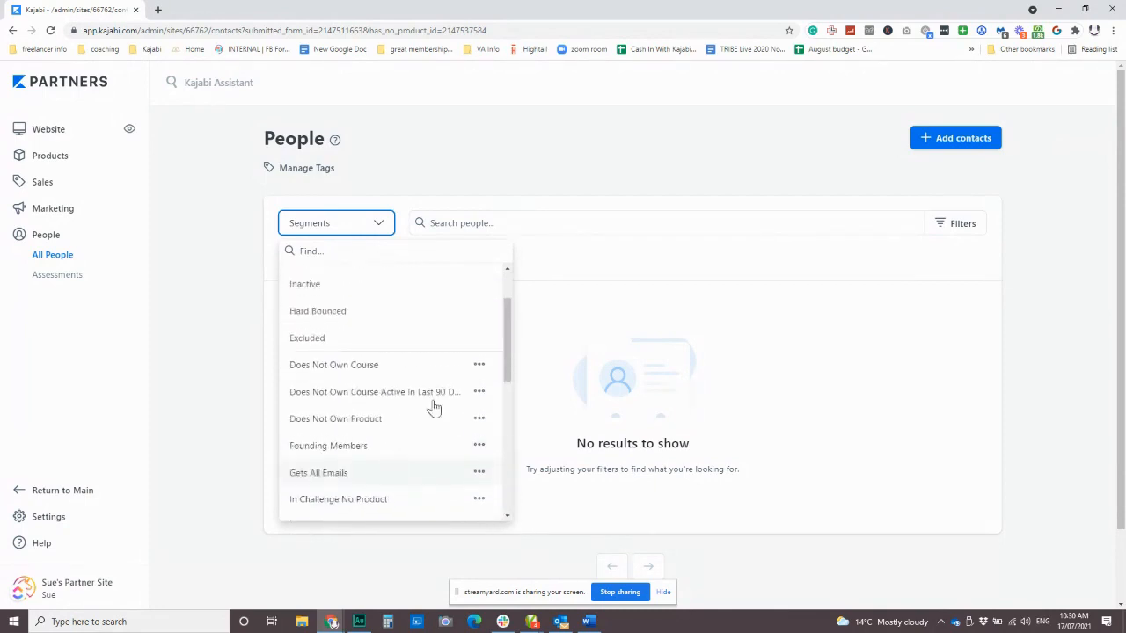
left_click(727, 267)
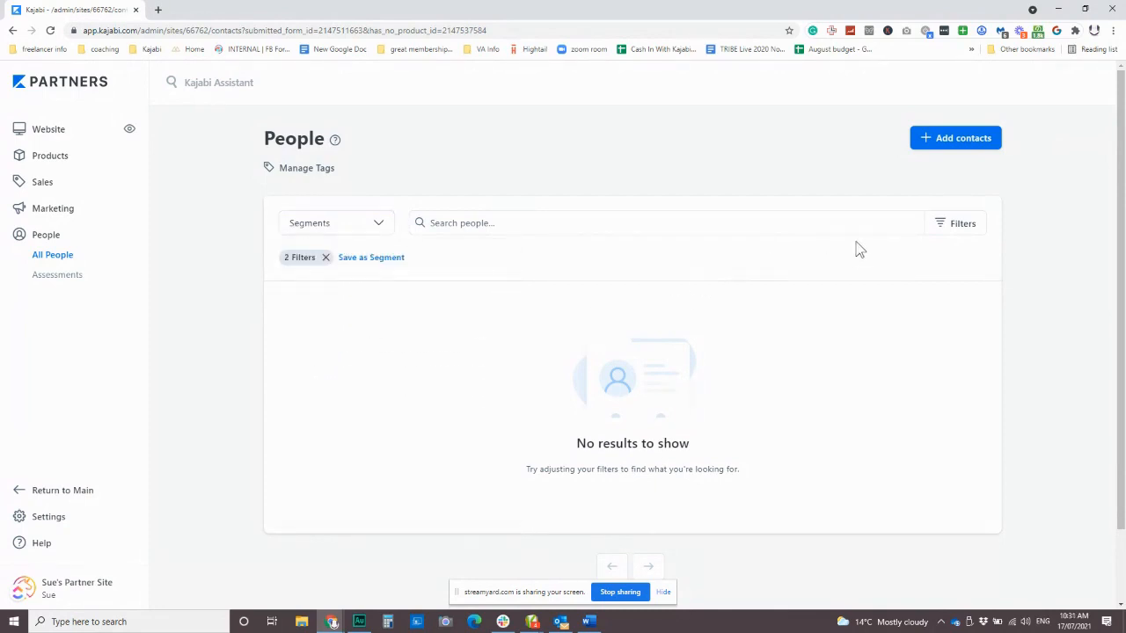
Clear both applied filters, start a new filter with category Assessment and view its available conditions
left_click(326, 257)
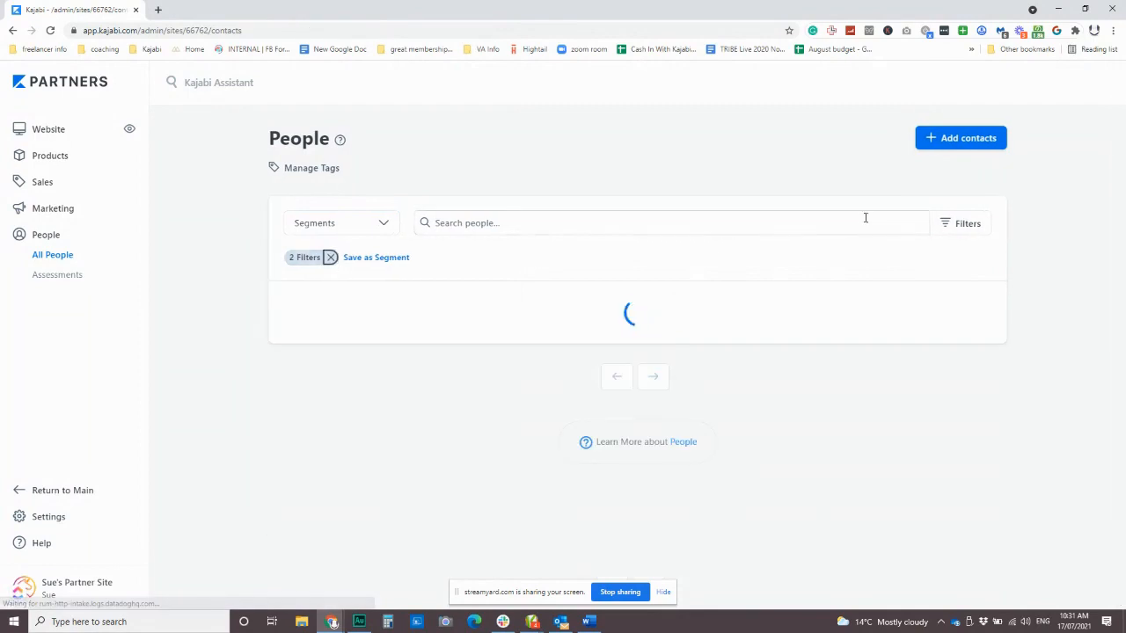
left_click(959, 225)
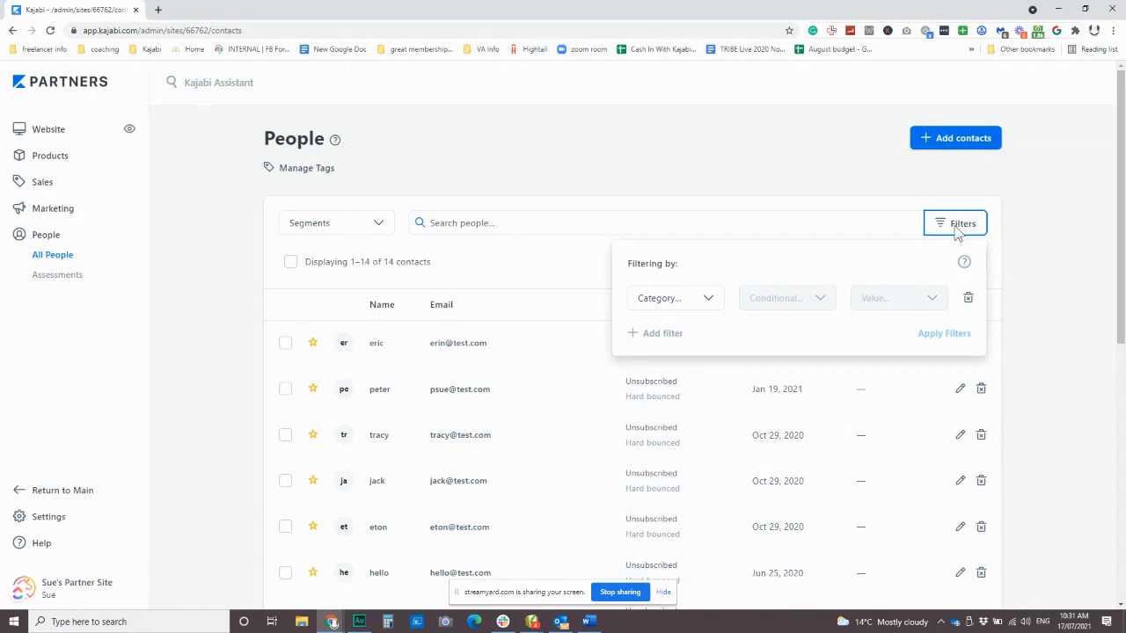
left_click(685, 300)
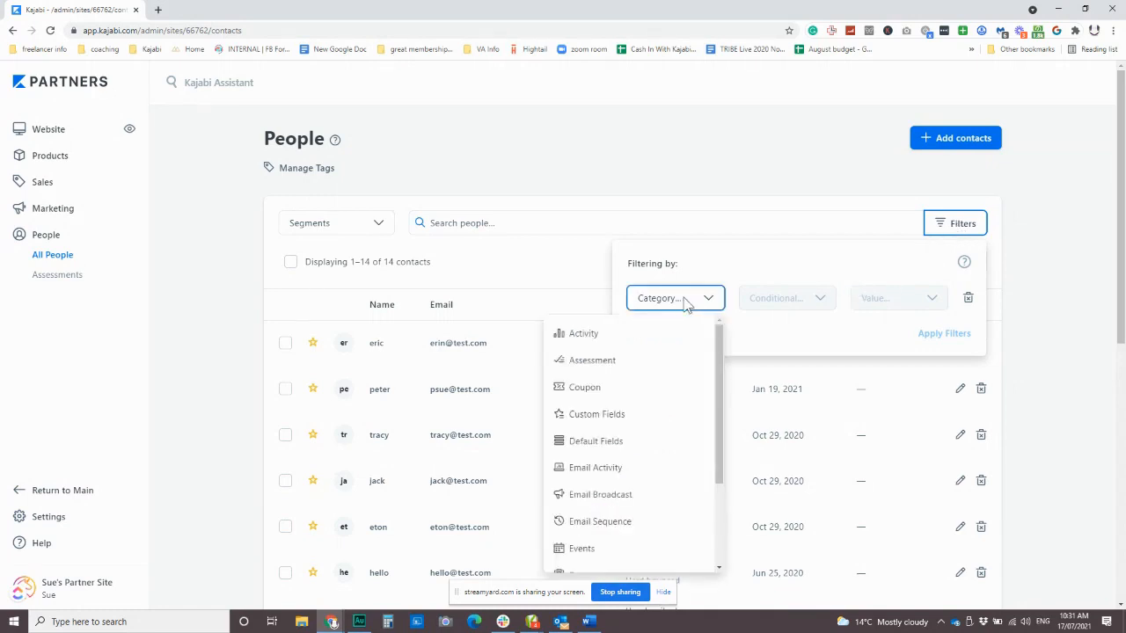
left_click(594, 364)
left_click(774, 304)
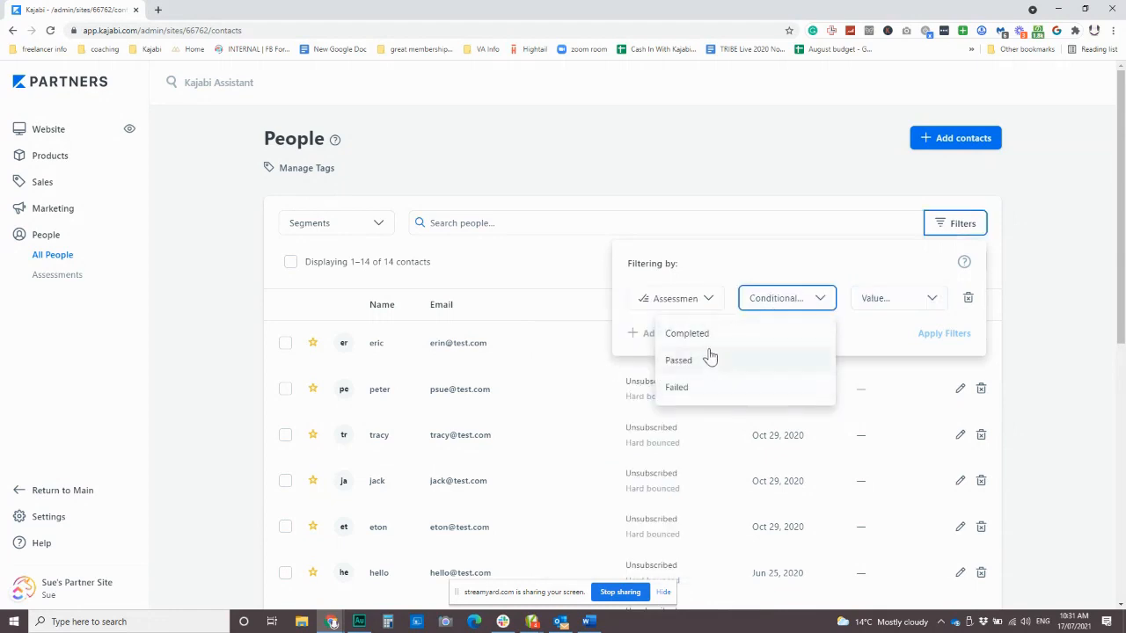
Switch the filter category to Custom Fields, review its conditions and choose Confirm You're Happy To Receive Emails
left_click(686, 304)
left_click(685, 304)
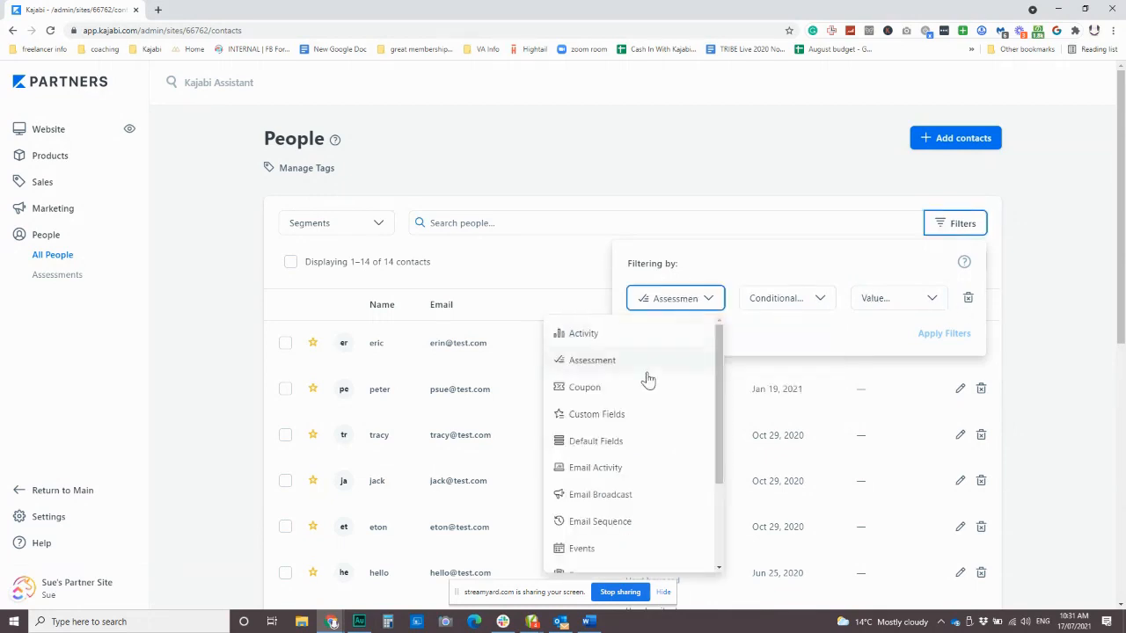
scroll(644, 383, "down", 1)
left_click(611, 366)
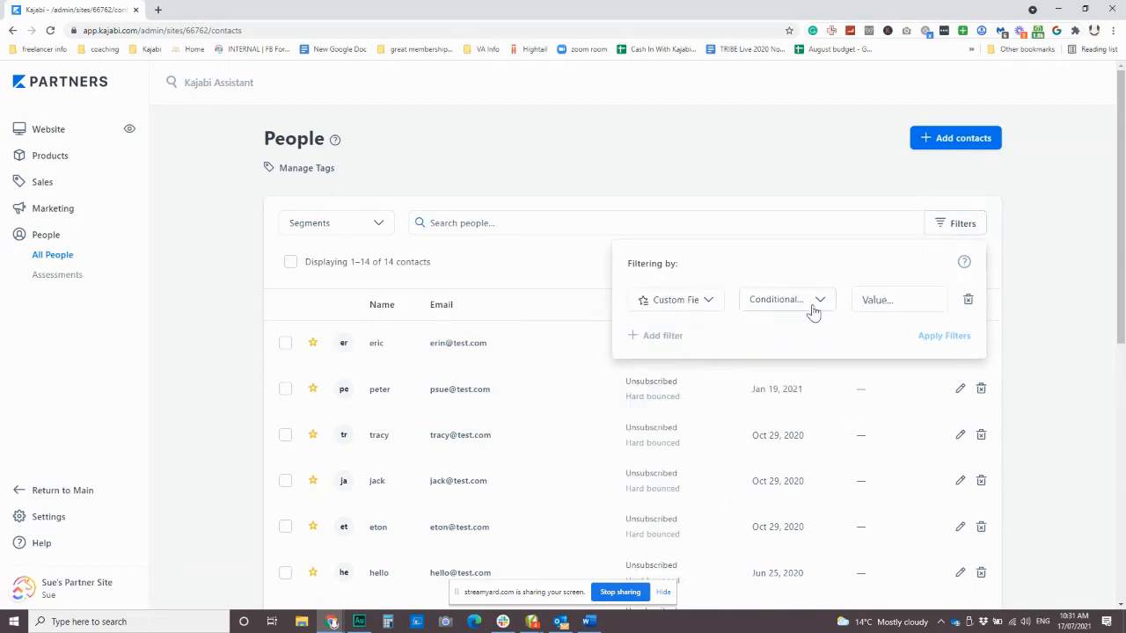
left_click(811, 303)
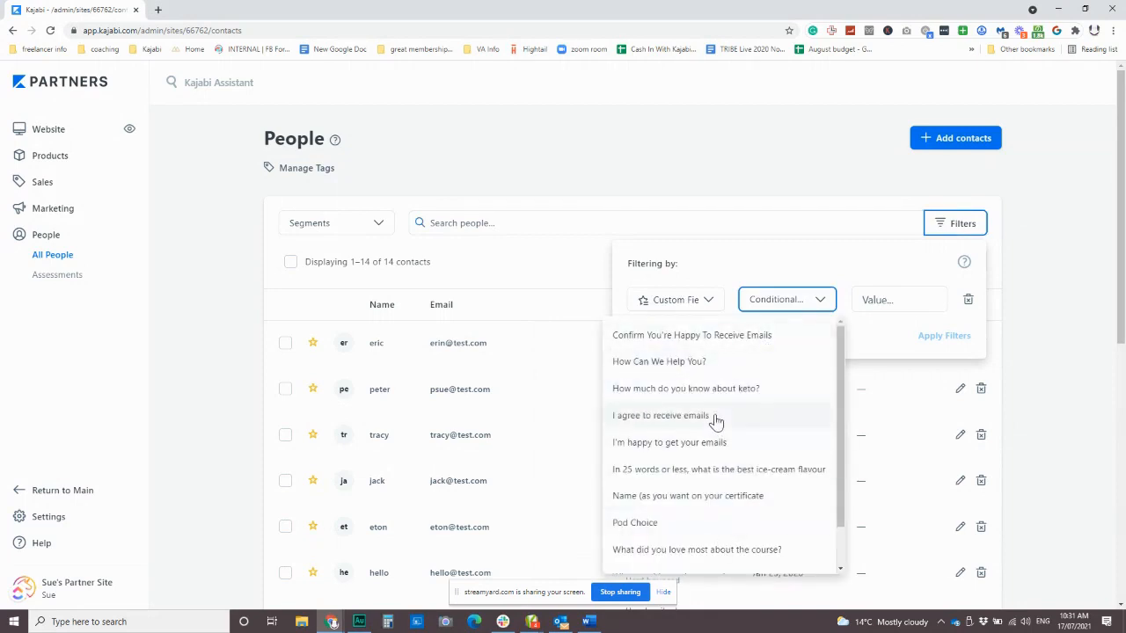
scroll(717, 440, "down", 1)
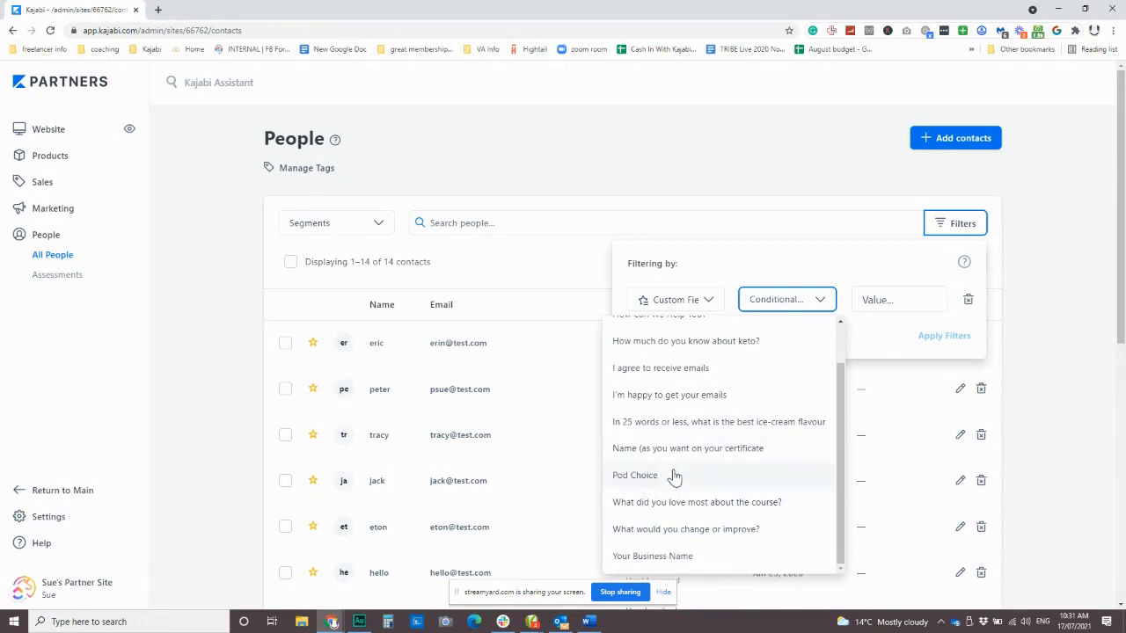
scroll(673, 476, "up", 2)
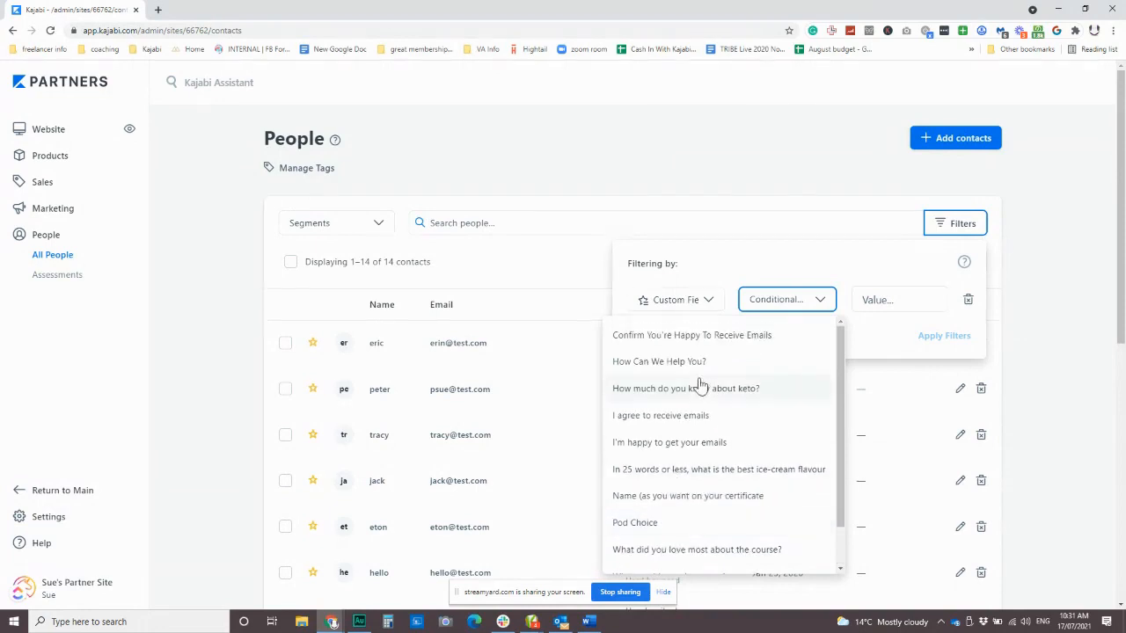
left_click(695, 338)
left_click(887, 302)
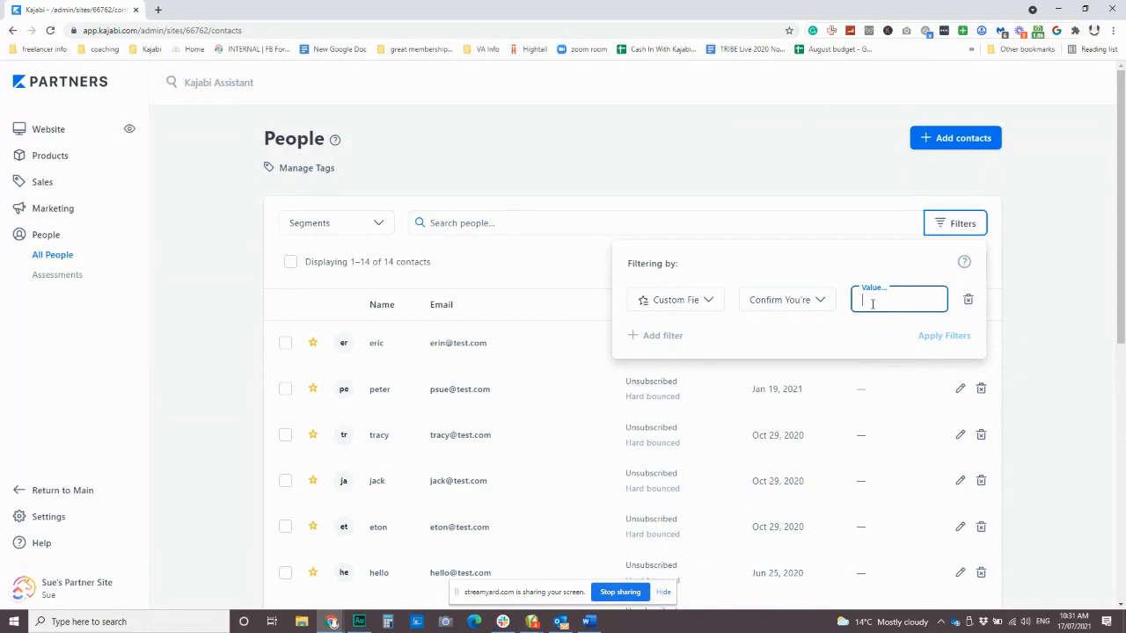
Switch the filter category to Email Activity with condition Was not opened, and view the available day ranges
left_click(709, 303)
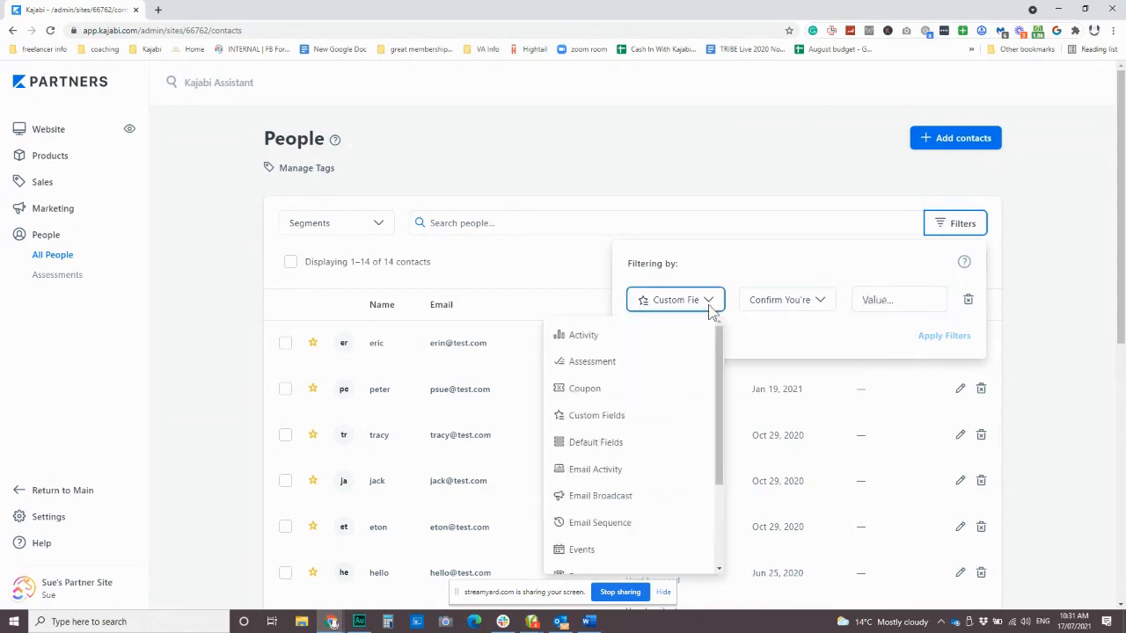
scroll(616, 436, "down", 1)
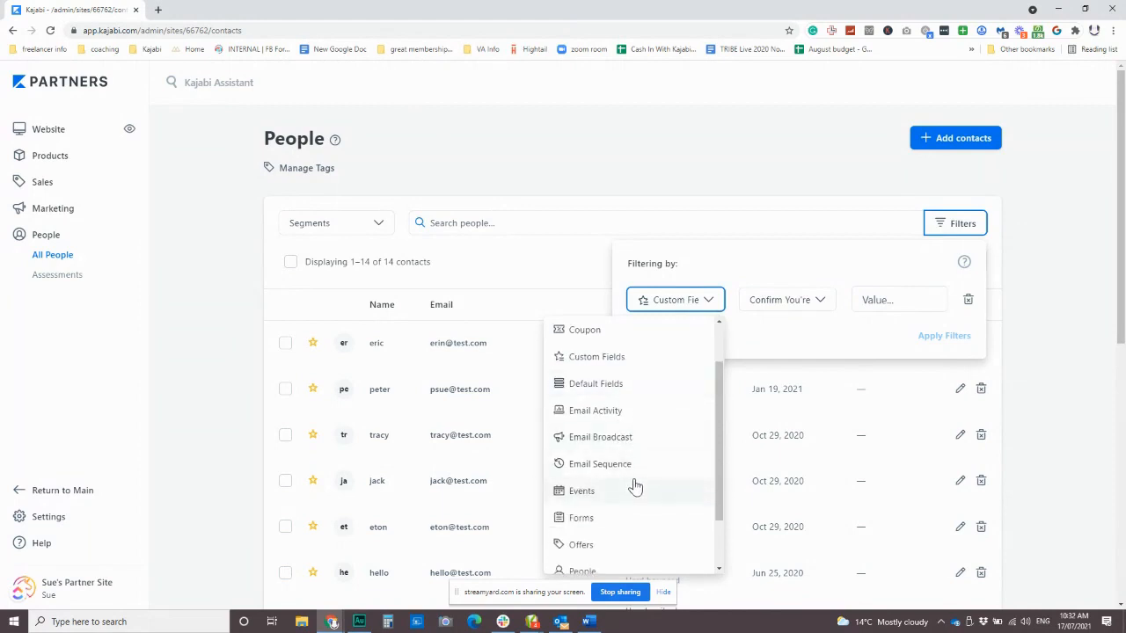
left_click(594, 411)
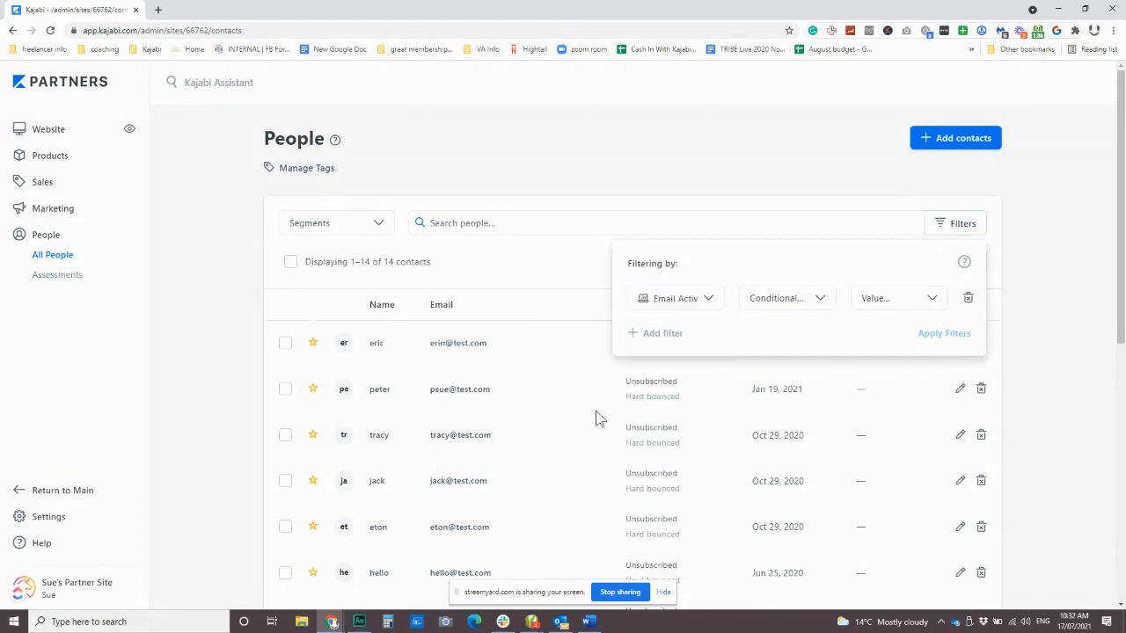
left_click(815, 304)
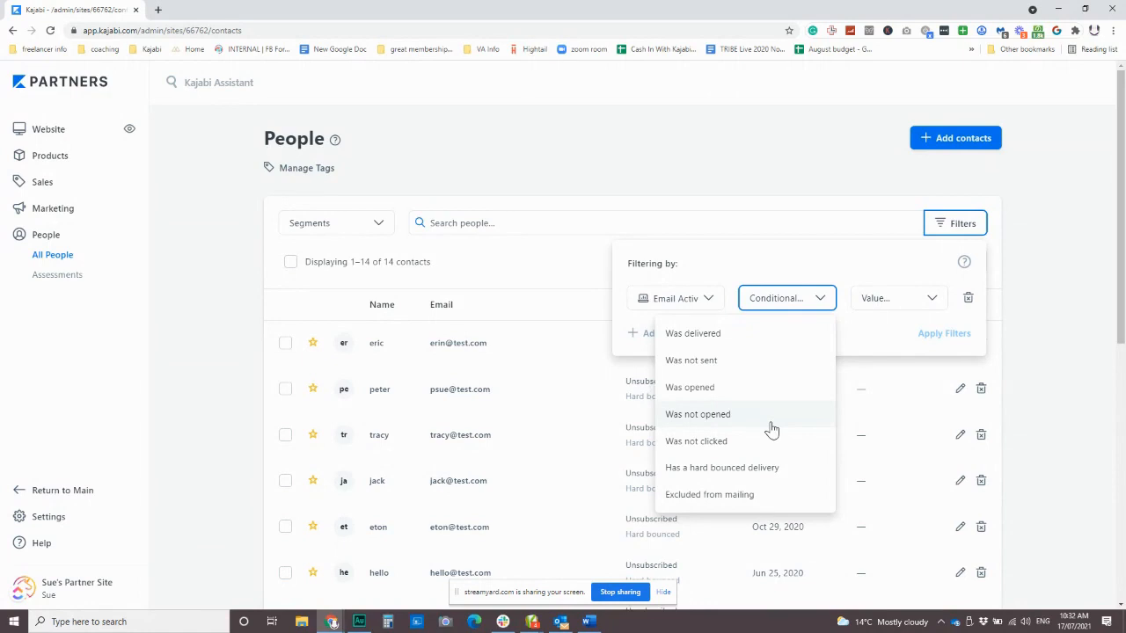
left_click(769, 424)
left_click(886, 301)
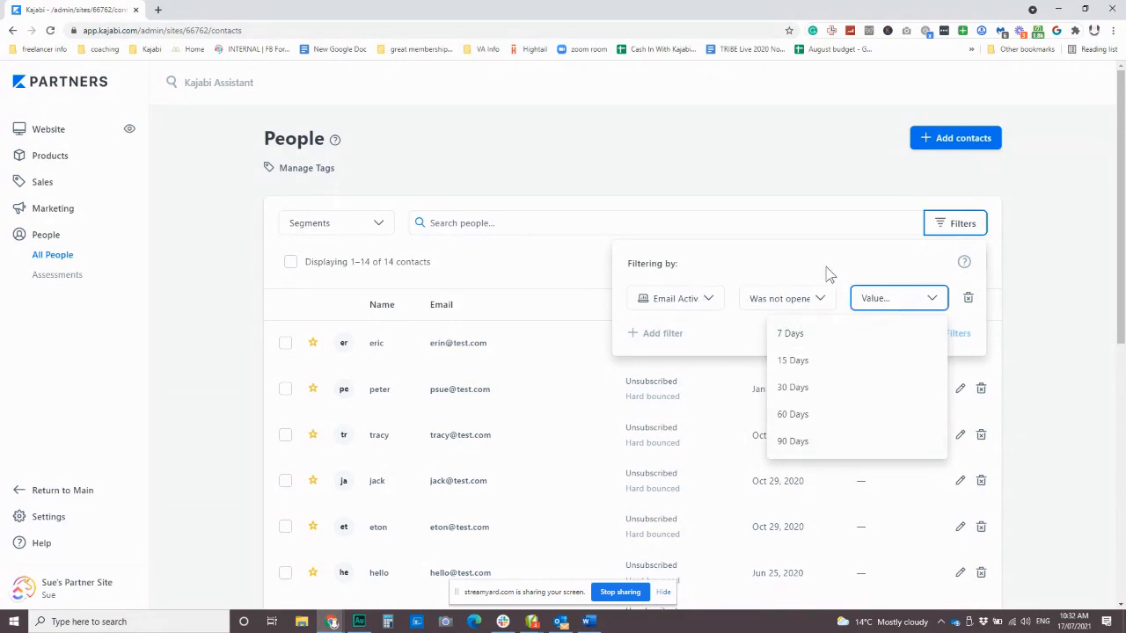
left_click(757, 279)
Set the filter to category Email Broadcast, condition Was not opened and value Got Kajabi Questions?
left_click(699, 299)
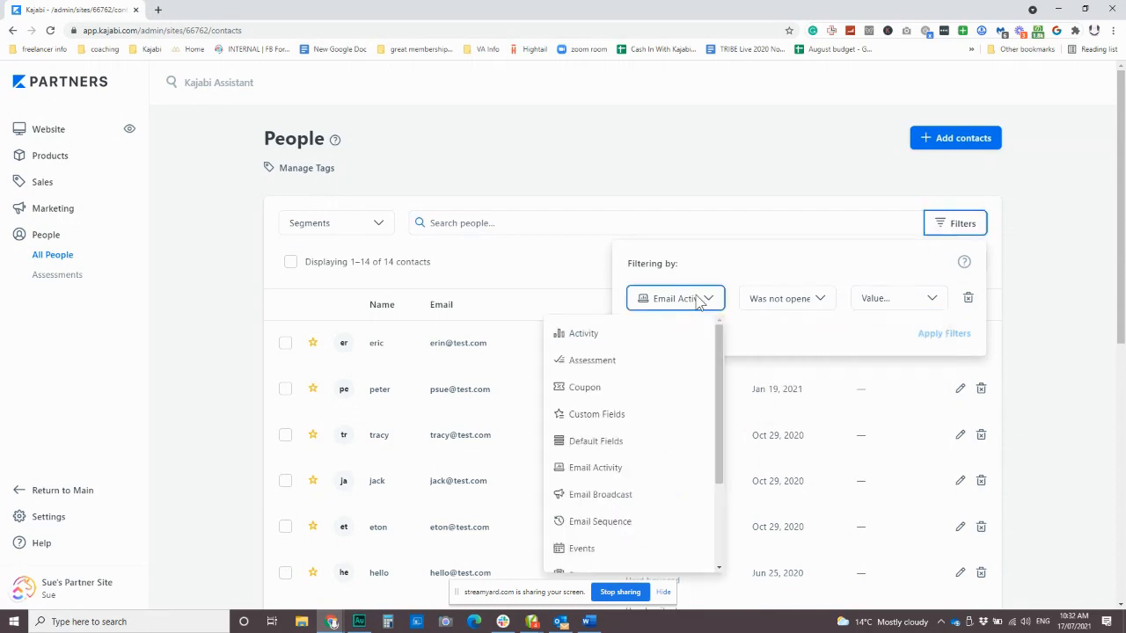
left_click(626, 495)
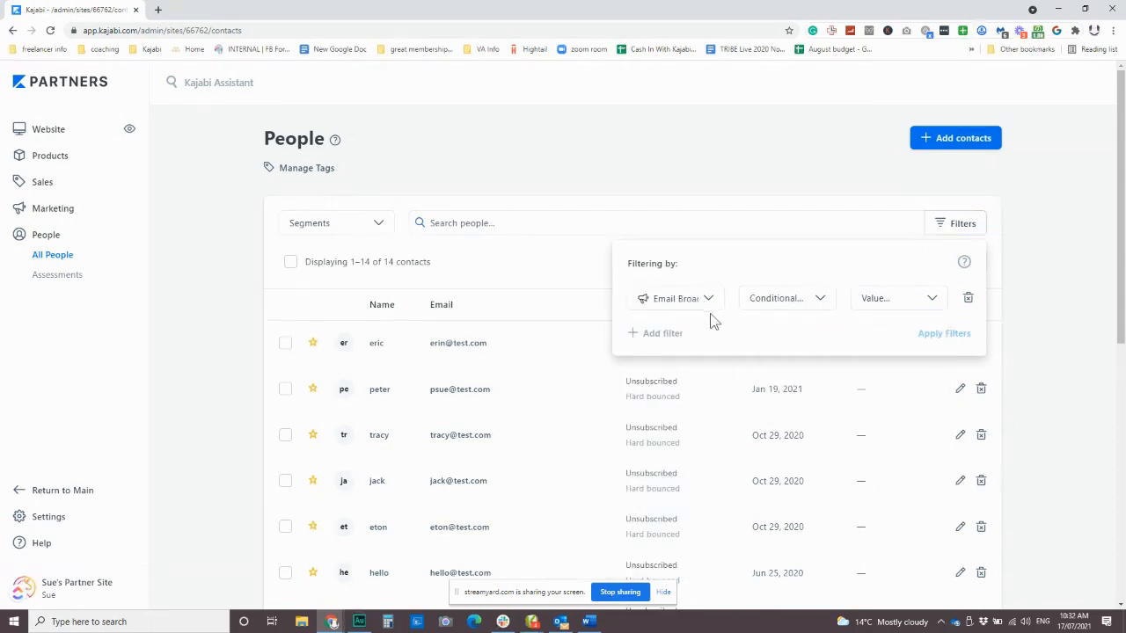
left_click(792, 304)
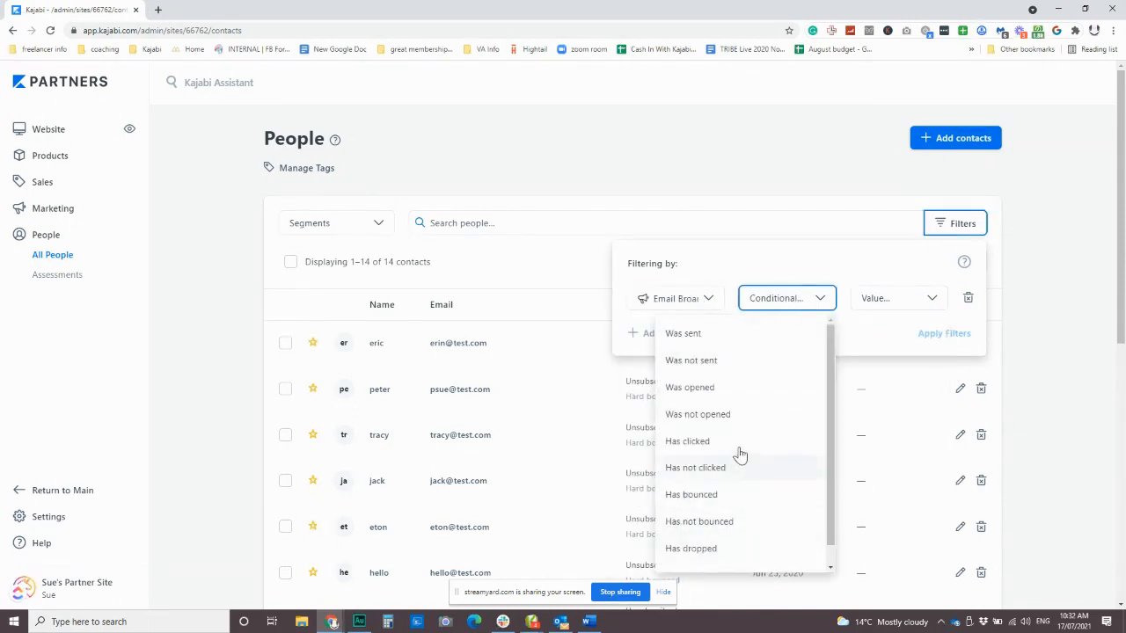
left_click(723, 414)
left_click(885, 303)
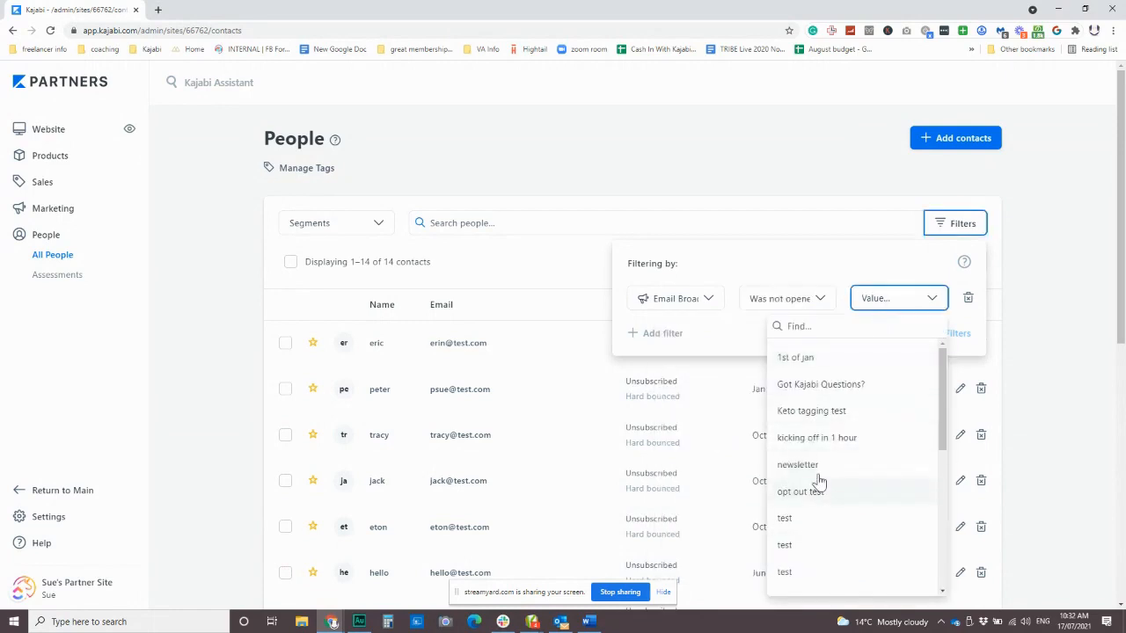
left_click(815, 265)
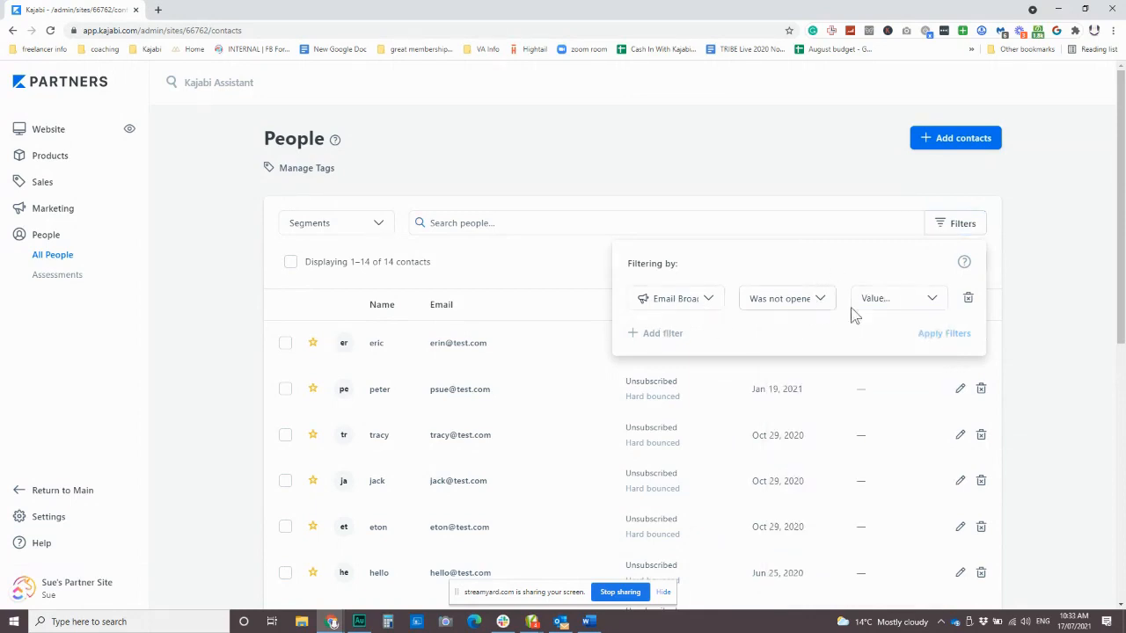
left_click(890, 300)
left_click(849, 382)
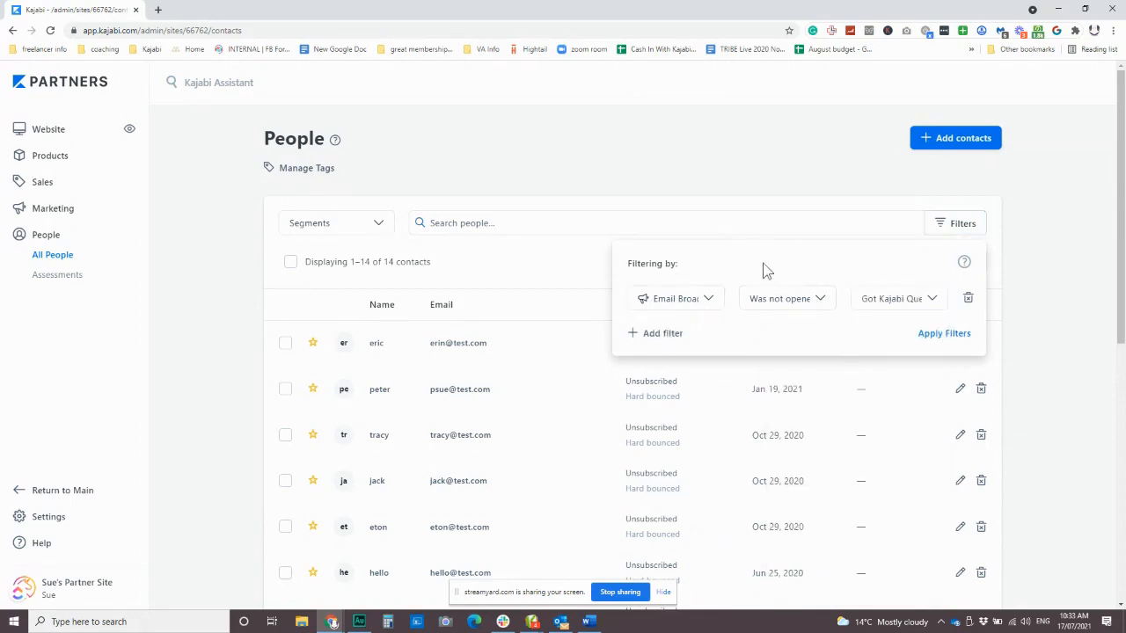
Switch the Email Broadcast filter's category to Products and leave no empty extra filter row
left_click(651, 336)
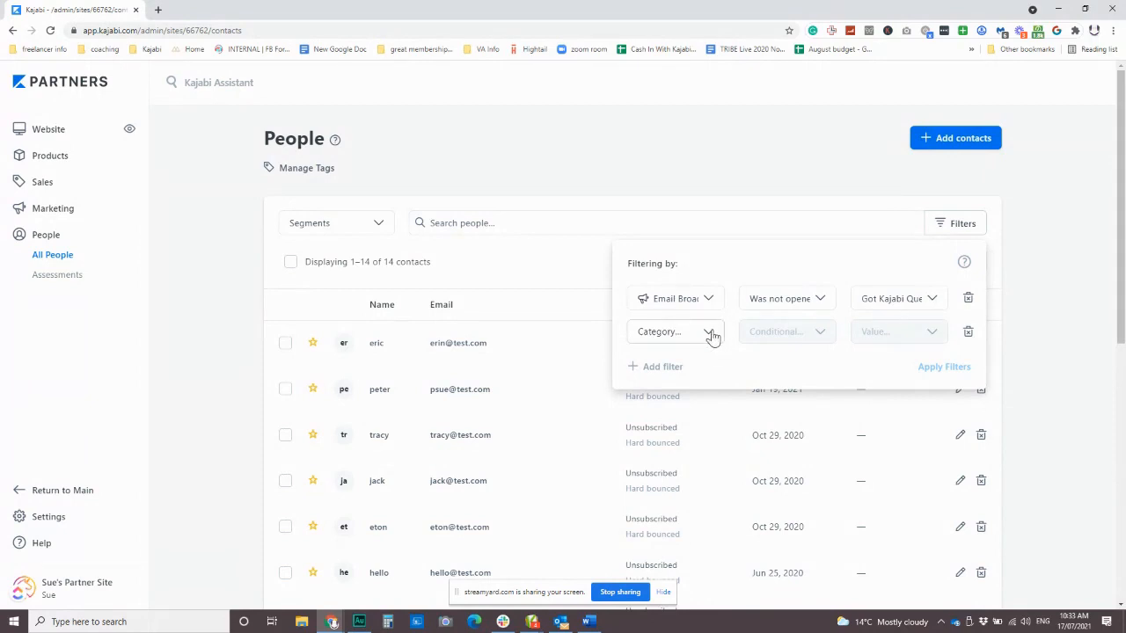
left_click(704, 299)
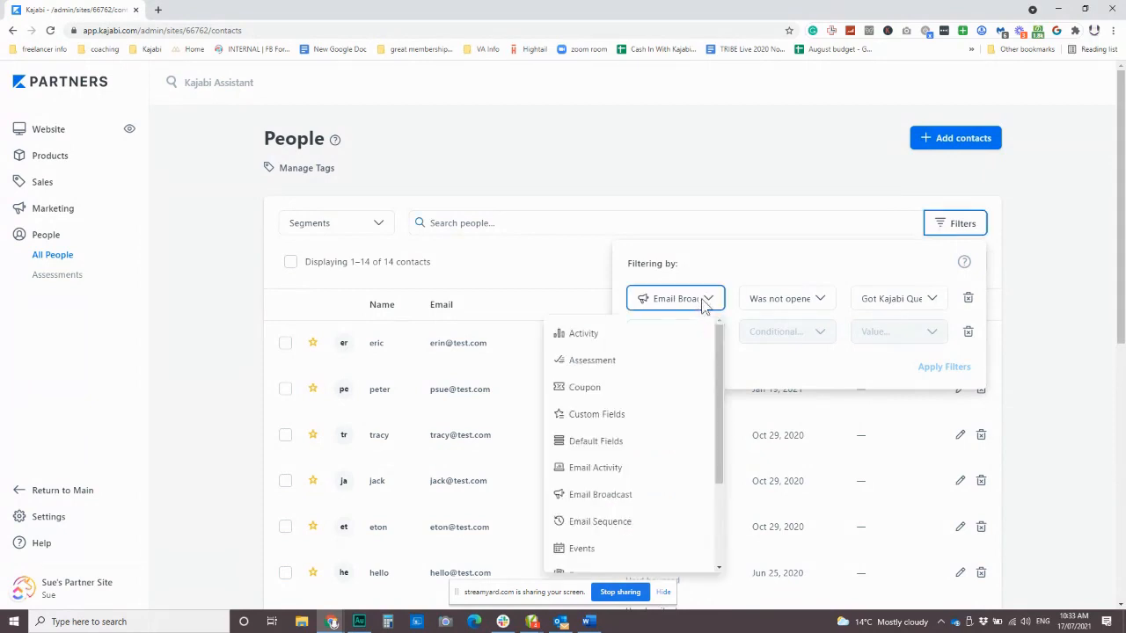
scroll(675, 402, "down", 3)
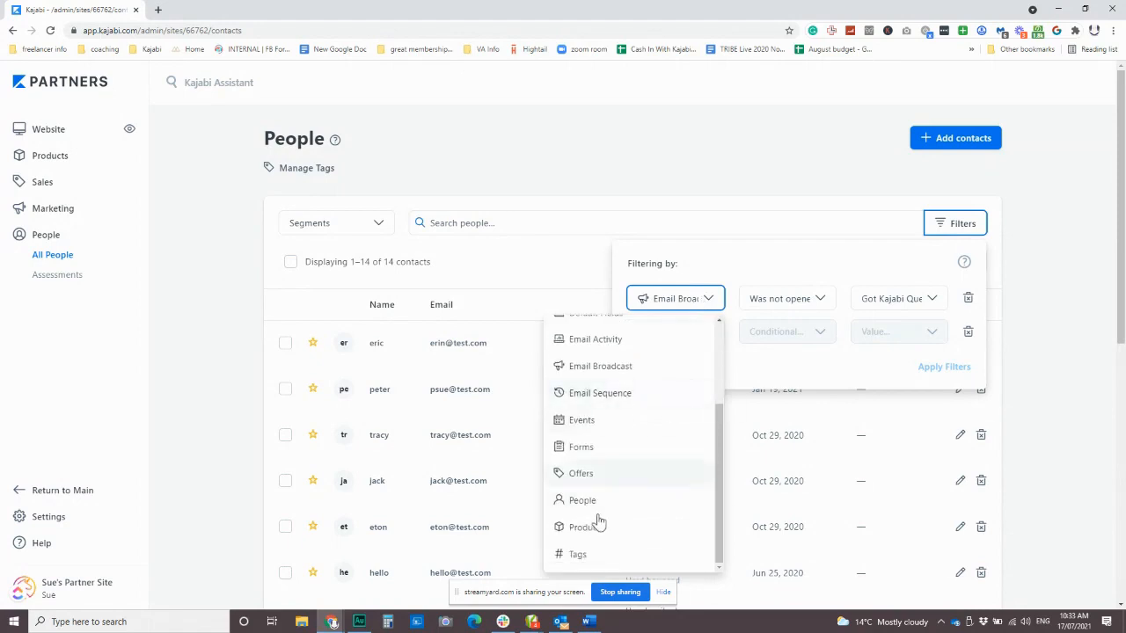
left_click(628, 526)
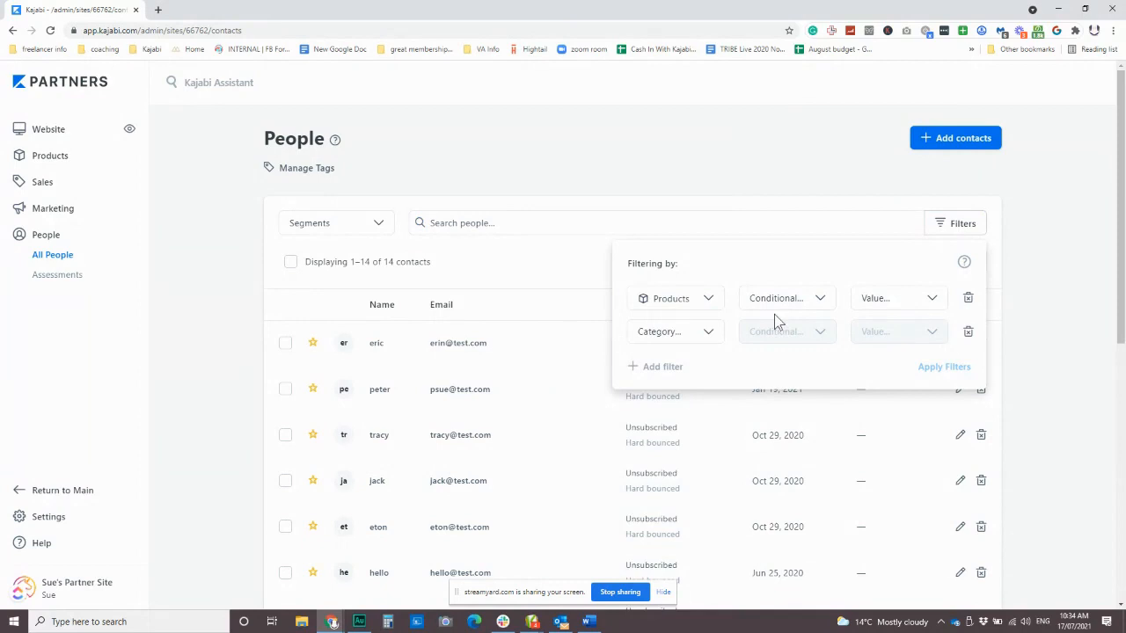
left_click(969, 334)
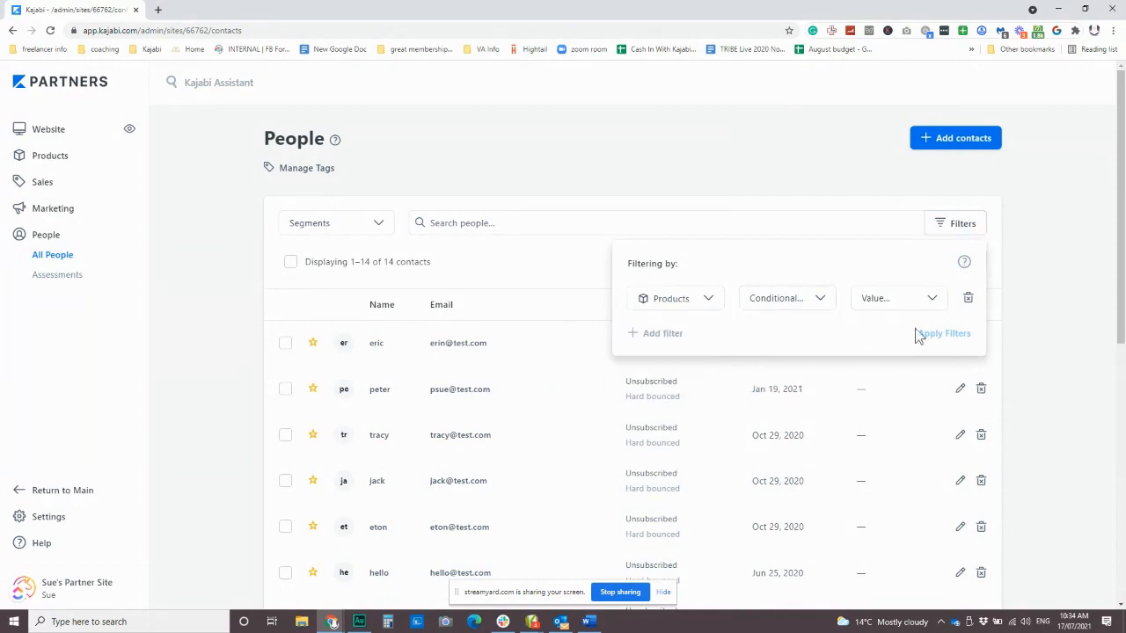
Set the Products filter's condition to Has with only Mini Course as its value, and apply the filter
left_click(794, 299)
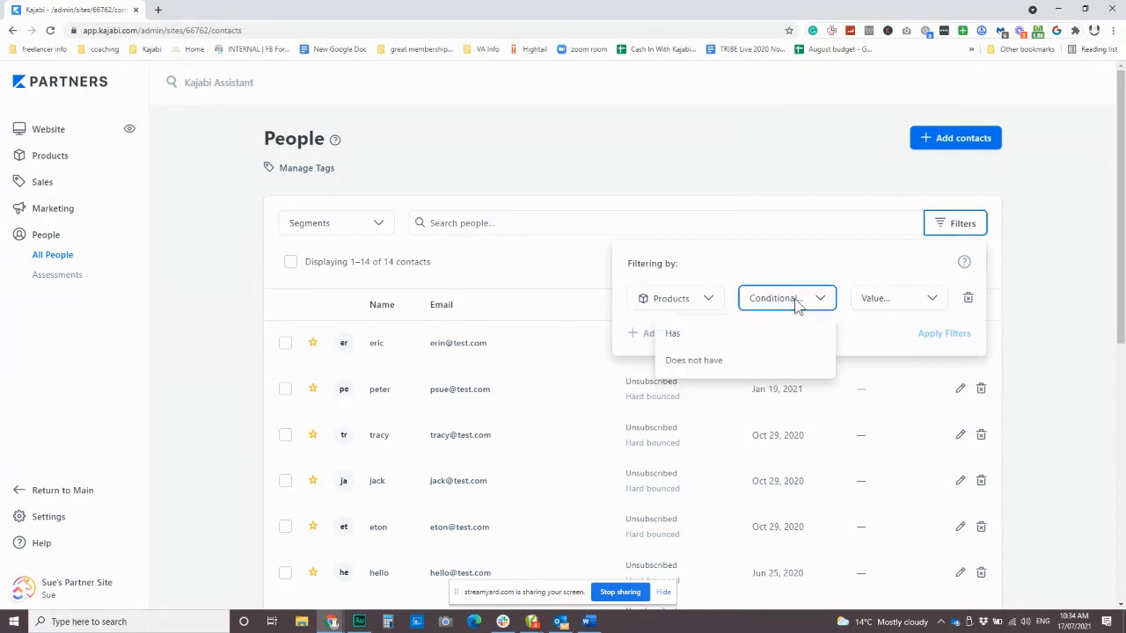
left_click(722, 339)
left_click(901, 304)
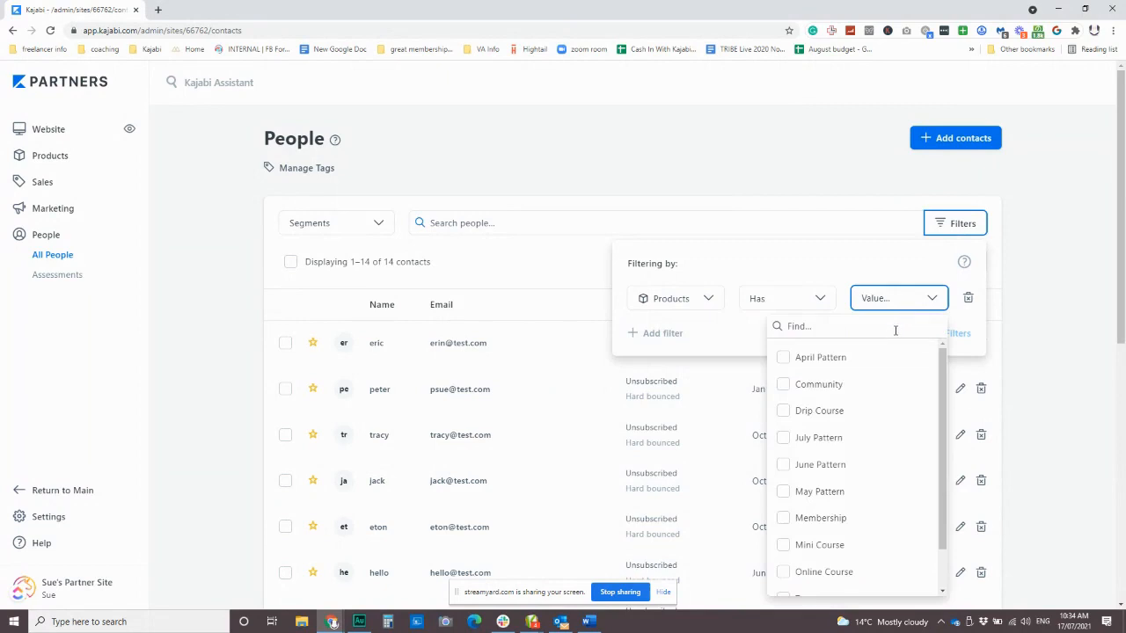
left_click(800, 439)
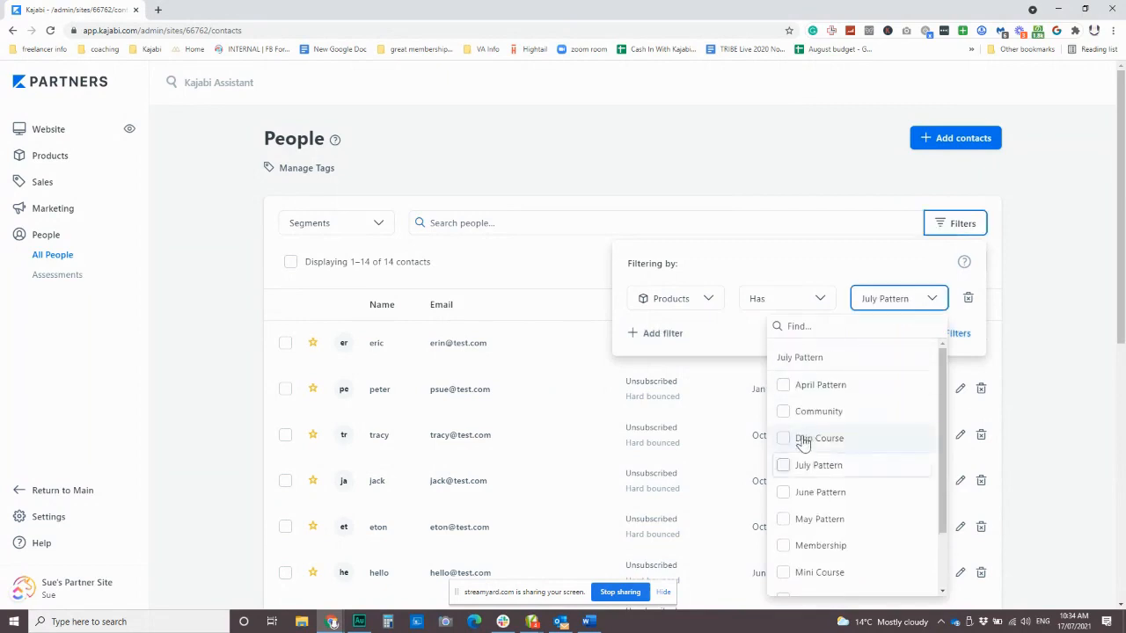
left_click(827, 574)
scroll(803, 431, "down", 2)
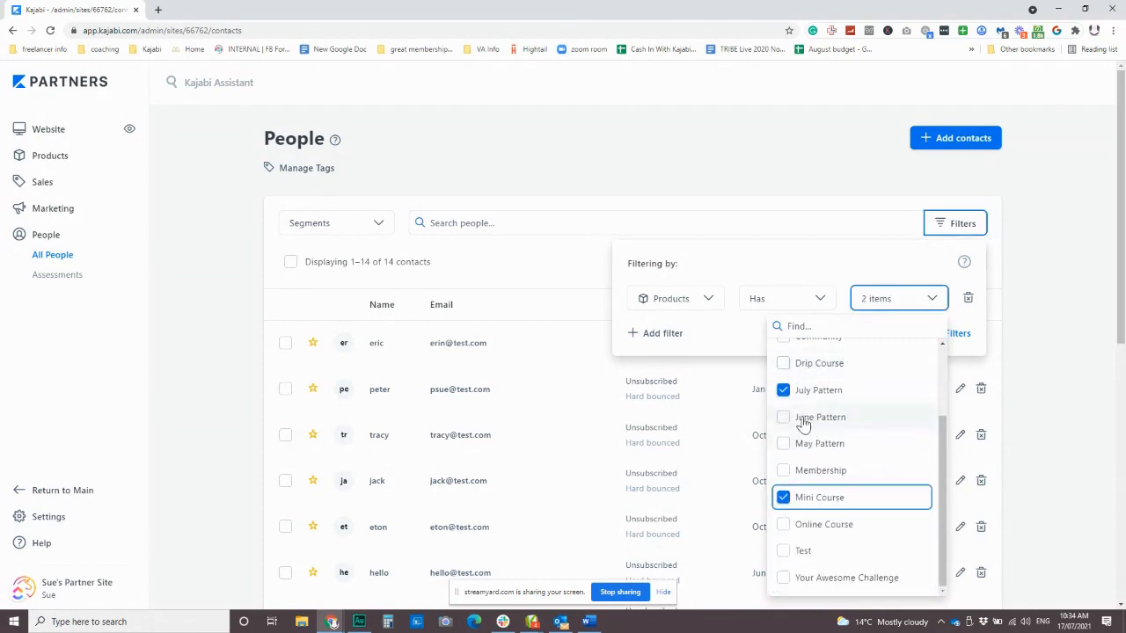
left_click(783, 389)
left_click(732, 327)
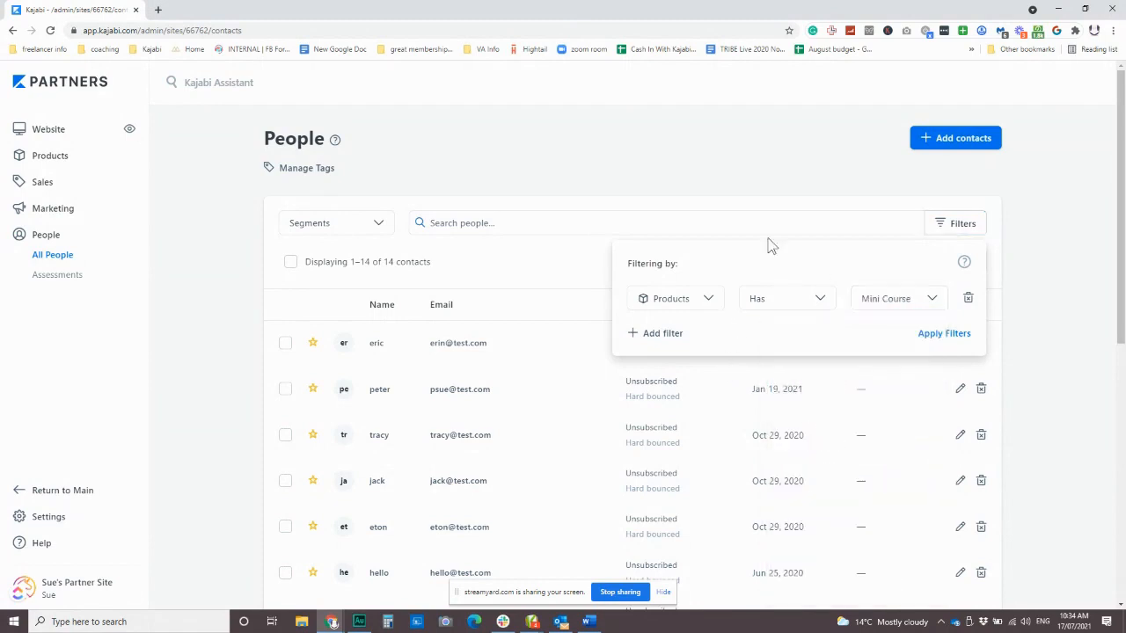
left_click(944, 335)
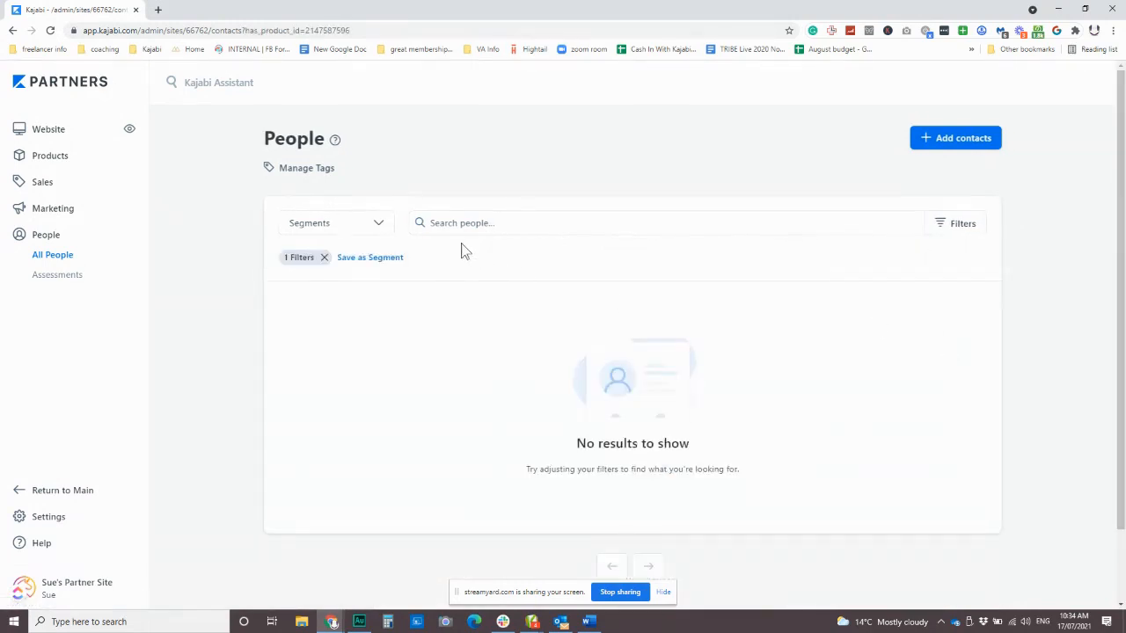
Save the filtered results as a new segment titled "Mini Course Members"
left_click(378, 258)
left_click(476, 183)
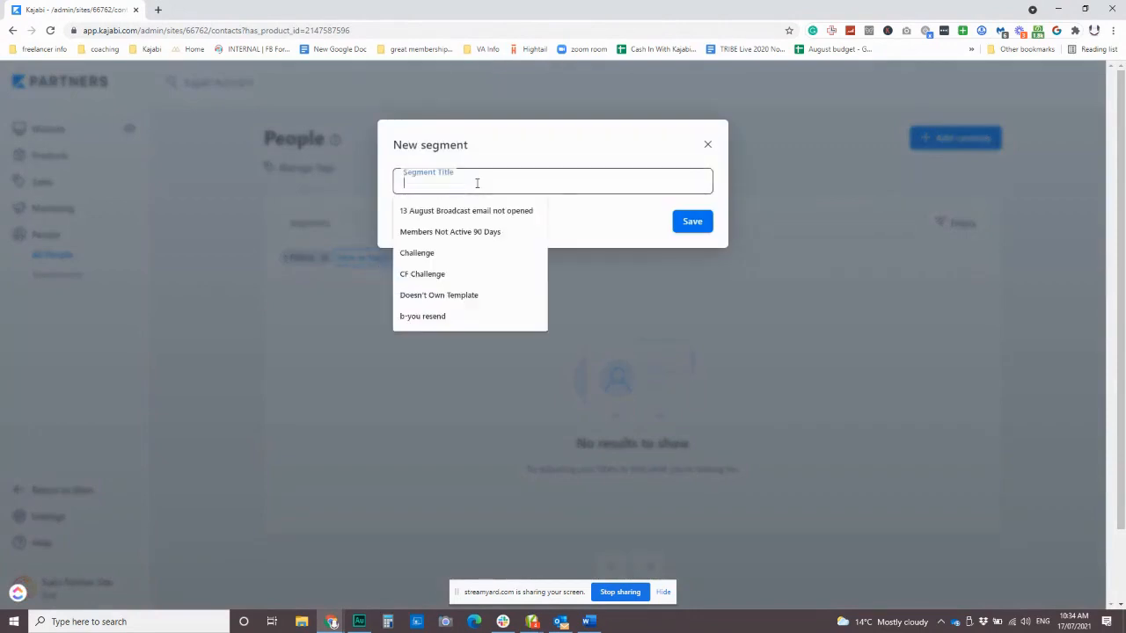
type("Owns Mini")
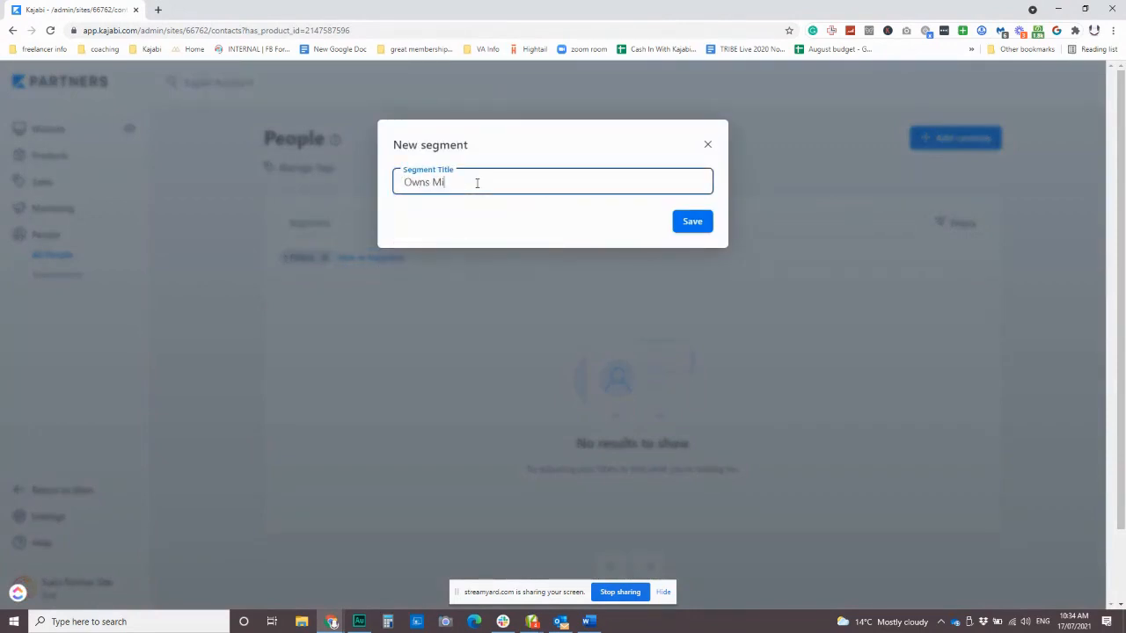
key("BackSpace")
key("BackSpace")
key("BackSpace")
key("BackSpace")
key("BackSpace")
key("BackSpace")
key("BackSpace")
key("BackSpace")
type("Mini Coruse")
key("BackSpace")
key("BackSpace")
key("BackSpace")
key("BackSpace")
type("urse Members")
left_click(698, 222)
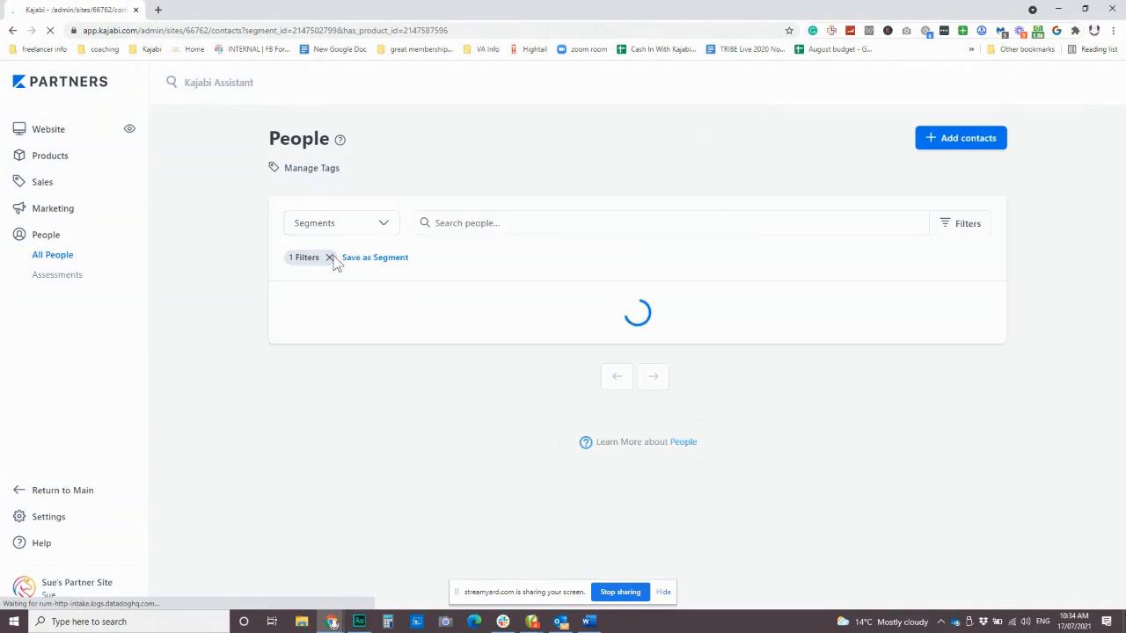
Clear the applied filter and view the actions available for the saved Mini Course Members segment
left_click(327, 256)
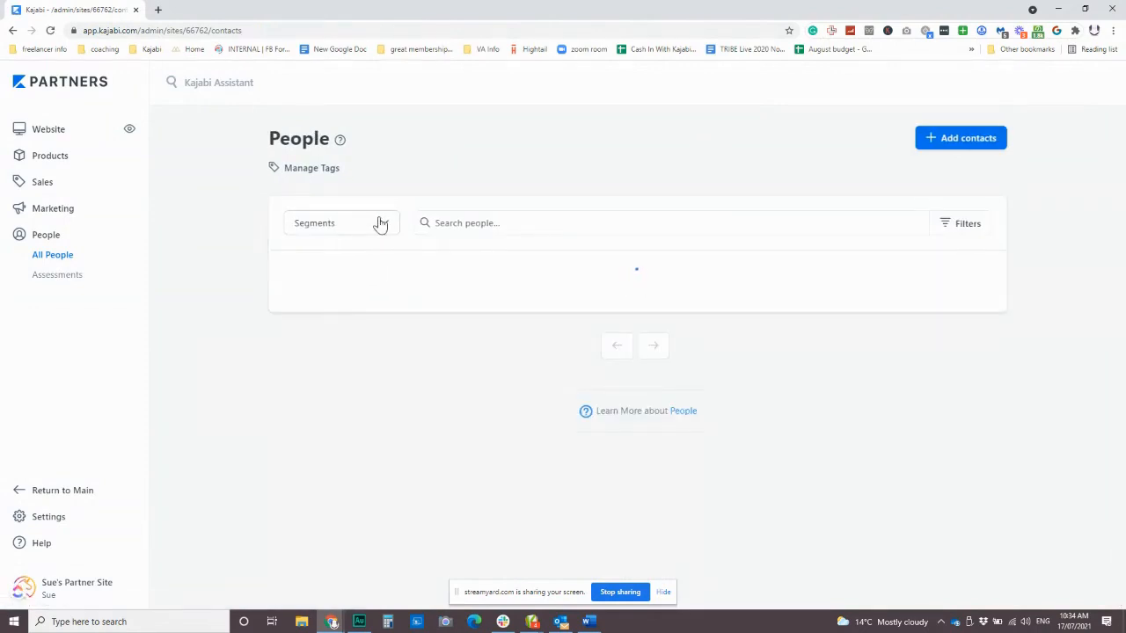
left_click(373, 225)
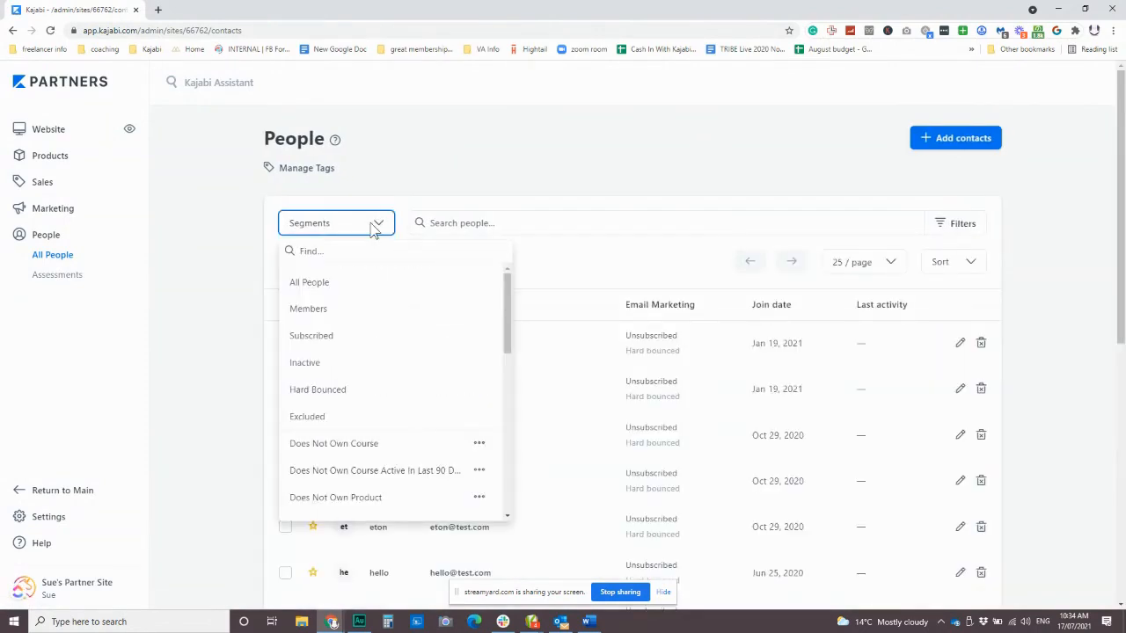
scroll(375, 393, "down", 5)
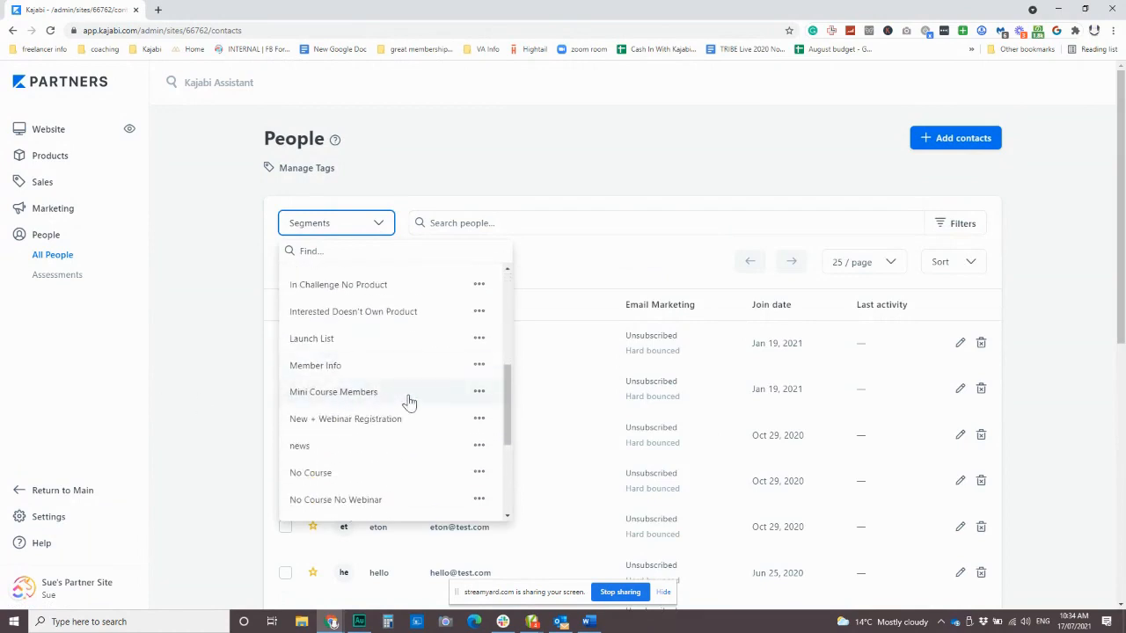
left_click(480, 393)
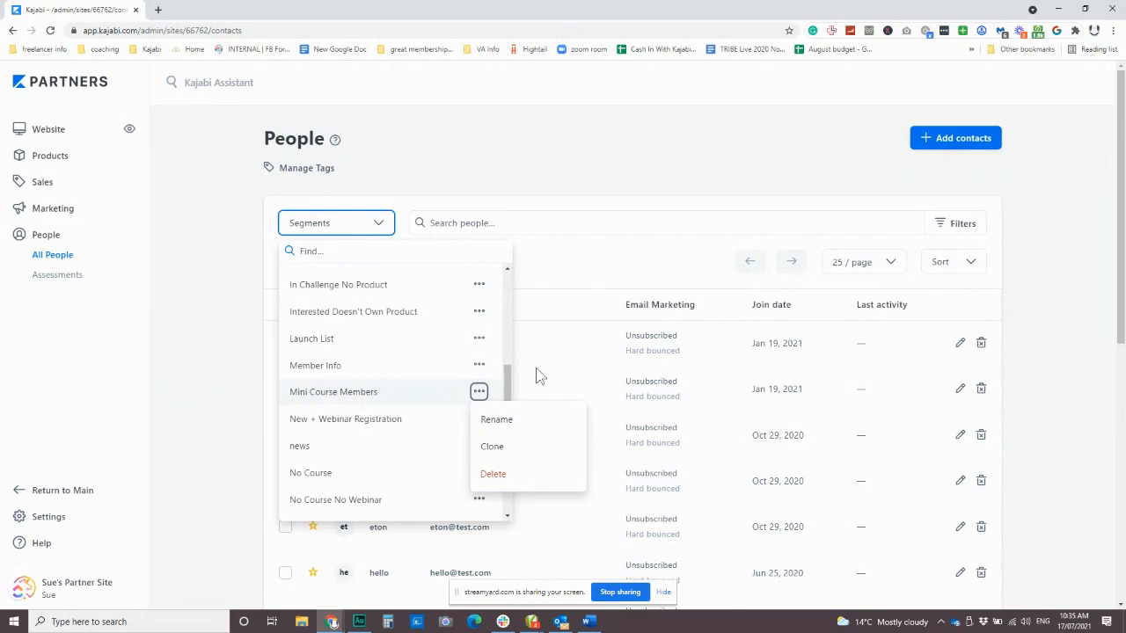
left_click(590, 272)
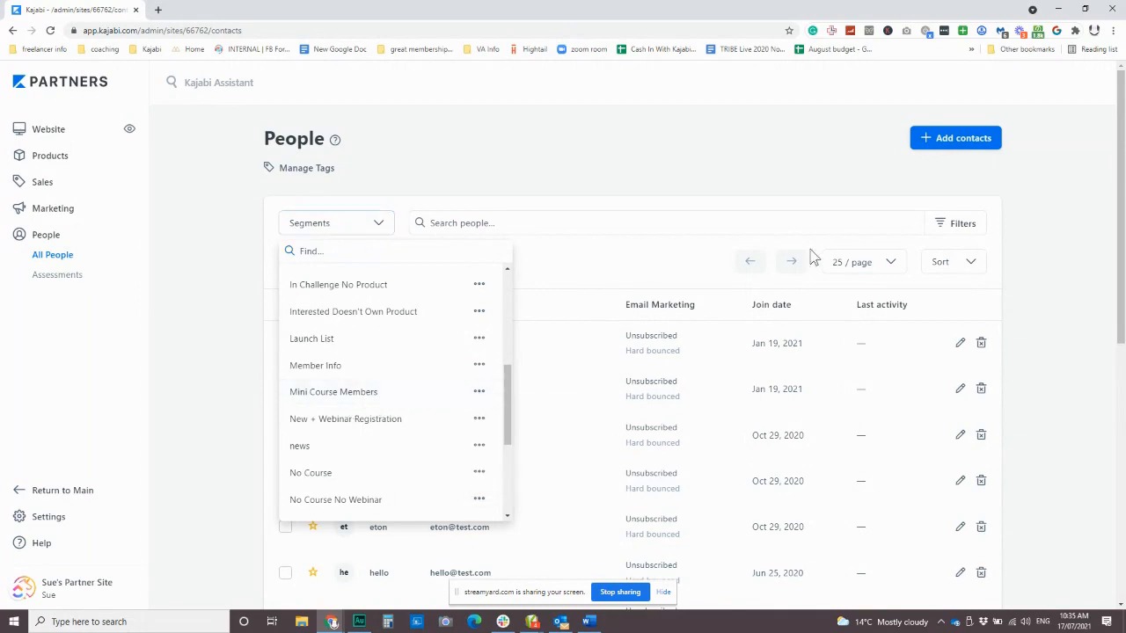
left_click(568, 253)
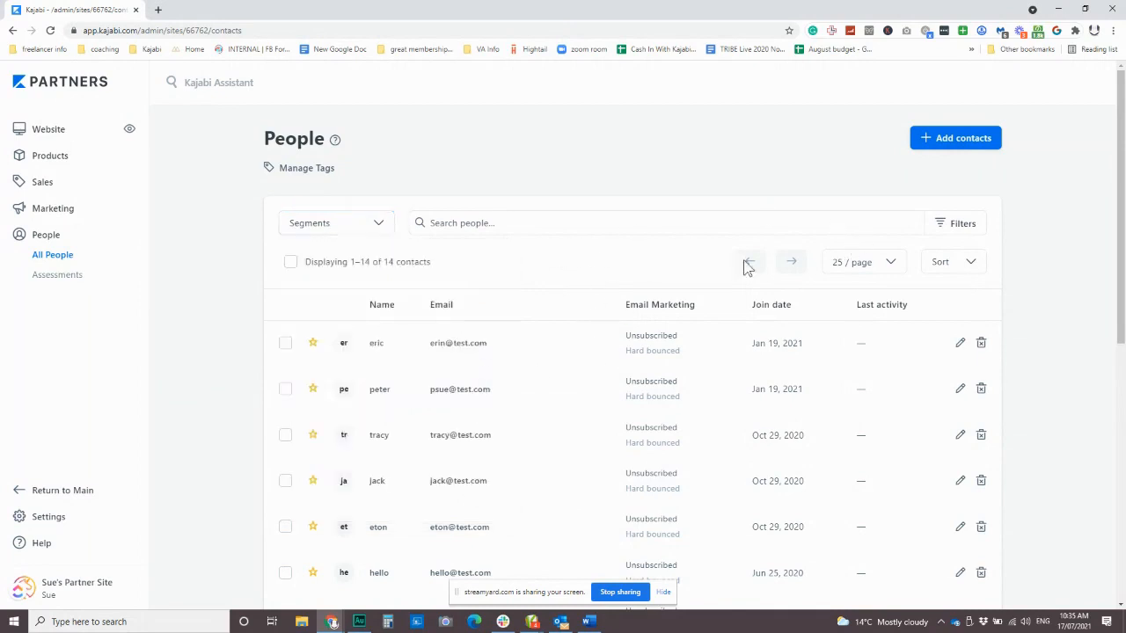
Start a new contact filter with category People and view its available conditions
left_click(967, 230)
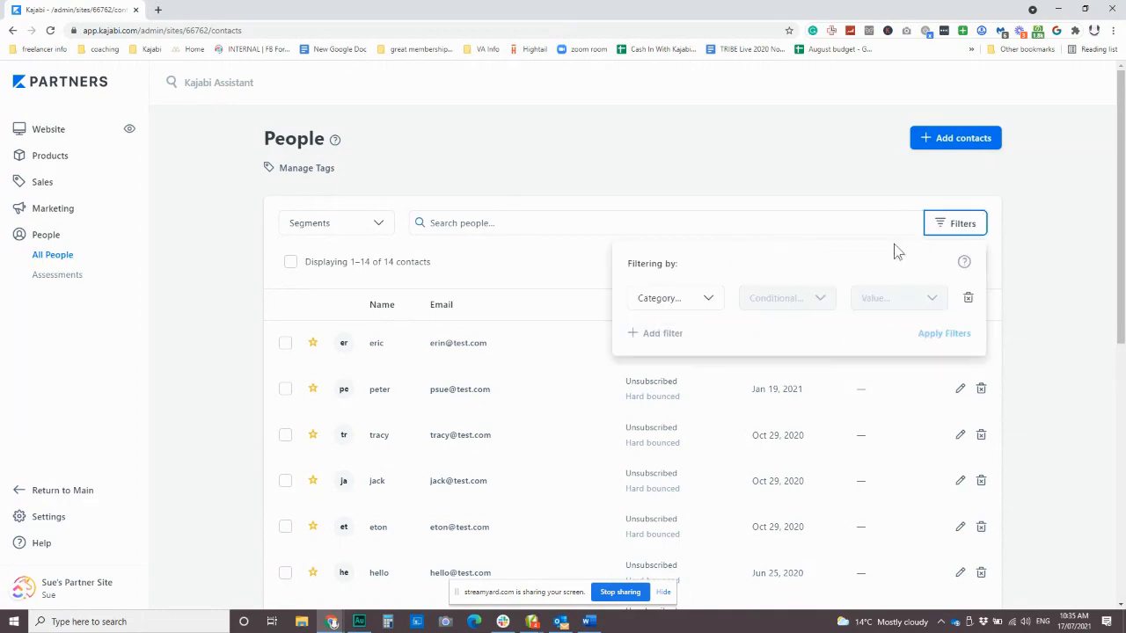
left_click(684, 306)
scroll(666, 466, "down", 3)
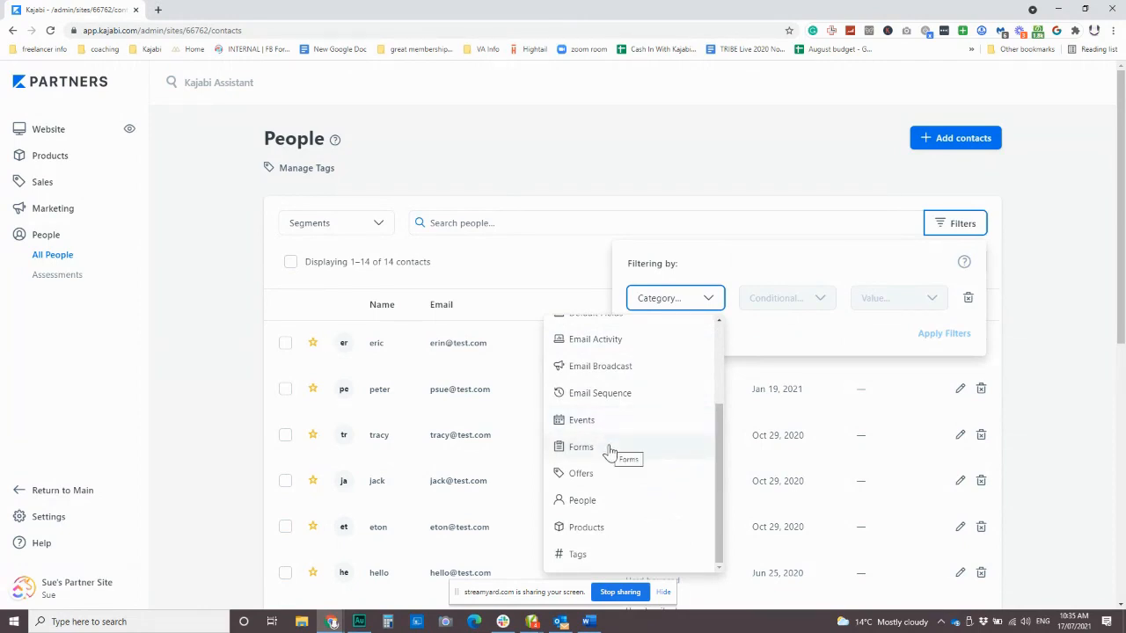
left_click(598, 501)
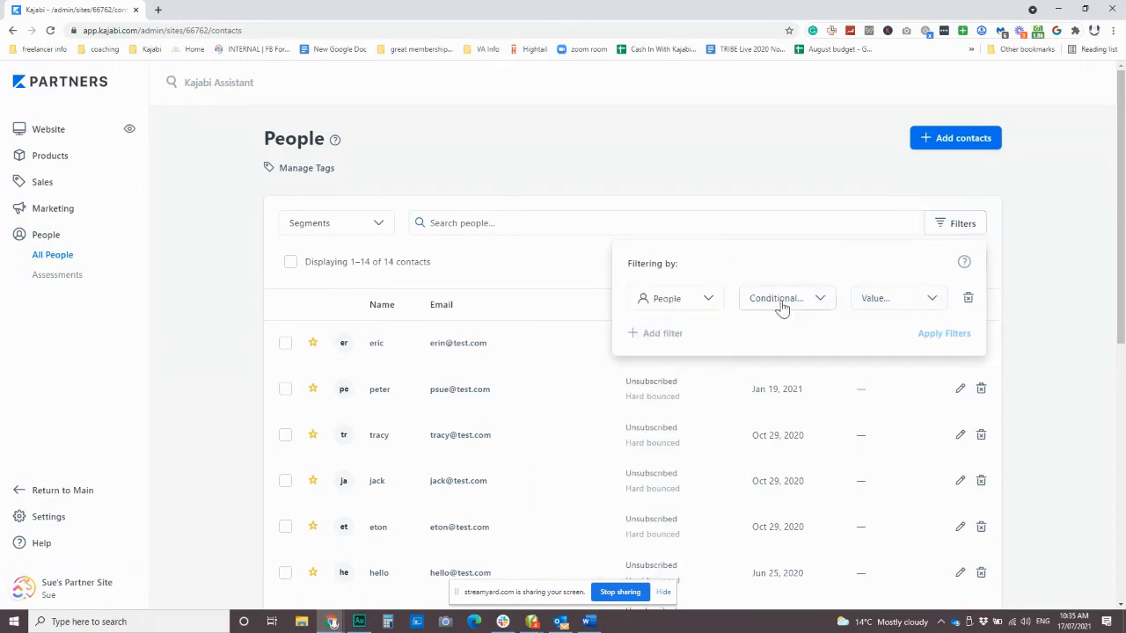
left_click(781, 303)
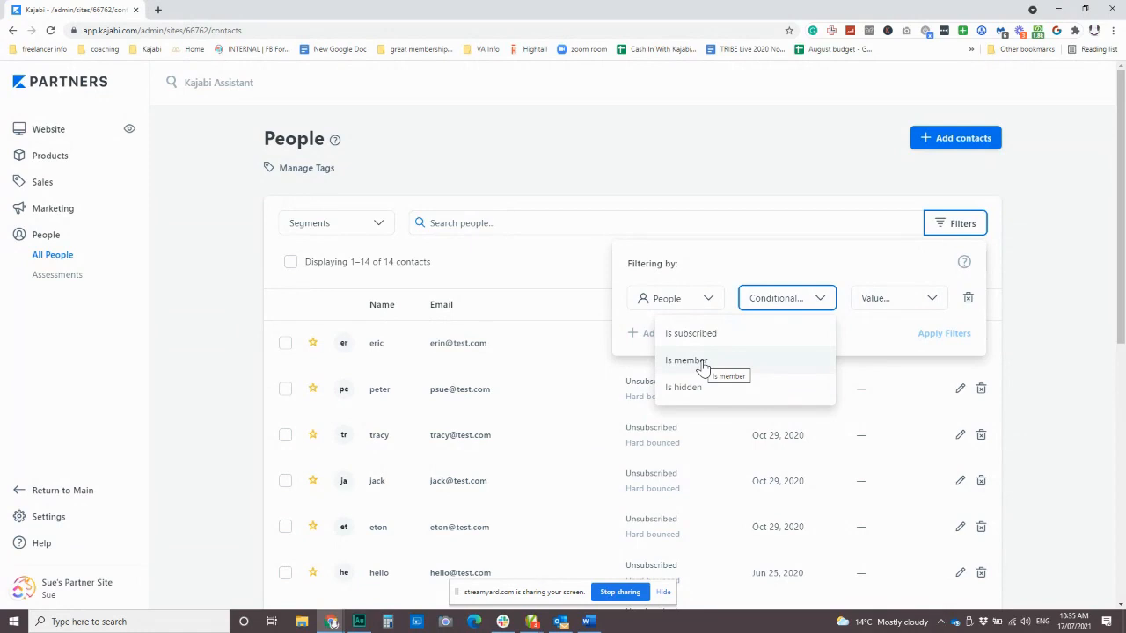
left_click(701, 300)
Switch the filter category to Email Sequence and view its available conditions
left_click(704, 300)
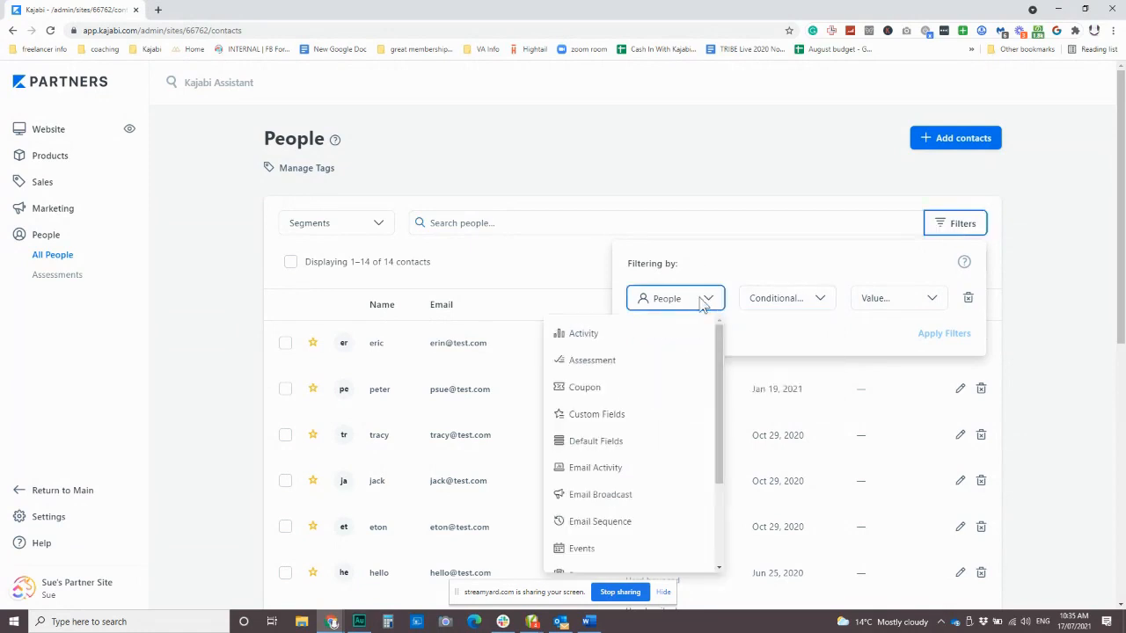
scroll(655, 492, "down", 2)
left_click(624, 407)
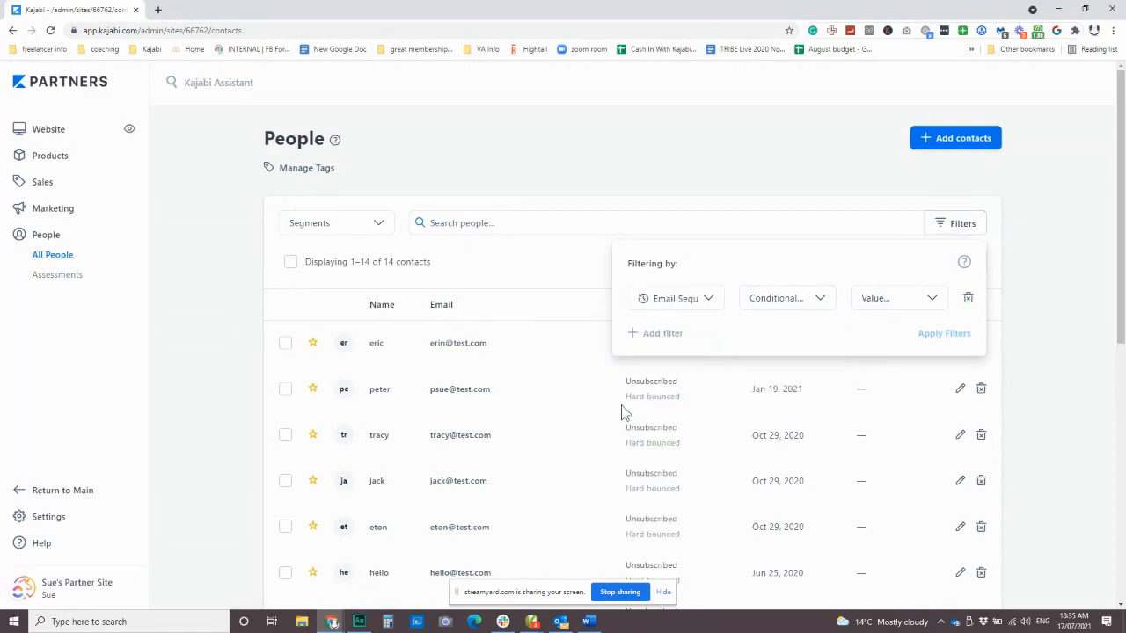
left_click(794, 298)
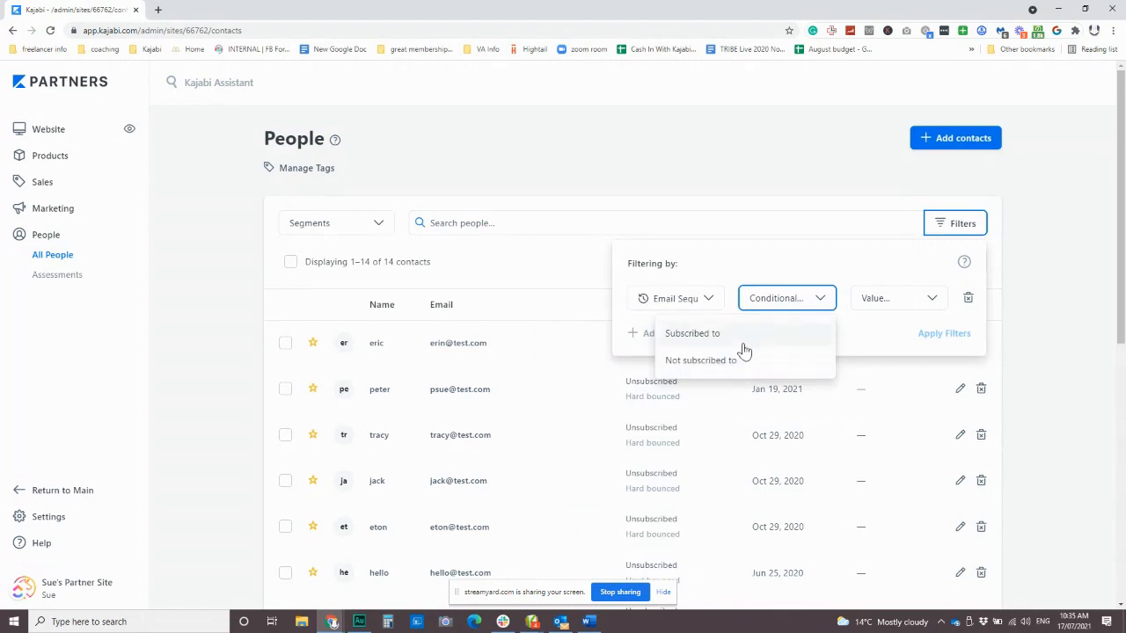
left_click(707, 298)
Review the full list of filter categories, then close the filter settings without applying anything
left_click(709, 300)
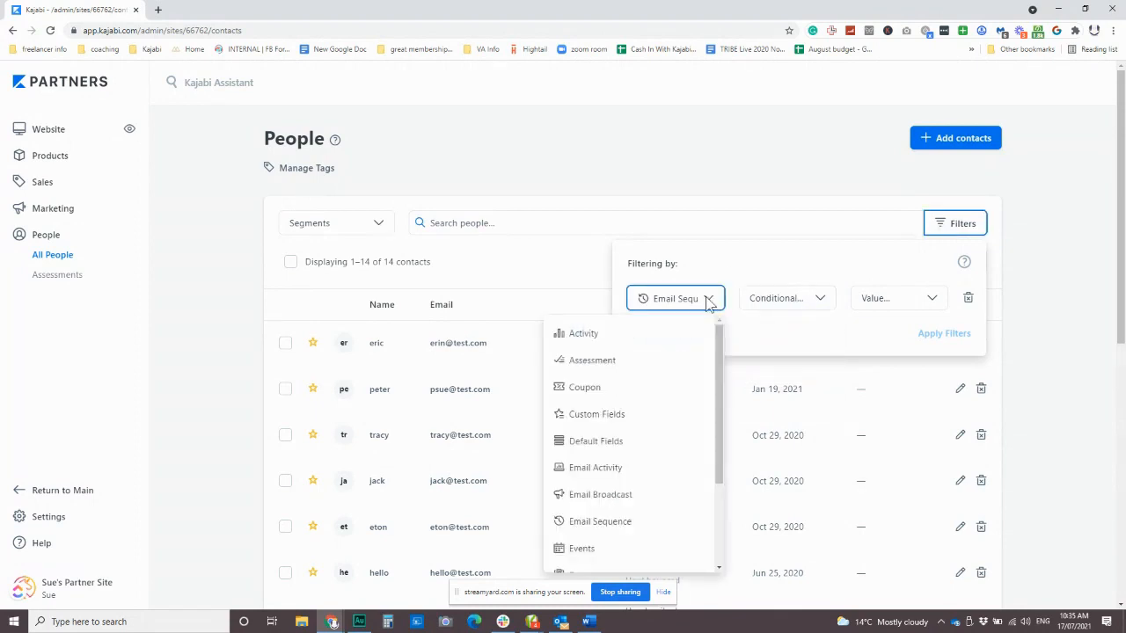
scroll(673, 445, "down", 3)
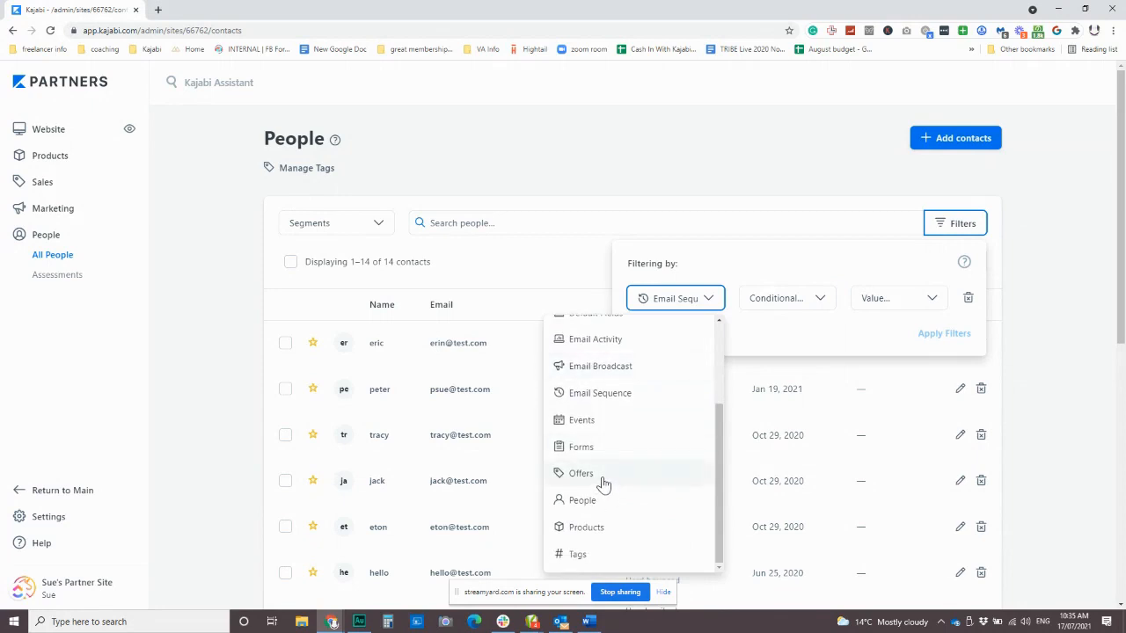
scroll(612, 486, "up", 3)
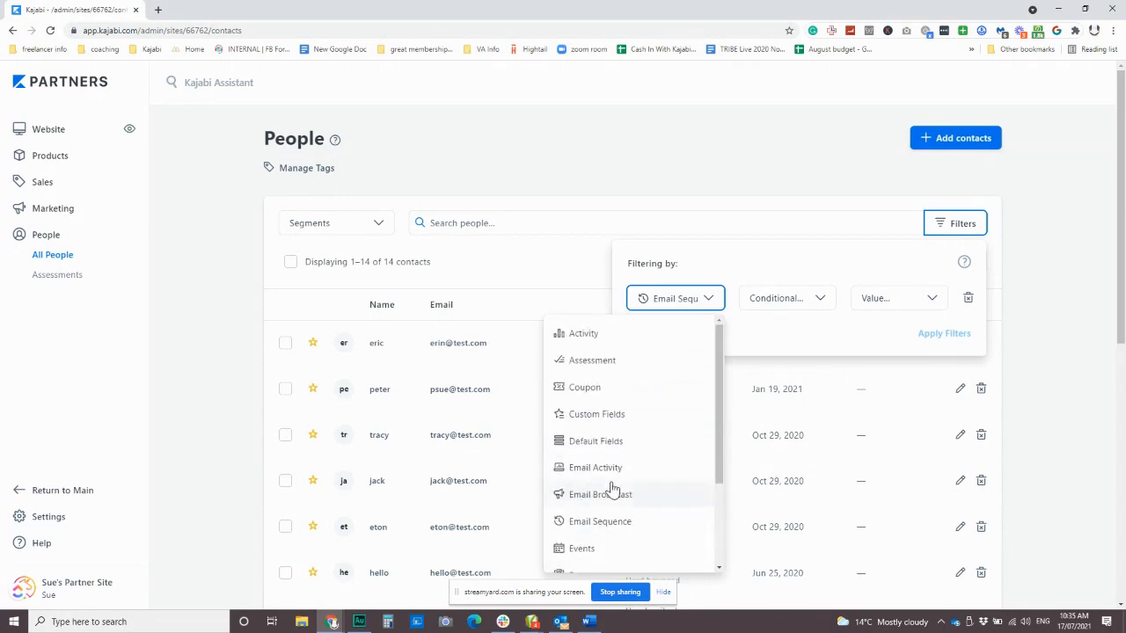
scroll(607, 501, "down", 3)
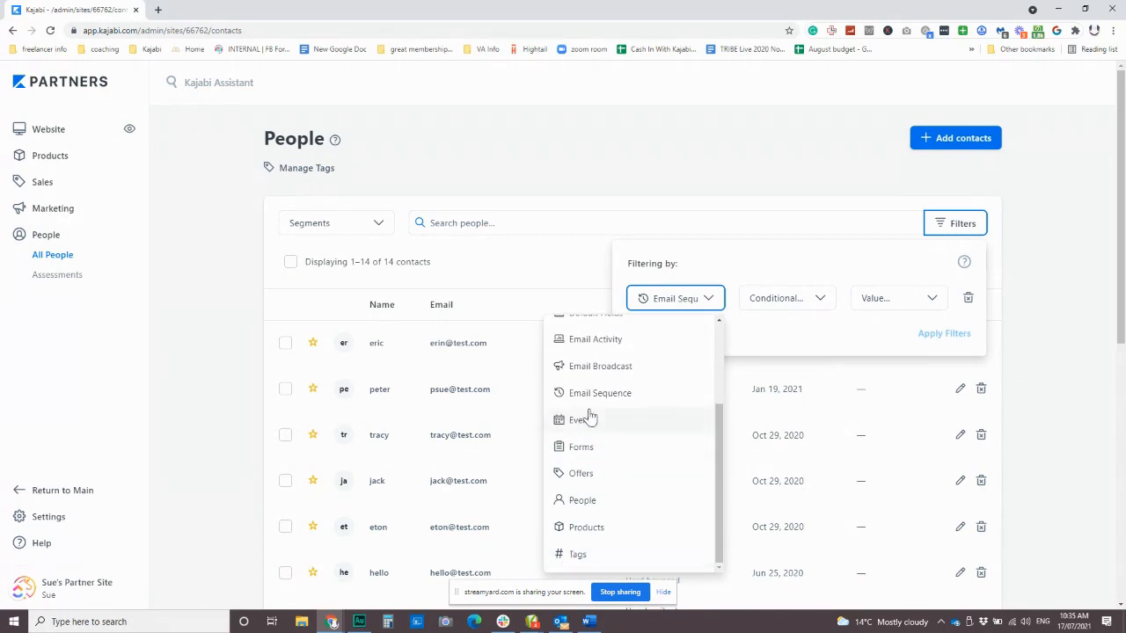
left_click(573, 252)
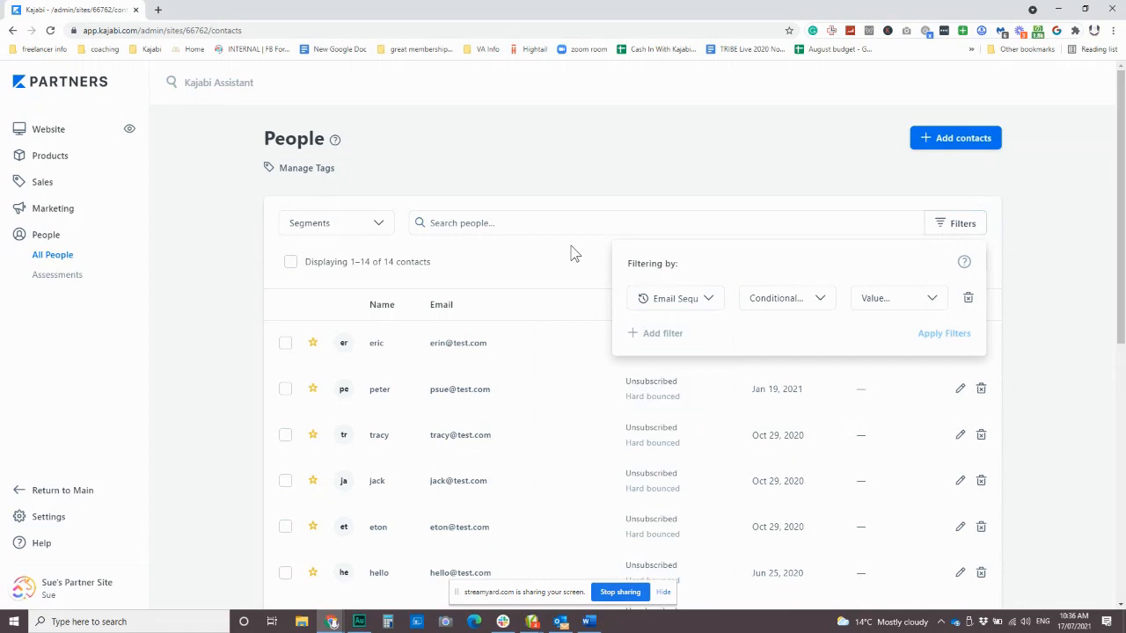
left_click(573, 253)
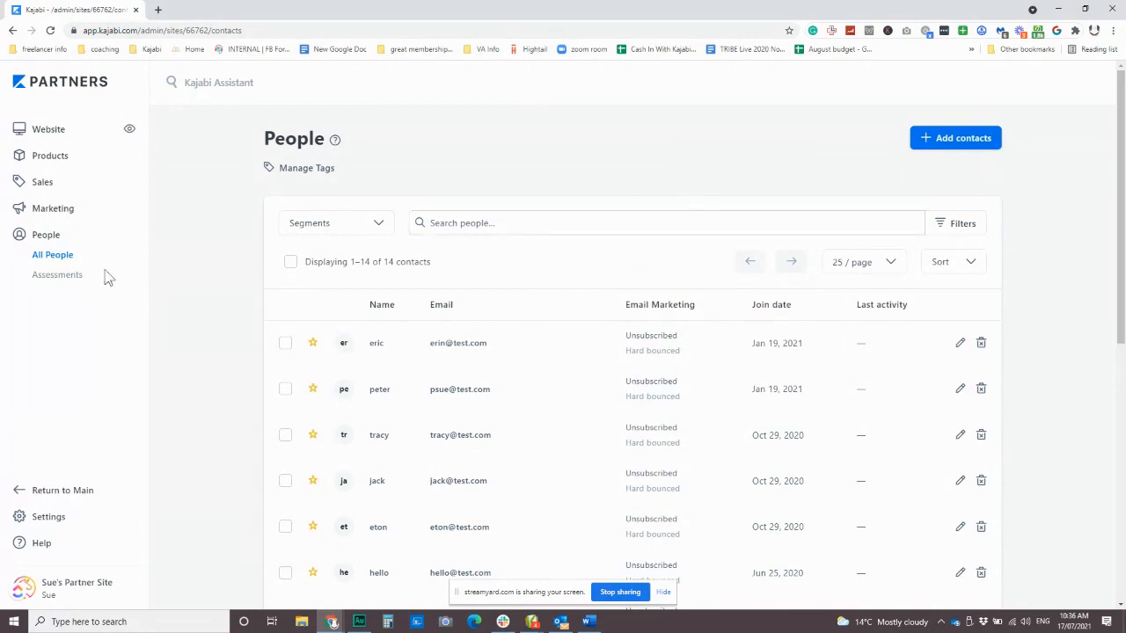
Start a new email campaign of the Email Broadcast type from the marketing area
left_click(67, 219)
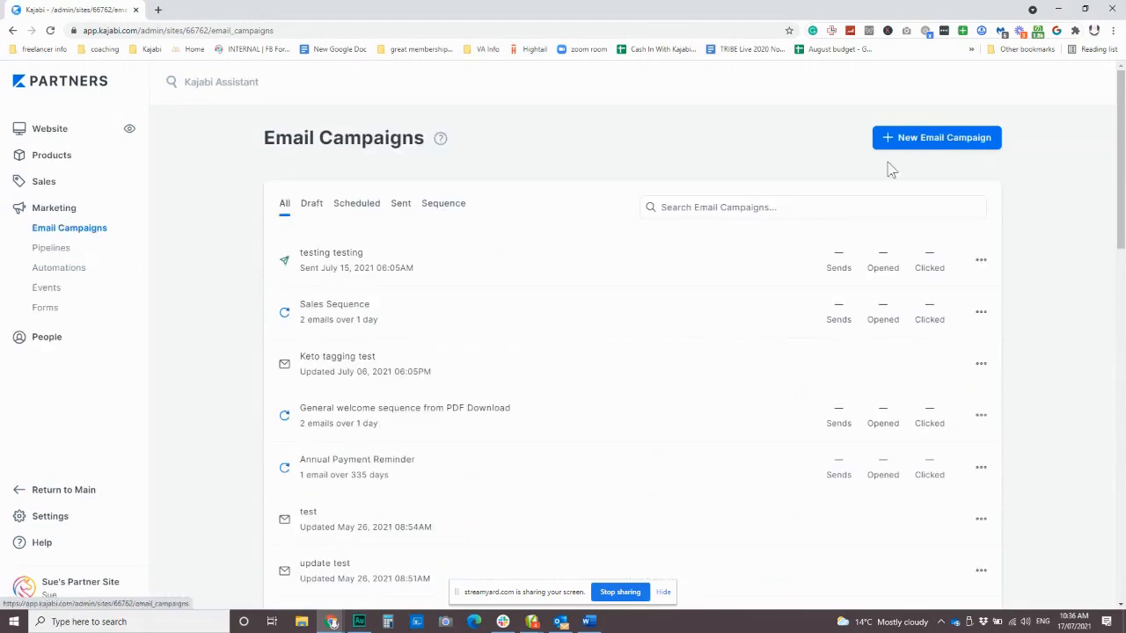
left_click(915, 142)
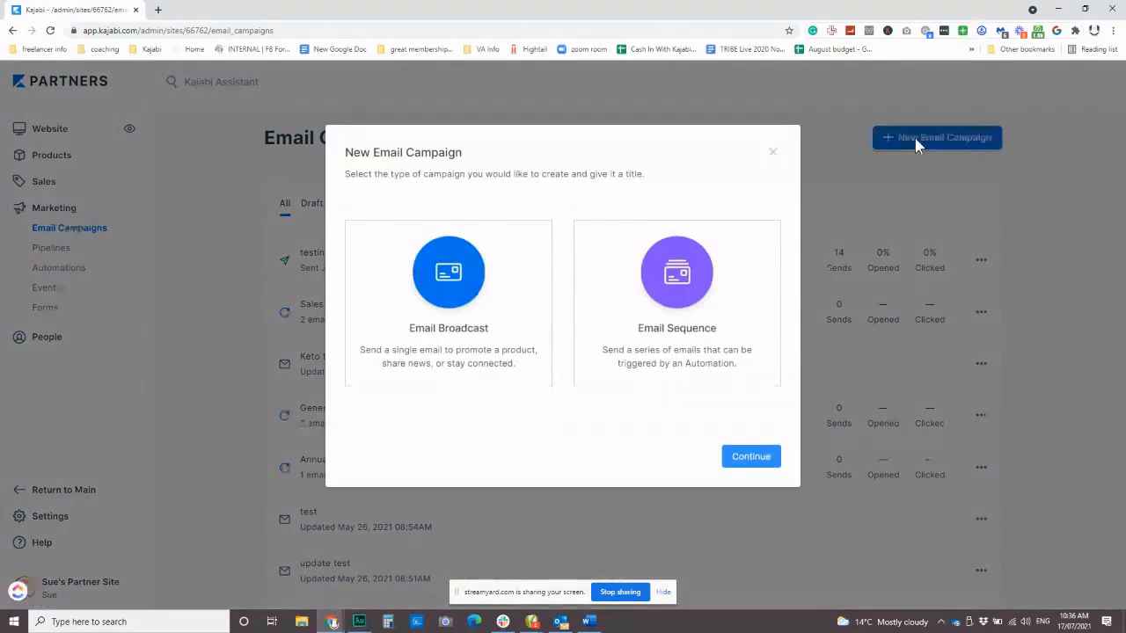
left_click(762, 463)
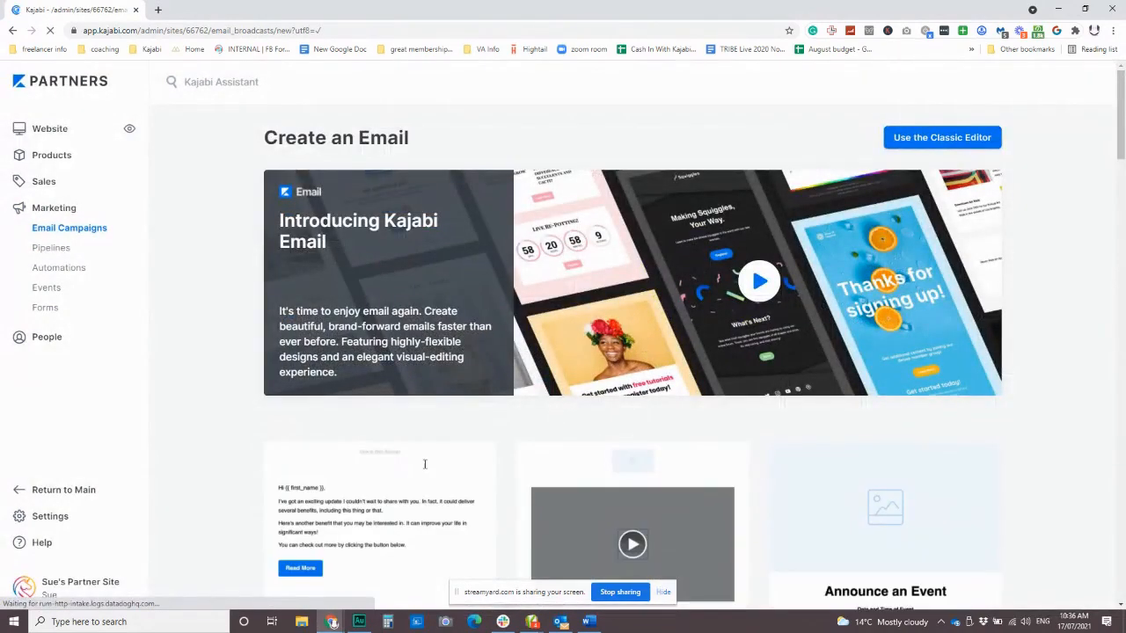
Look through the available email templates for the new broadcast
scroll(659, 470, "down", 2)
scroll(626, 374, "down", 3)
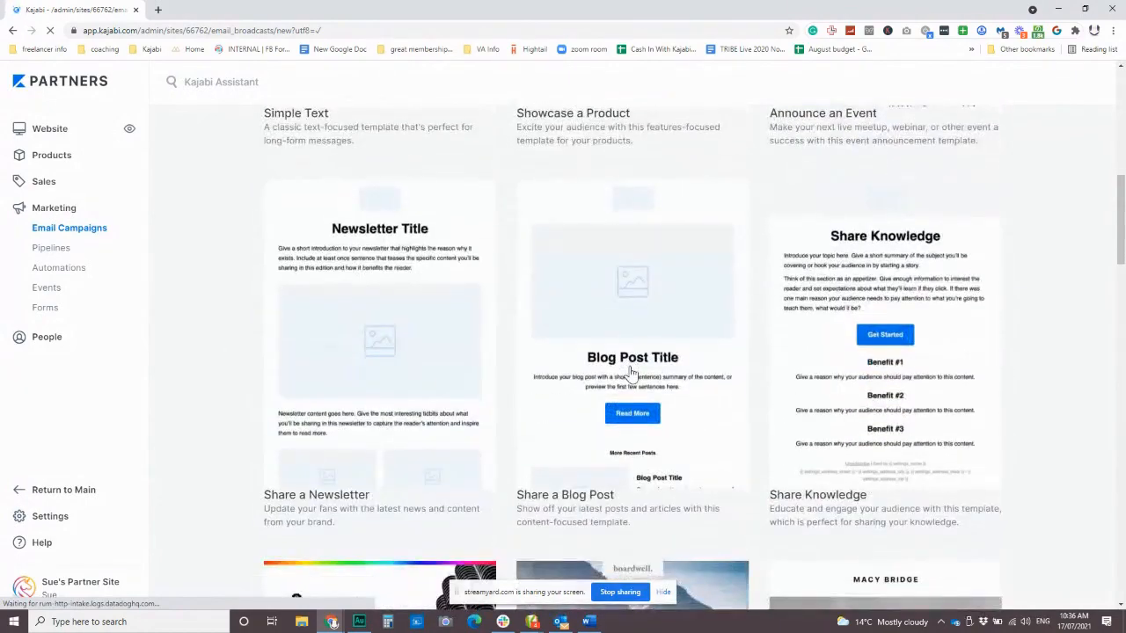
scroll(630, 373, "up", 5)
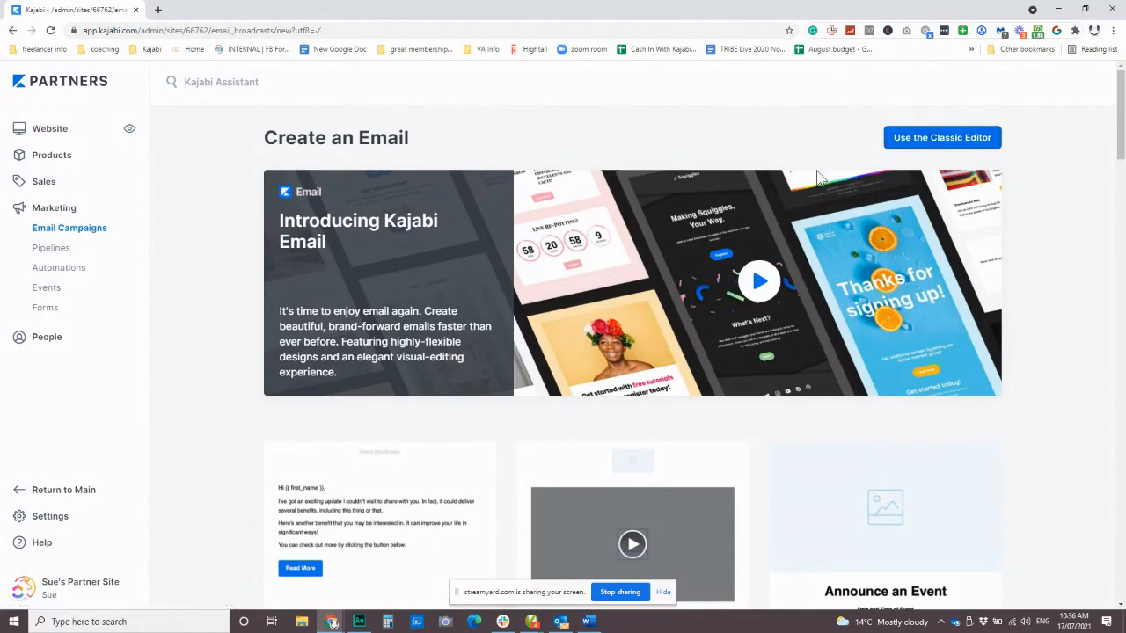
scroll(787, 226, "down", 3)
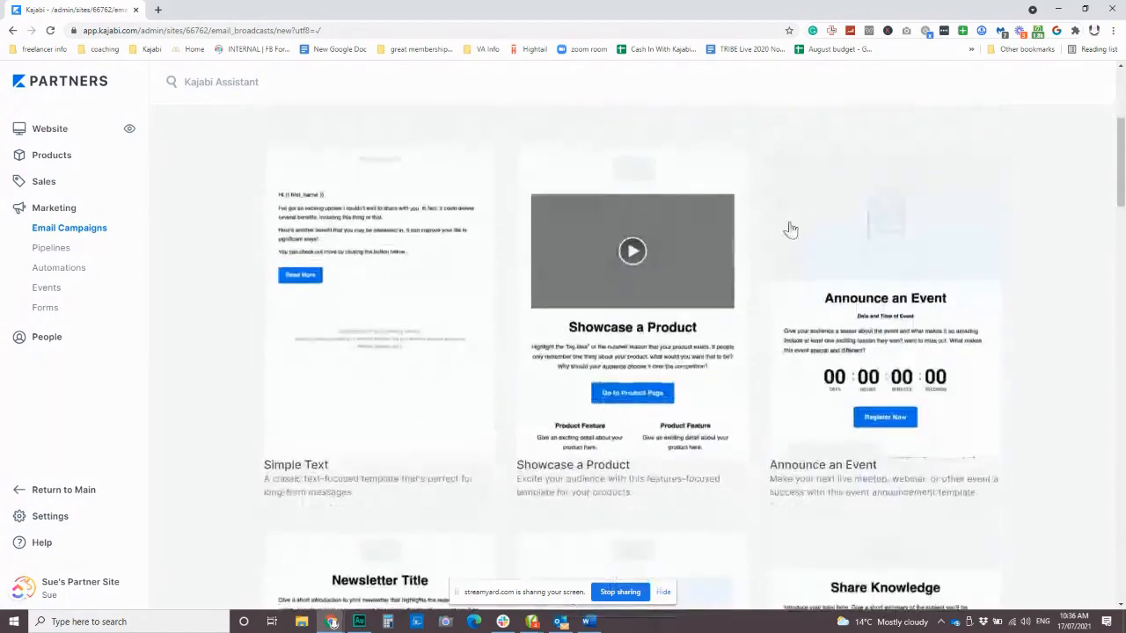
scroll(663, 366, "down", 5)
scroll(663, 366, "down", 3)
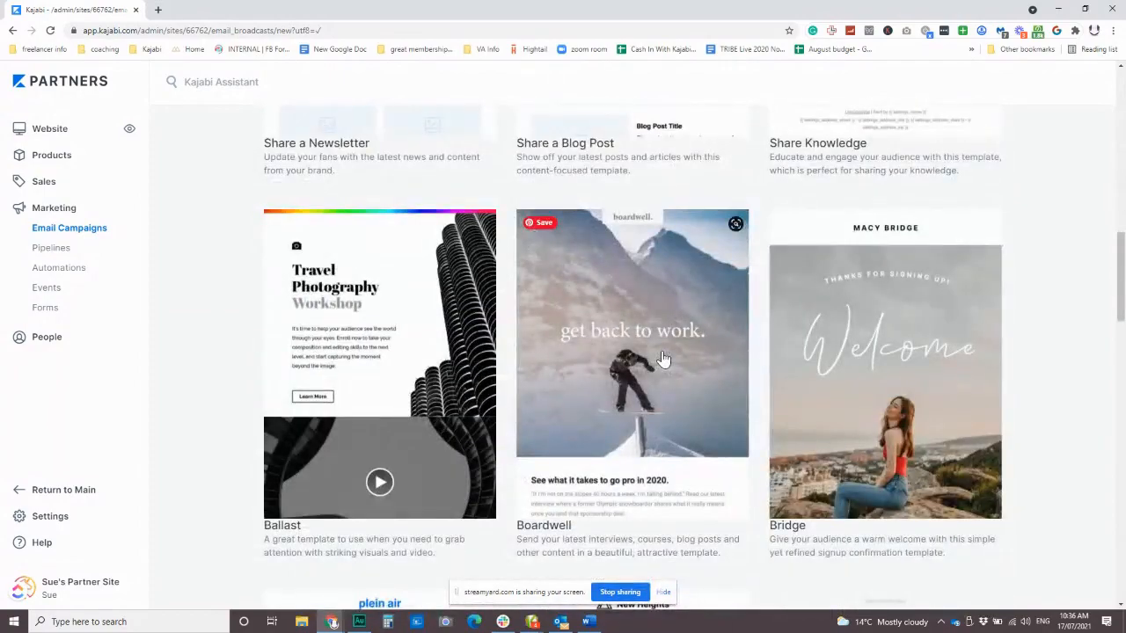
scroll(665, 360, "down", 3)
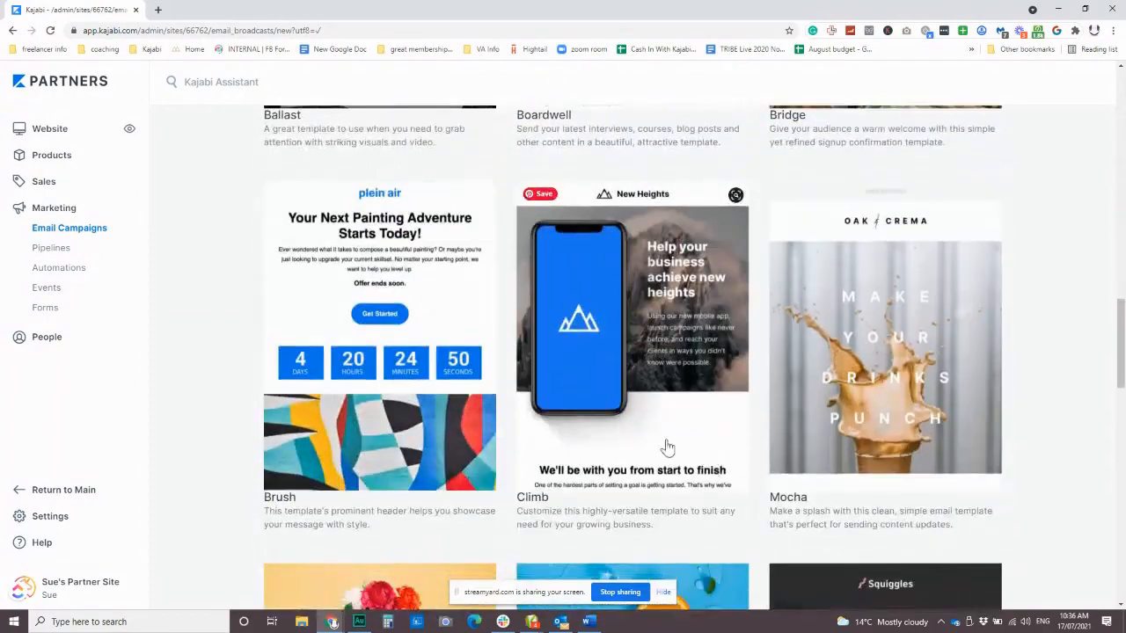
scroll(666, 444, "up", 7)
scroll(637, 431, "up", 3)
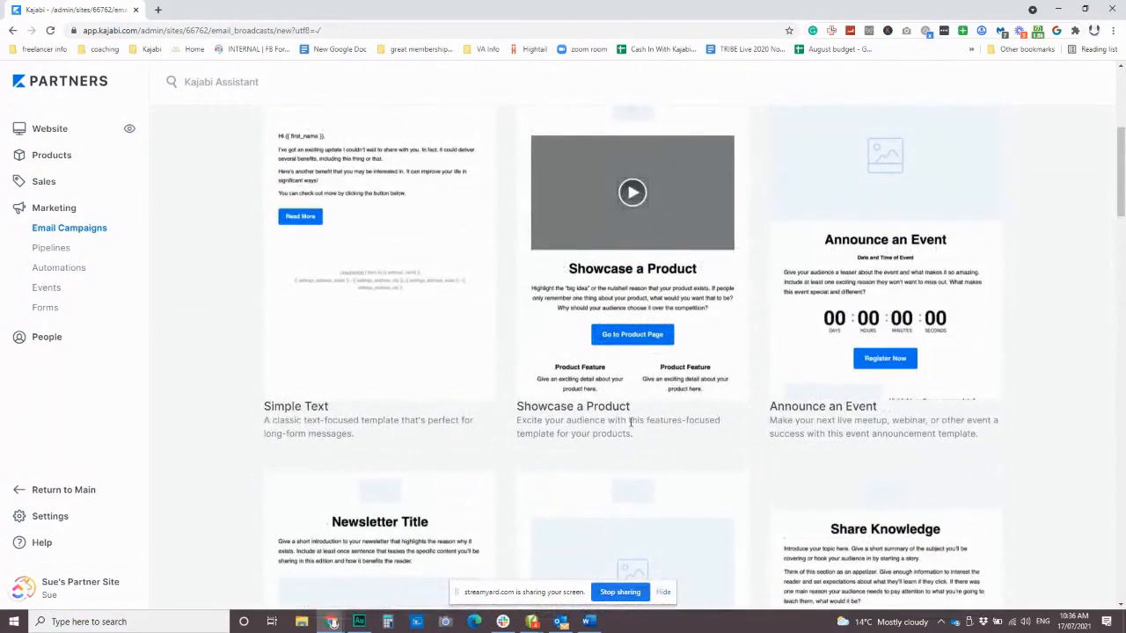
scroll(668, 388, "up", 4)
scroll(670, 388, "down", 3)
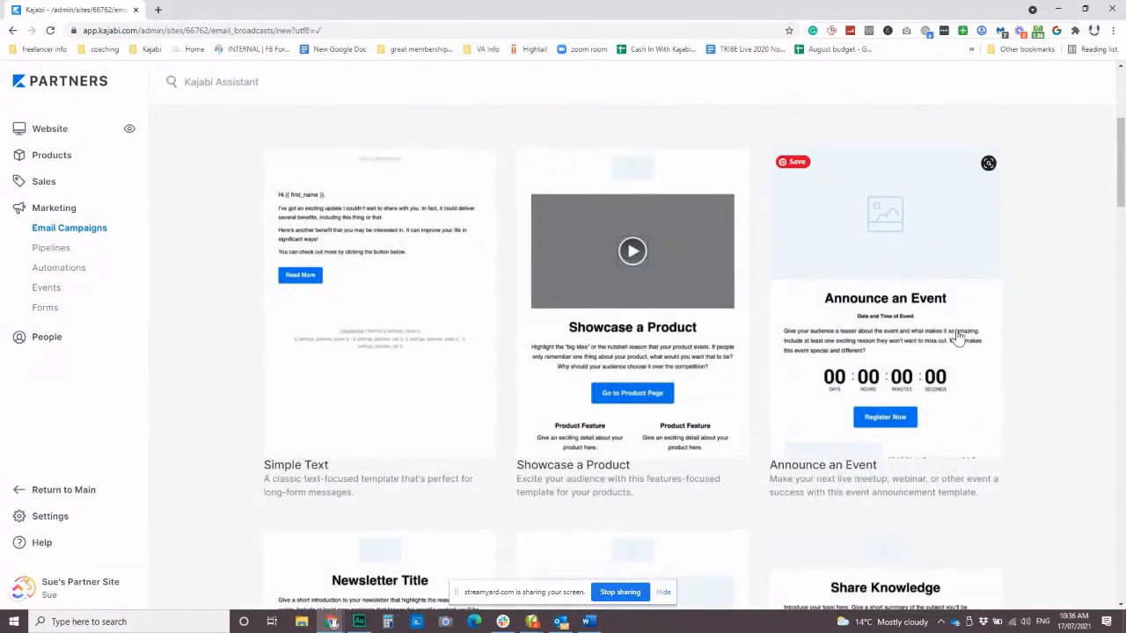
scroll(897, 343, "up", 3)
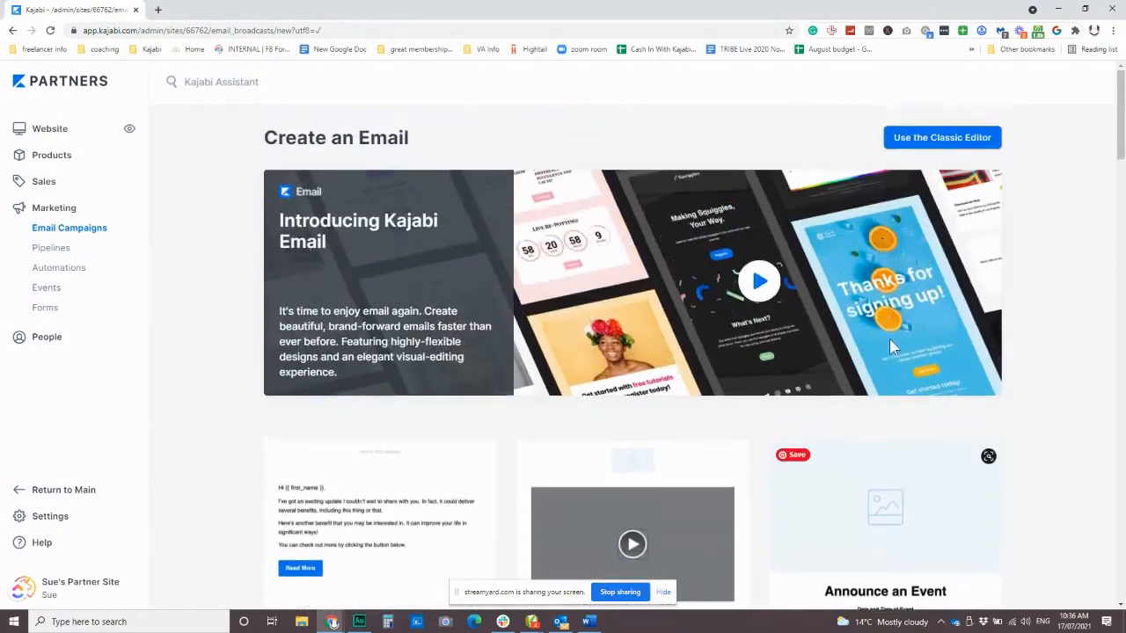
Create the broadcast in the classic email editor with the title "Segment test"
left_click(920, 148)
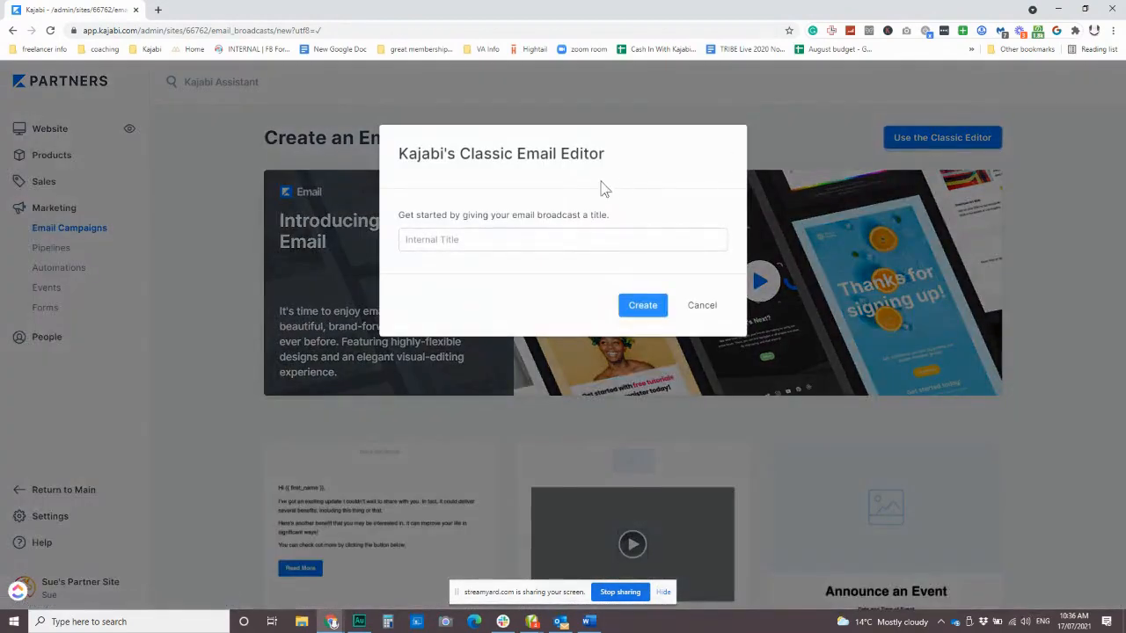
left_click(523, 238)
type("SEgm")
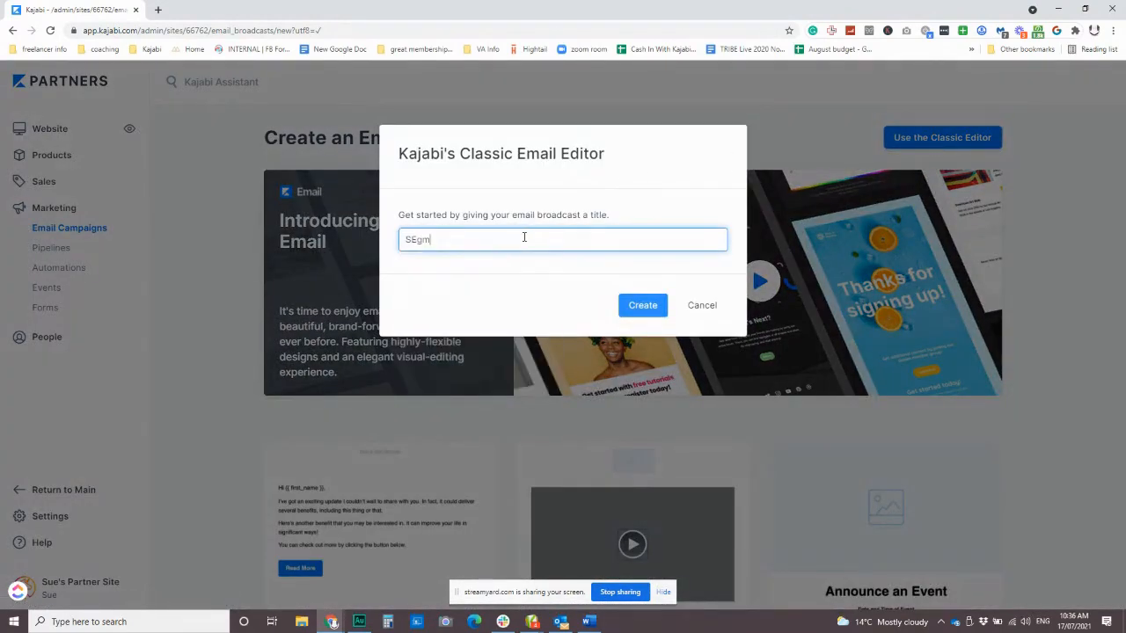
key("BackSpace")
key("BackSpace")
key("BackSpace")
type("em")
key("BackSpace")
type("gment test")
left_click(643, 307)
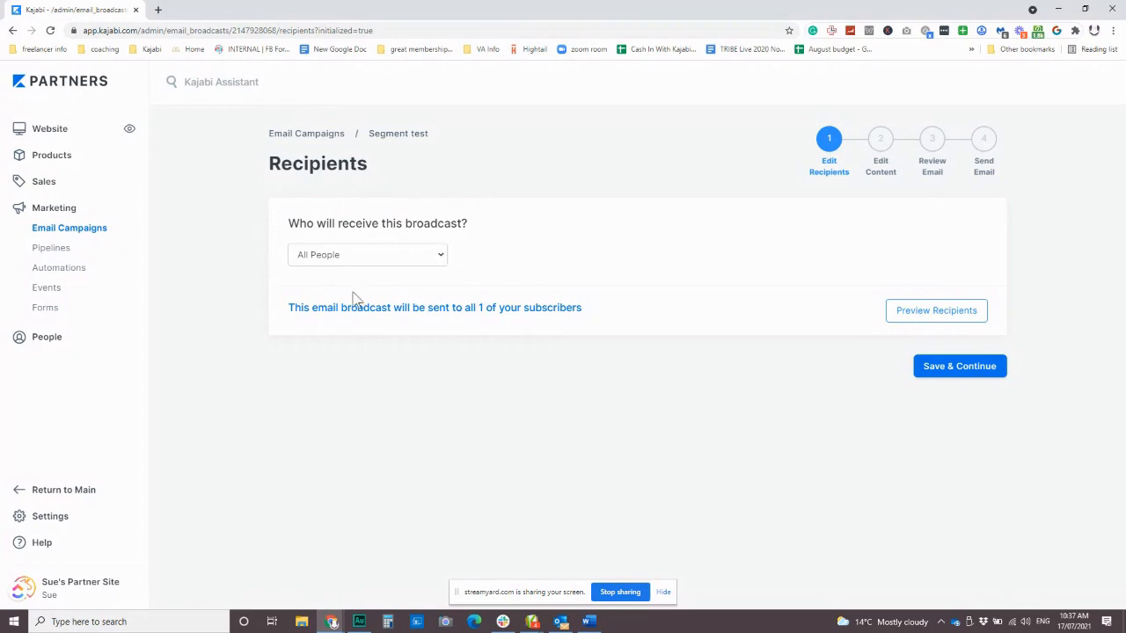
Set the broadcast recipients to the saved Mini Course Members segment
left_click(434, 255)
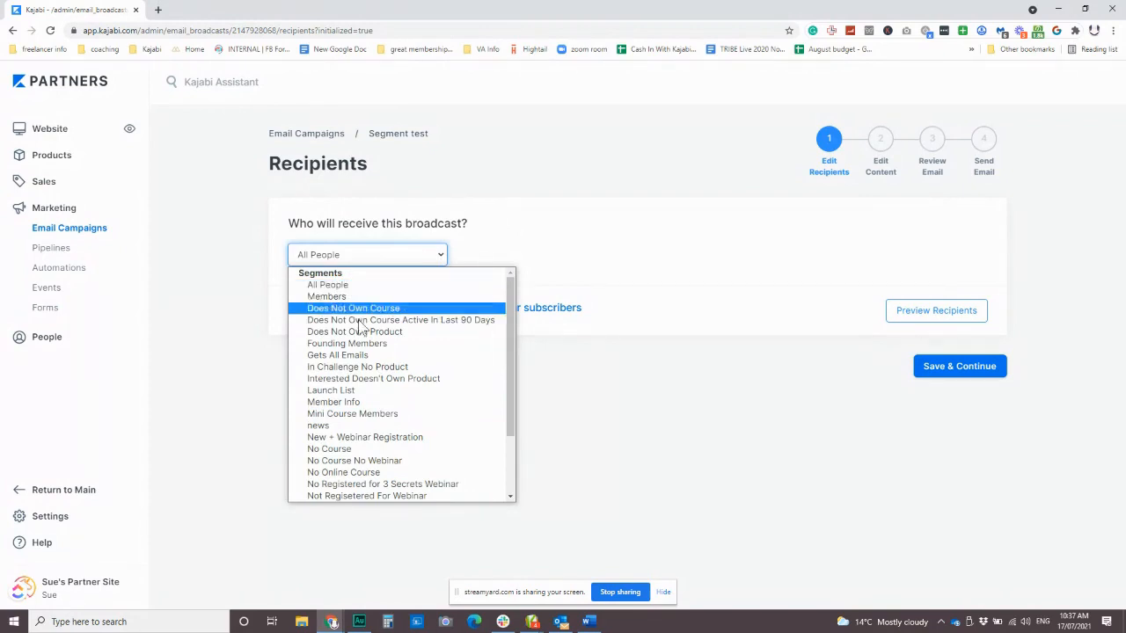
scroll(365, 343, "down", 3)
scroll(406, 466, "up", 3)
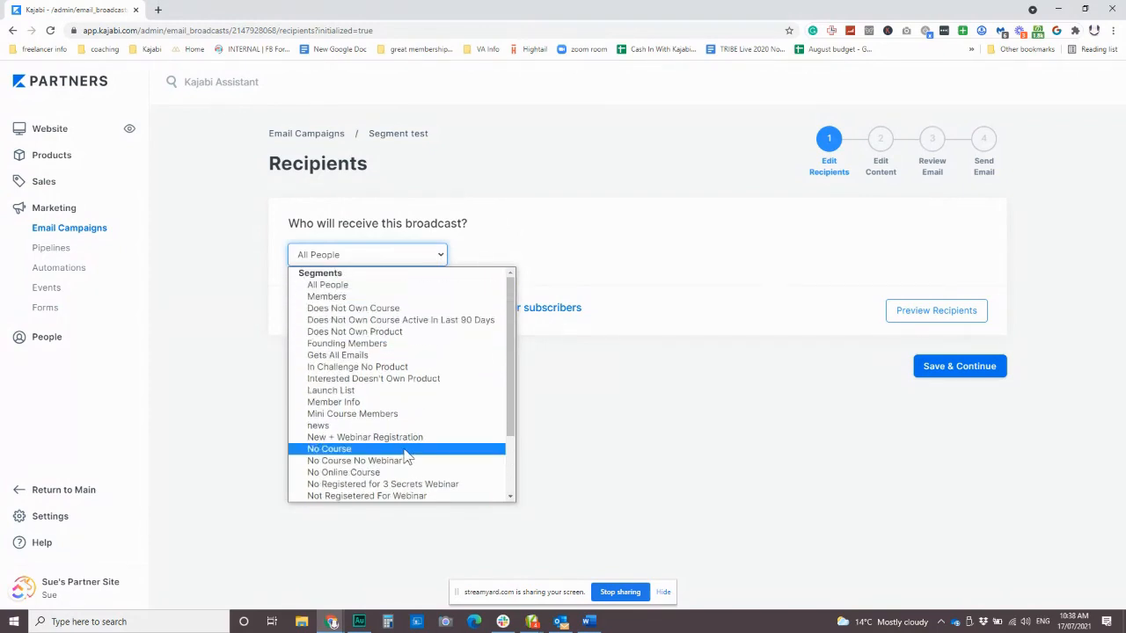
left_click(380, 414)
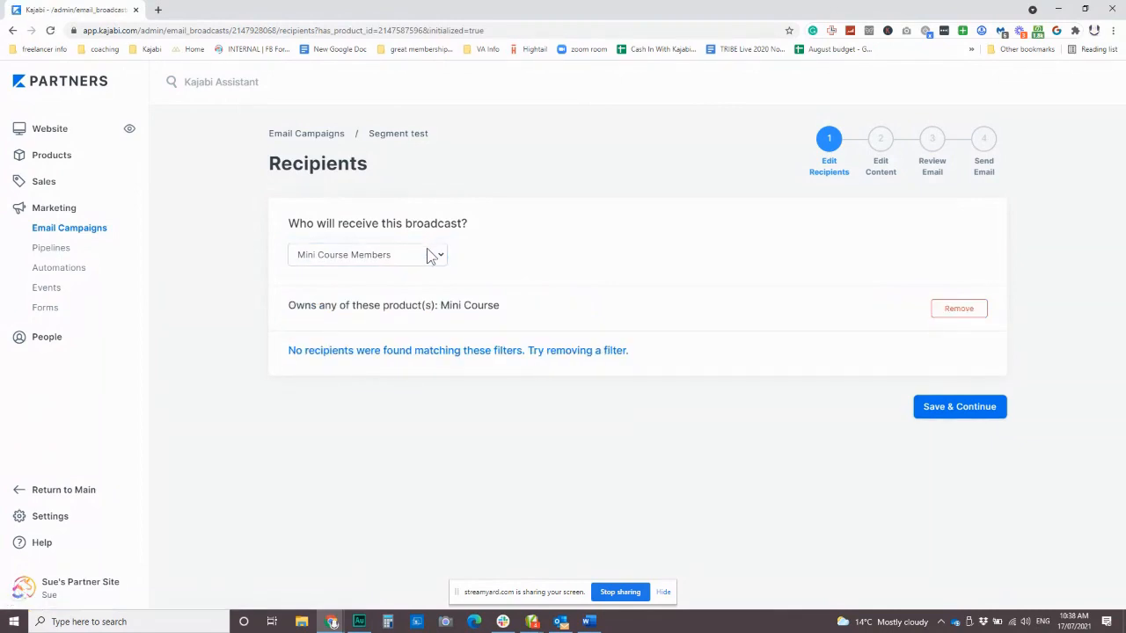
Switch the broadcast recipients to a custom segment and review the available filter conditions
left_click(431, 260)
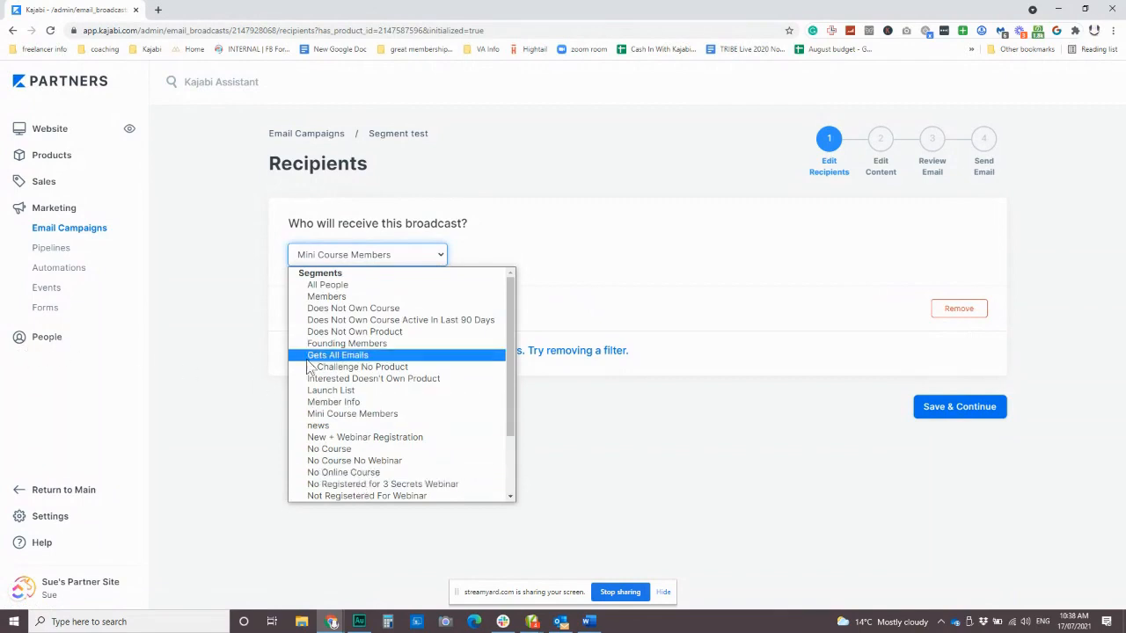
scroll(352, 370, "down", 3)
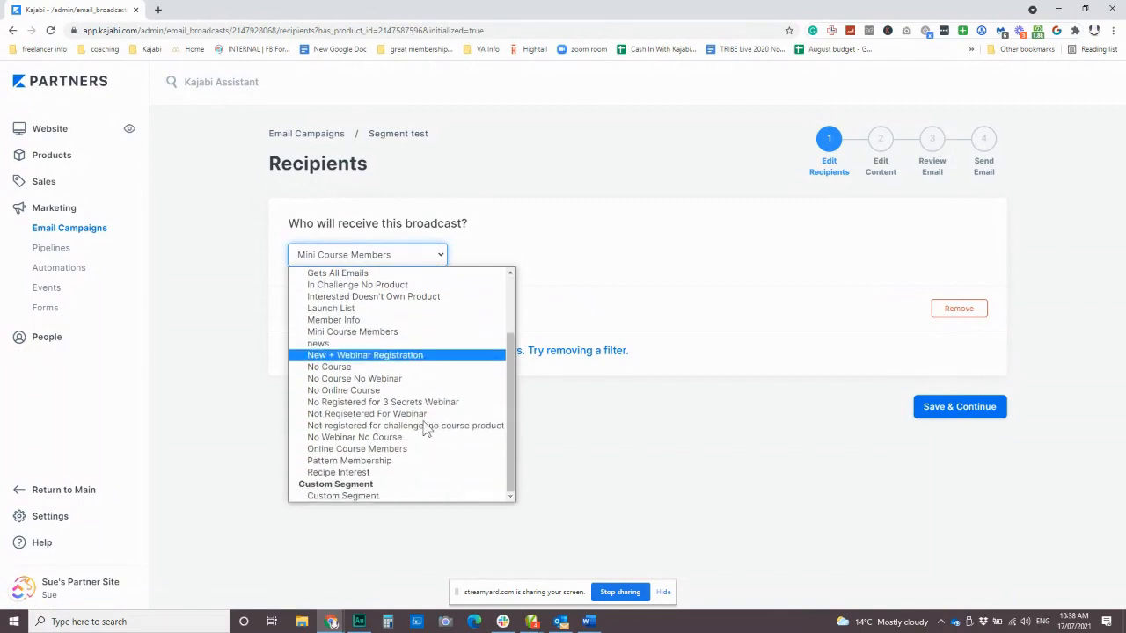
left_click(349, 497)
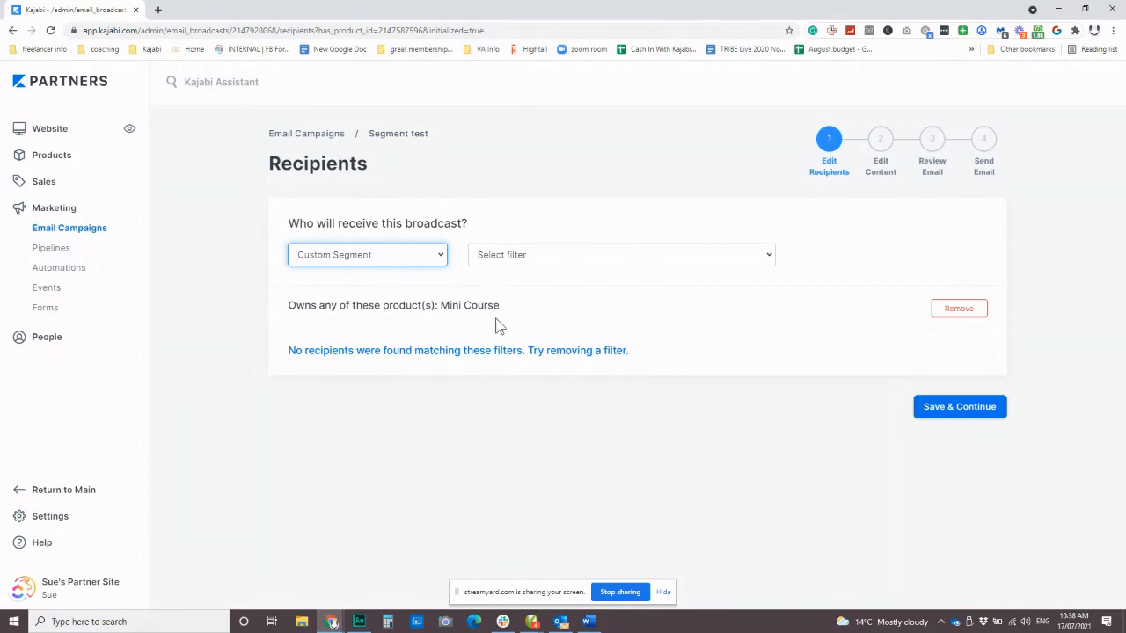
left_click(566, 263)
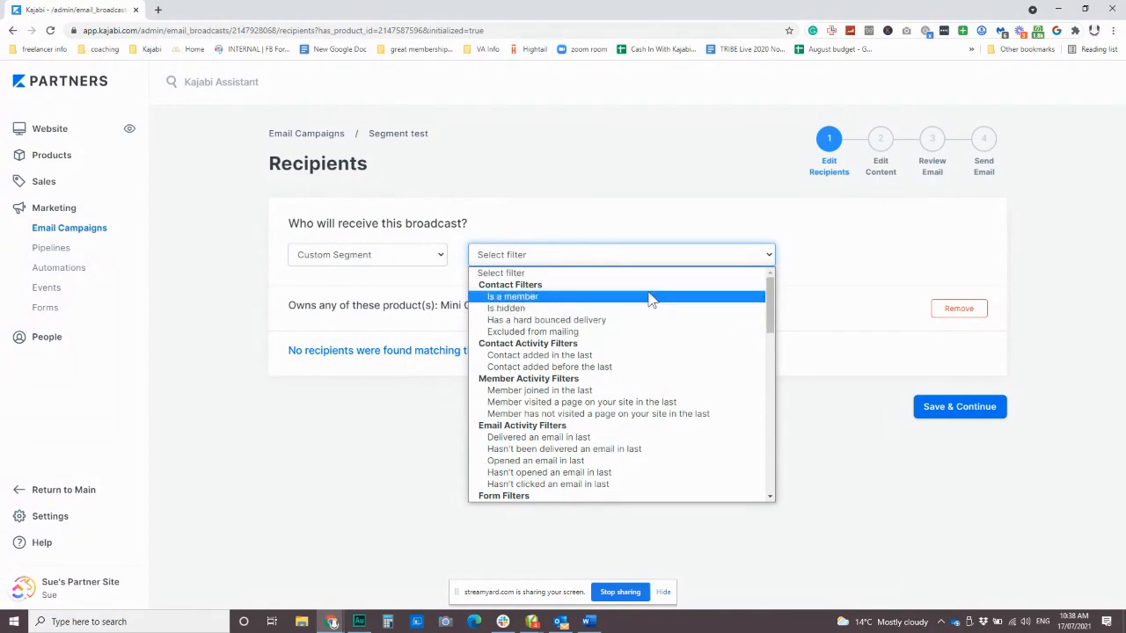
scroll(651, 300, "down", 3)
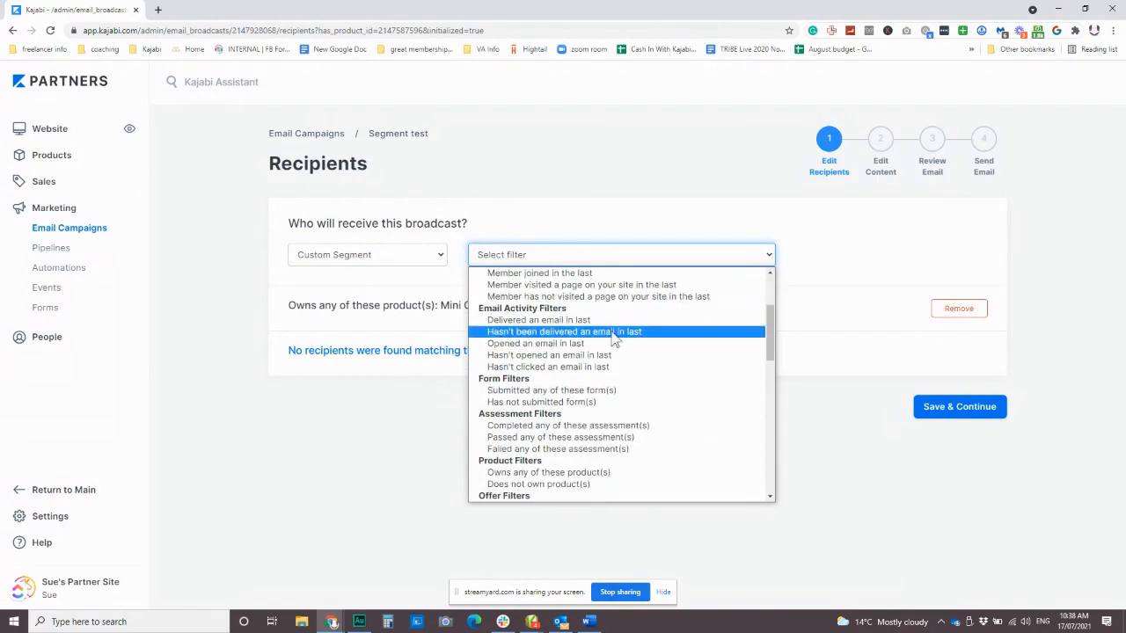
scroll(613, 425, "down", 3)
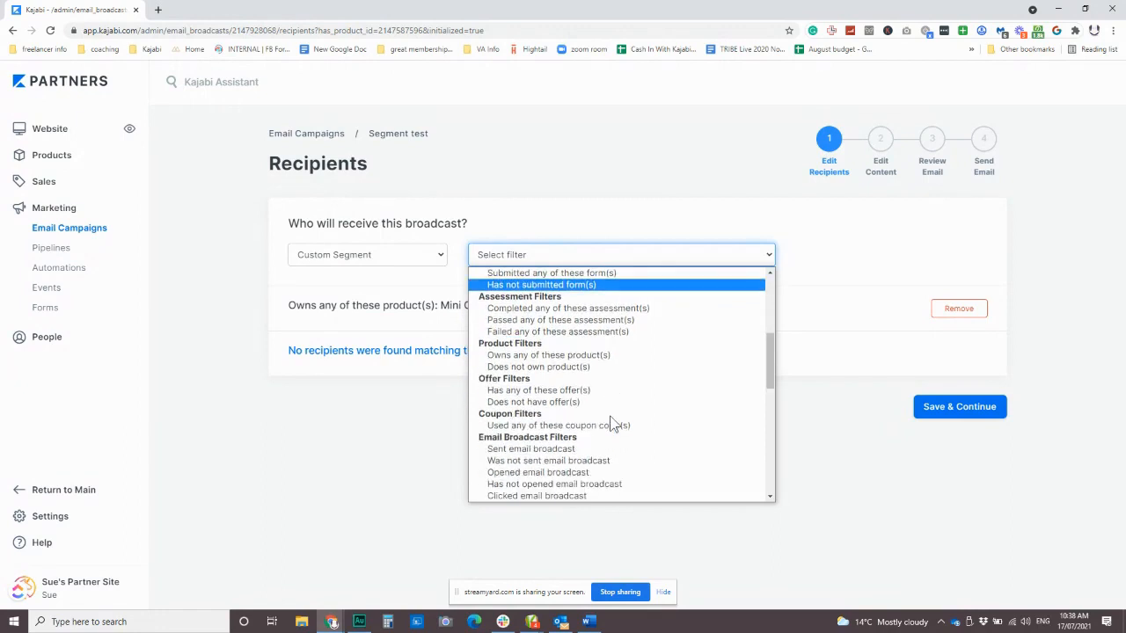
scroll(613, 424, "down", 2)
scroll(613, 425, "up", 5)
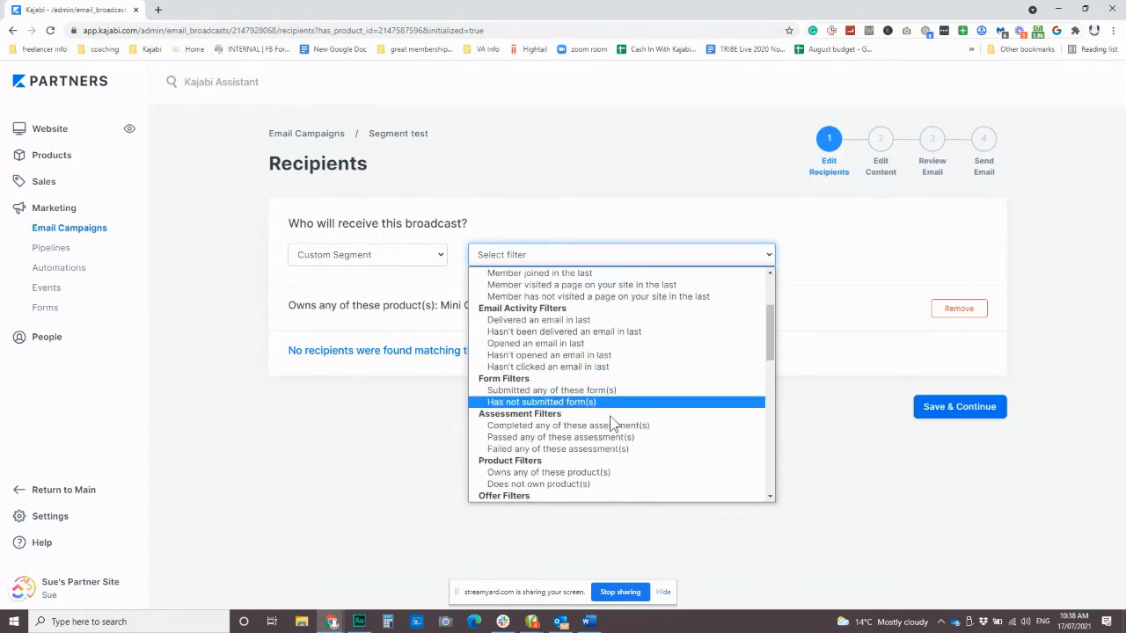
scroll(613, 424, "down", 3)
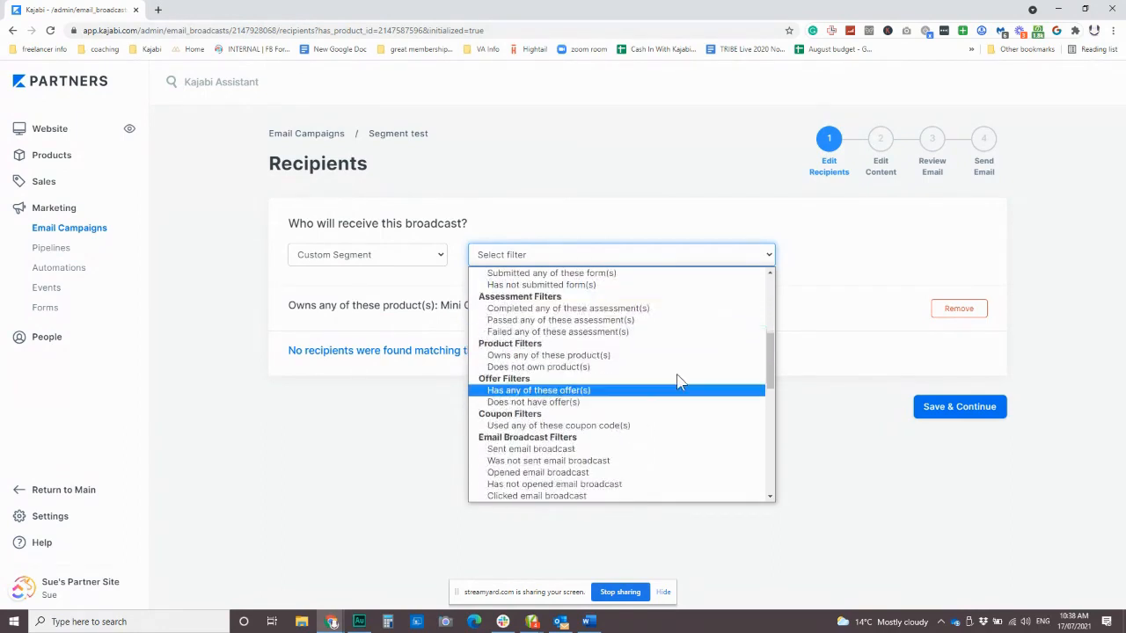
Apply a recipient filter for having completed the Test Questions Module 1 assessment, and remove that filter again
left_click(586, 310)
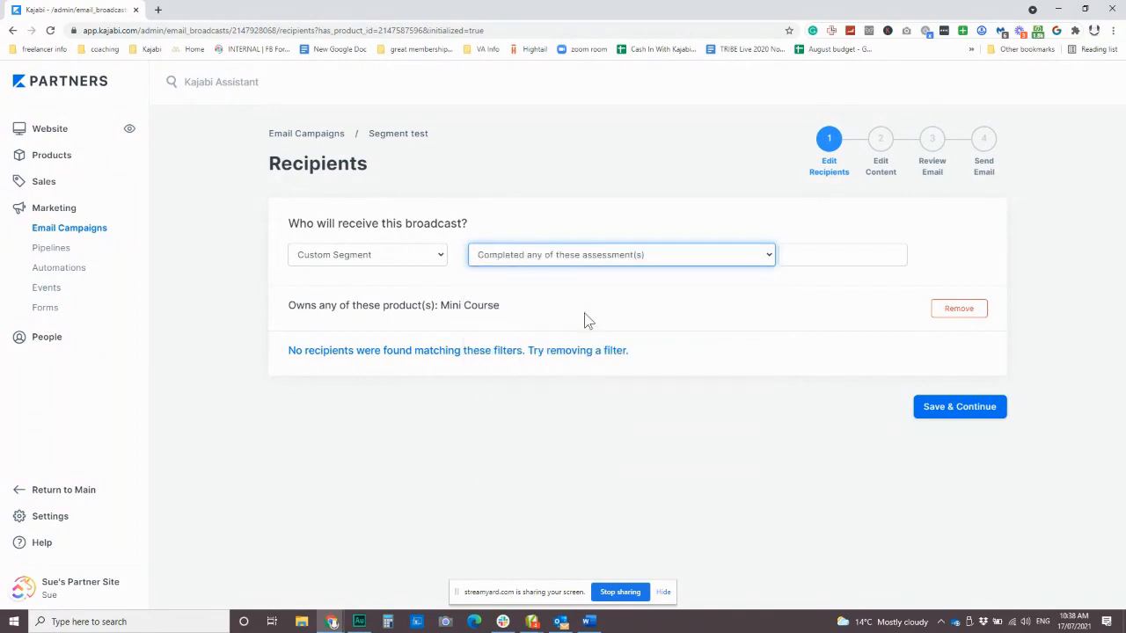
left_click(823, 258)
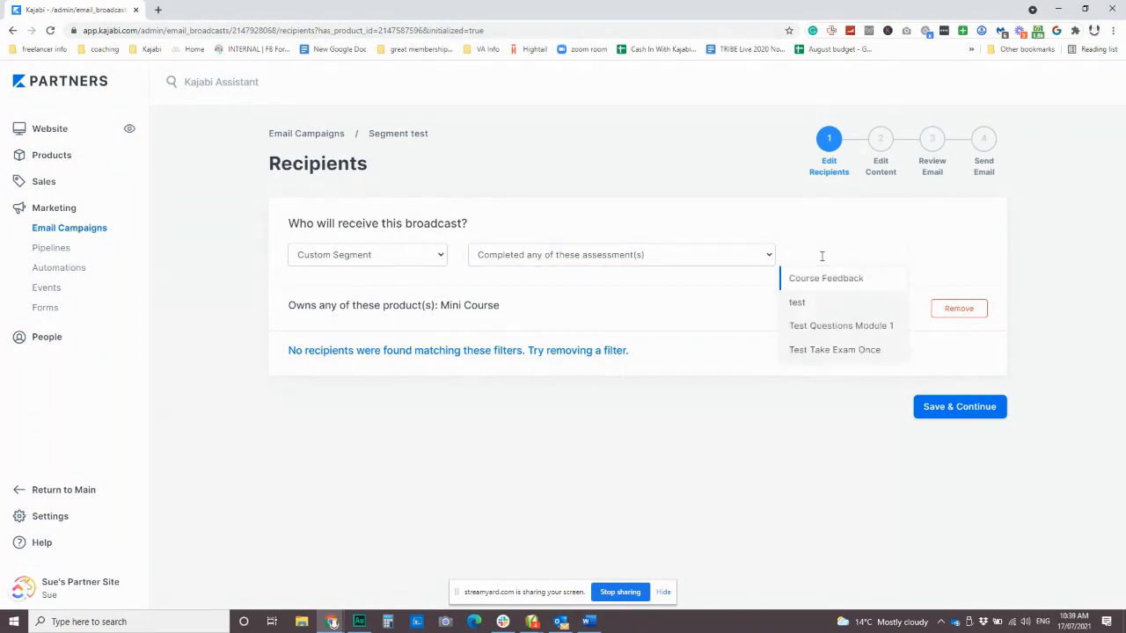
left_click(827, 325)
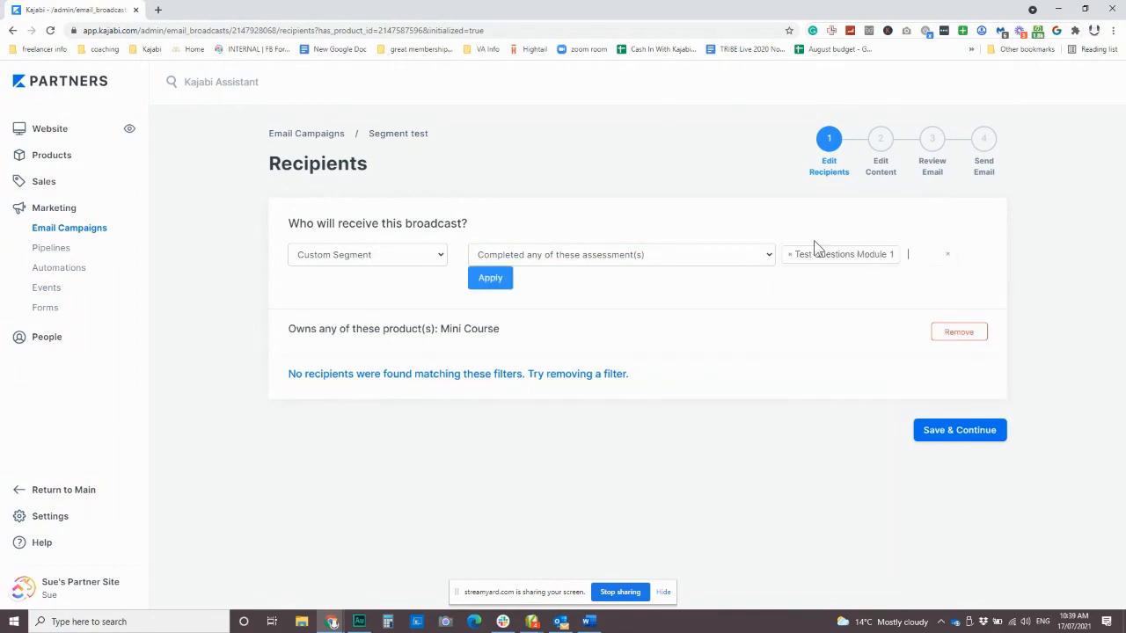
left_click(489, 278)
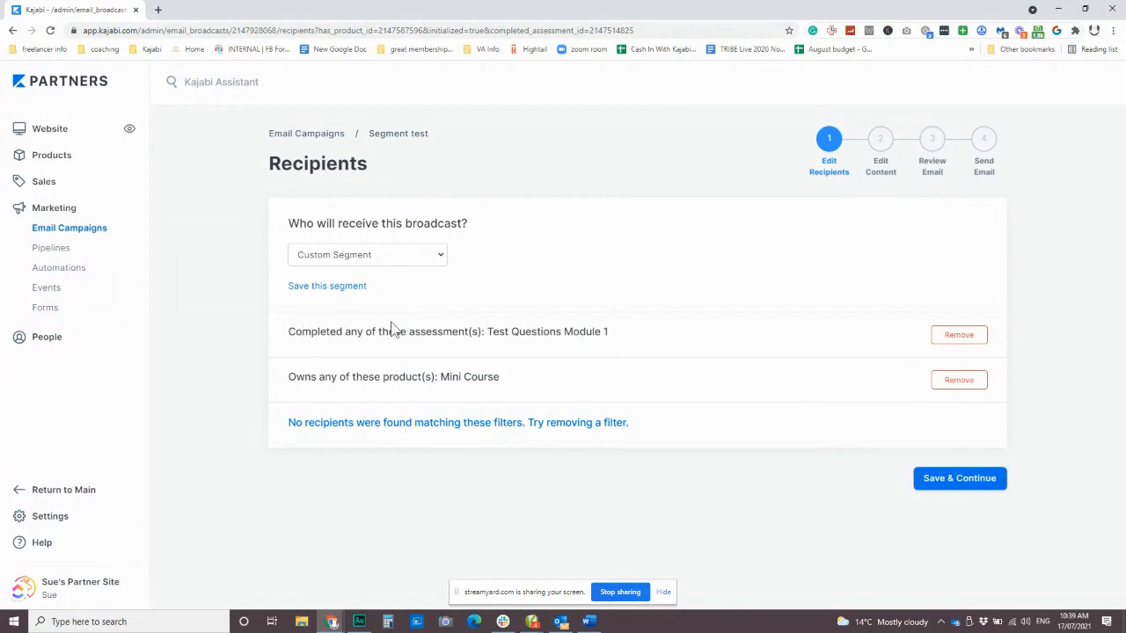
left_click(959, 336)
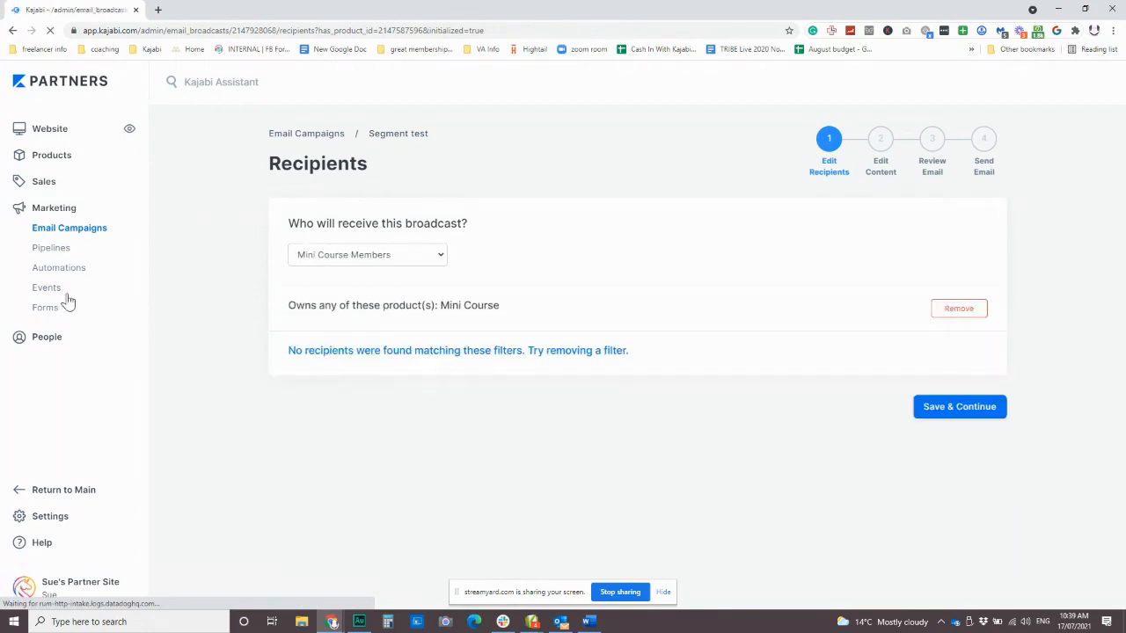
Switch the broadcast recipients to a custom segment and choose the completed-assessments condition to view the assessments it offers
left_click(405, 261)
scroll(372, 460, "down", 5)
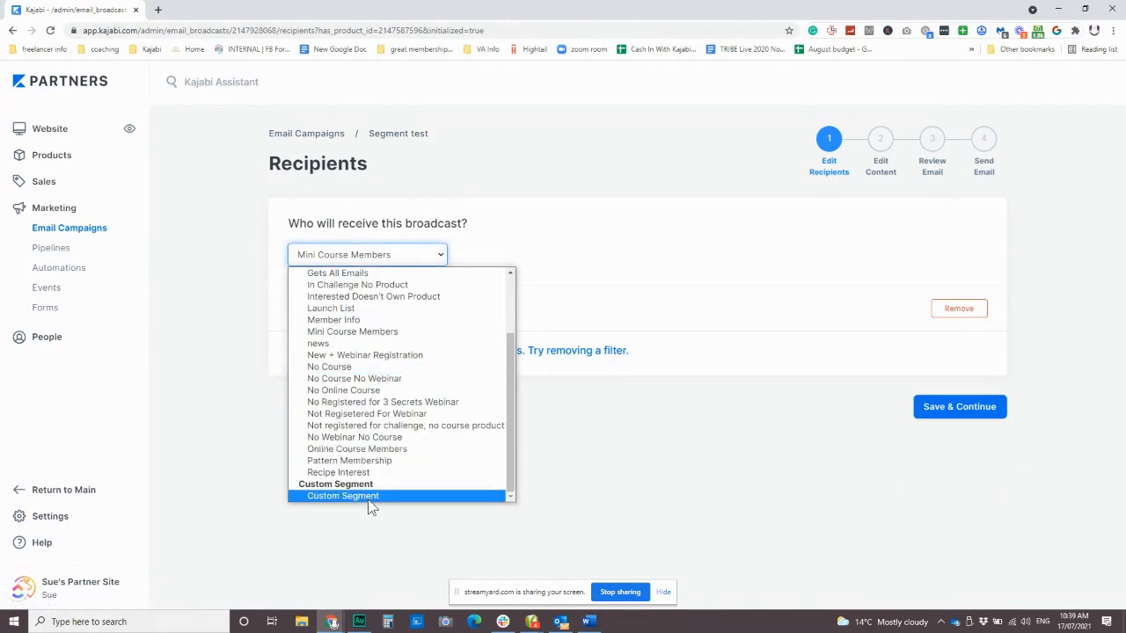
left_click(369, 496)
left_click(638, 256)
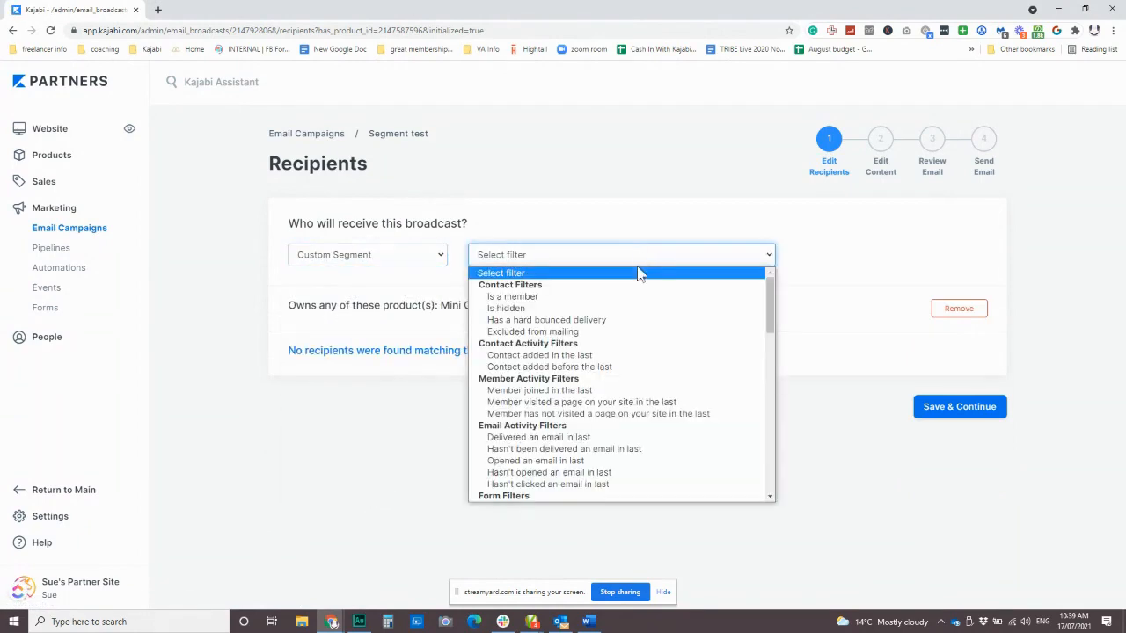
scroll(535, 446, "down", 10)
scroll(603, 446, "up", 5)
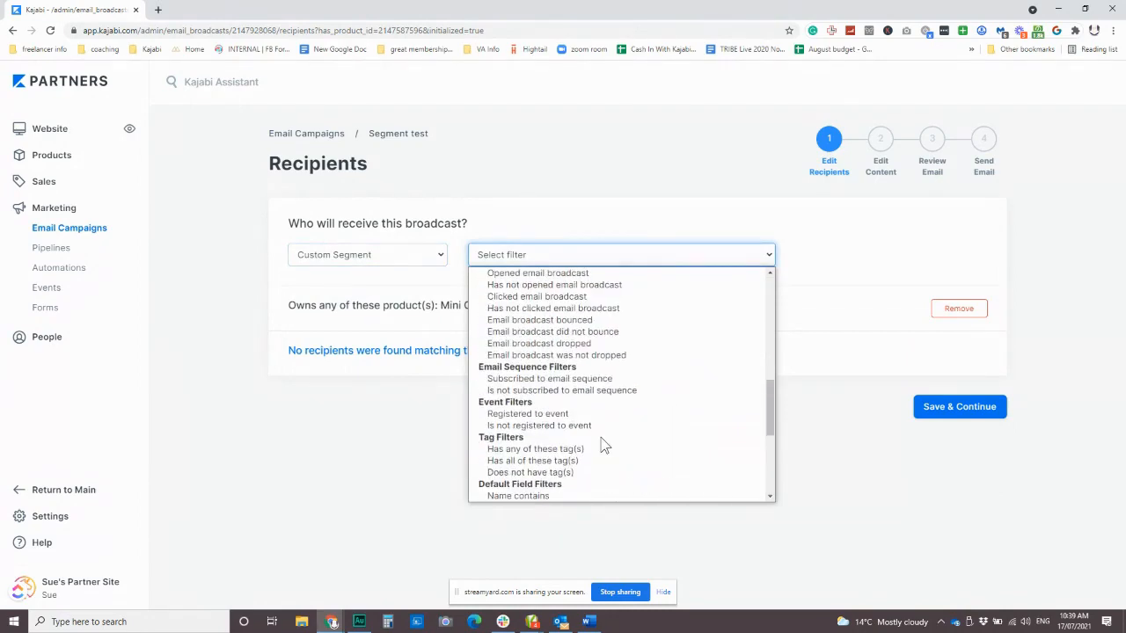
scroll(603, 446, "up", 3)
scroll(603, 445, "down", 2)
scroll(604, 431, "up", 4)
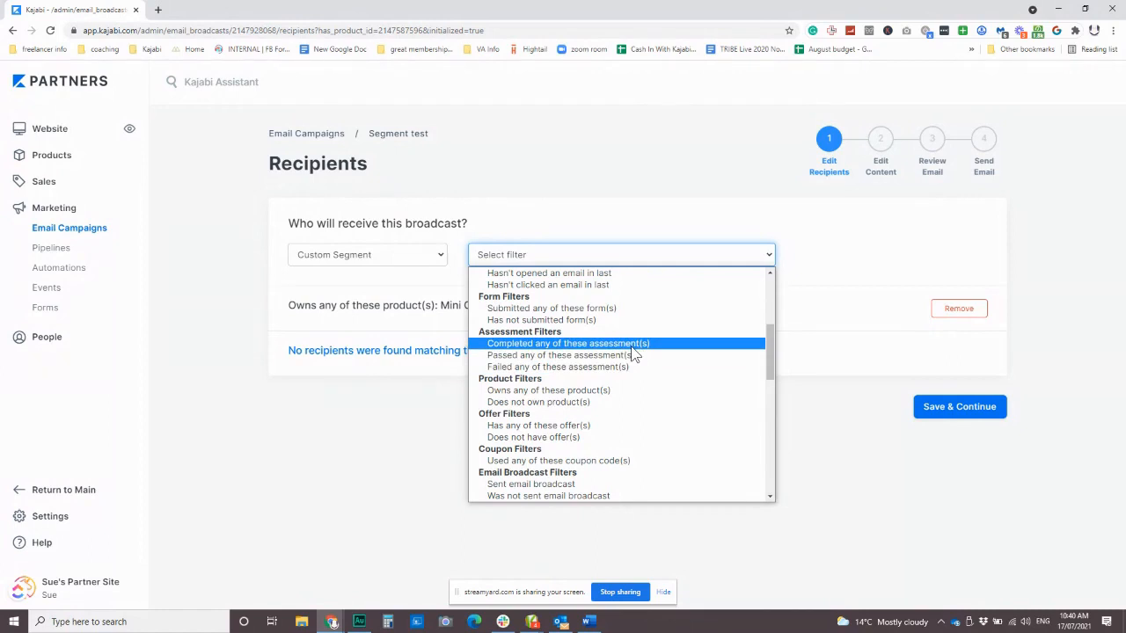
left_click(631, 344)
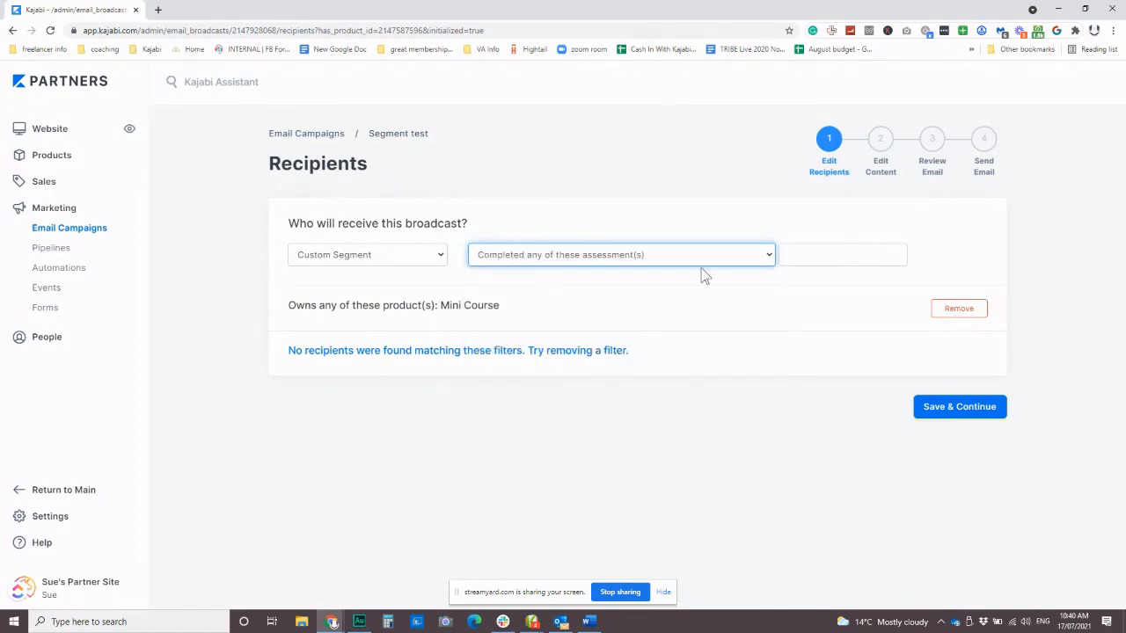
left_click(830, 263)
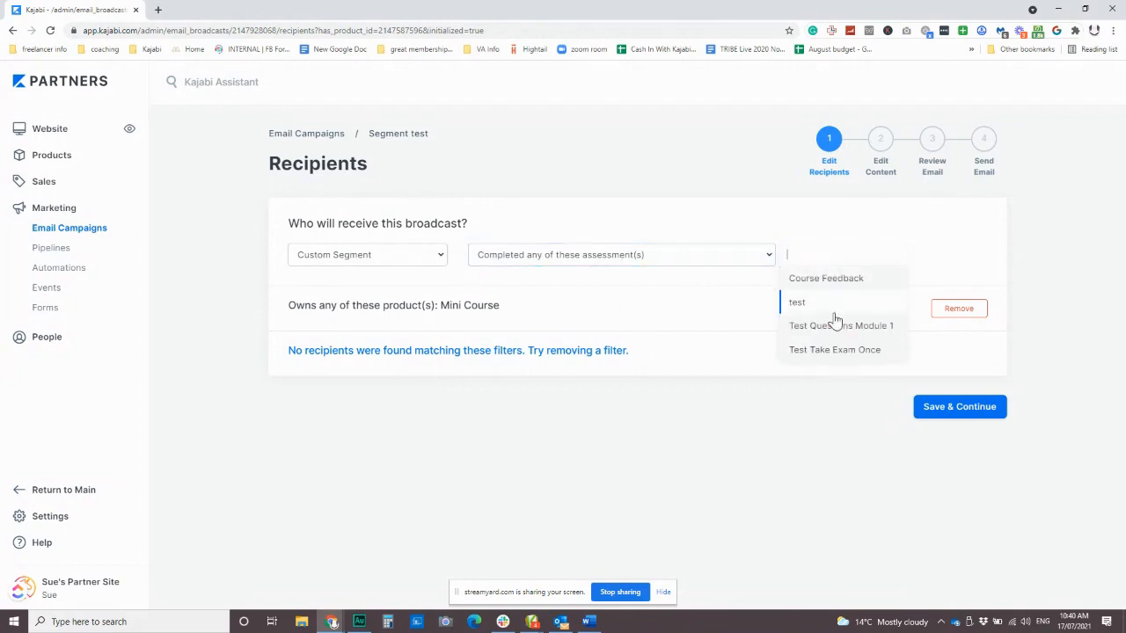
left_click(727, 321)
Change the filter condition to members who have not visited a page on the site in the last 30 days
left_click(701, 262)
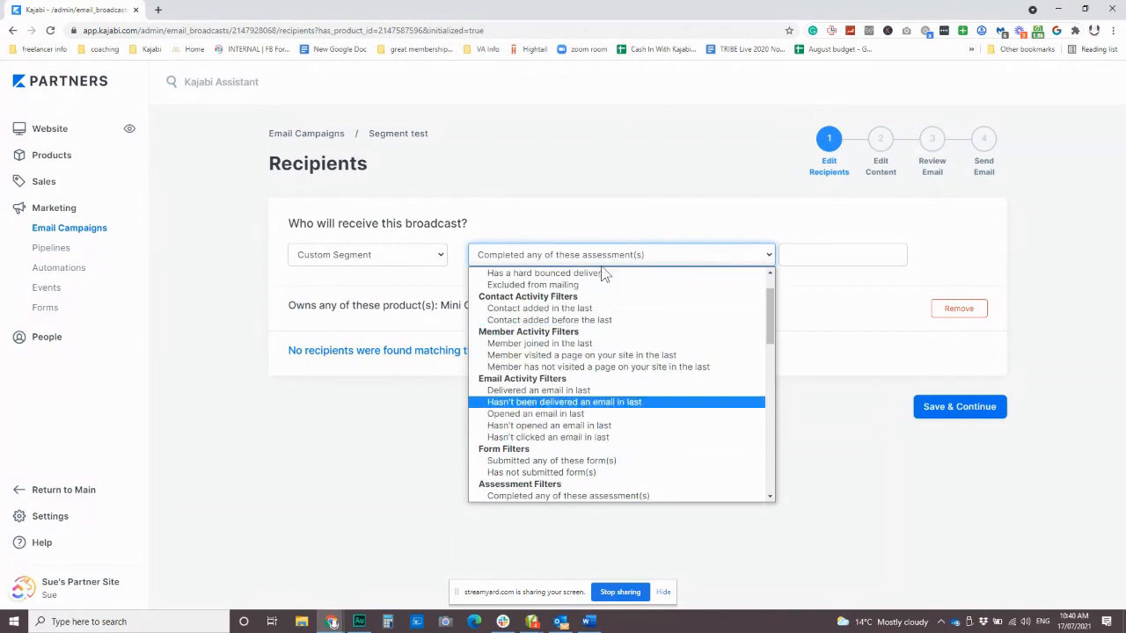
scroll(603, 276, "up", 2)
left_click(459, 279)
left_click(708, 262)
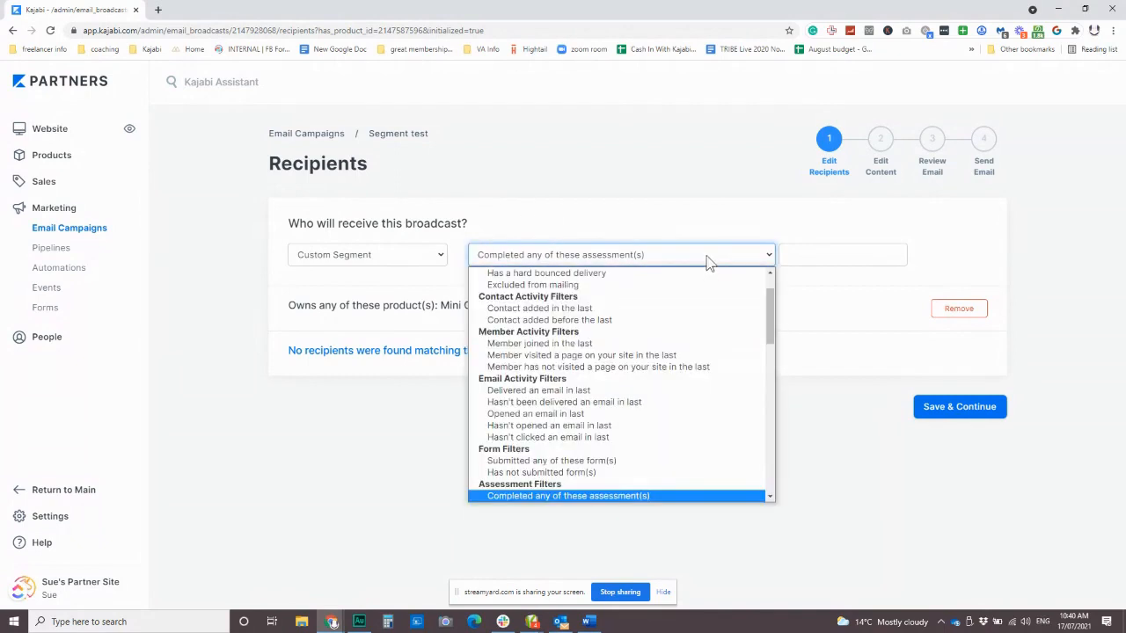
scroll(676, 422, "up", 2)
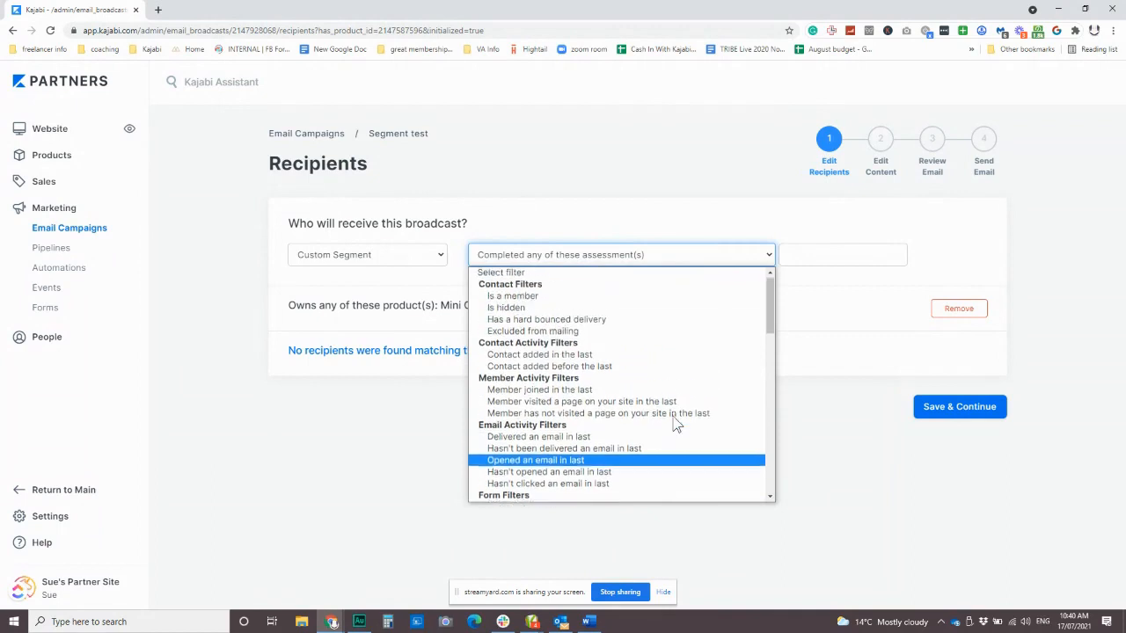
scroll(664, 350, "down", 3)
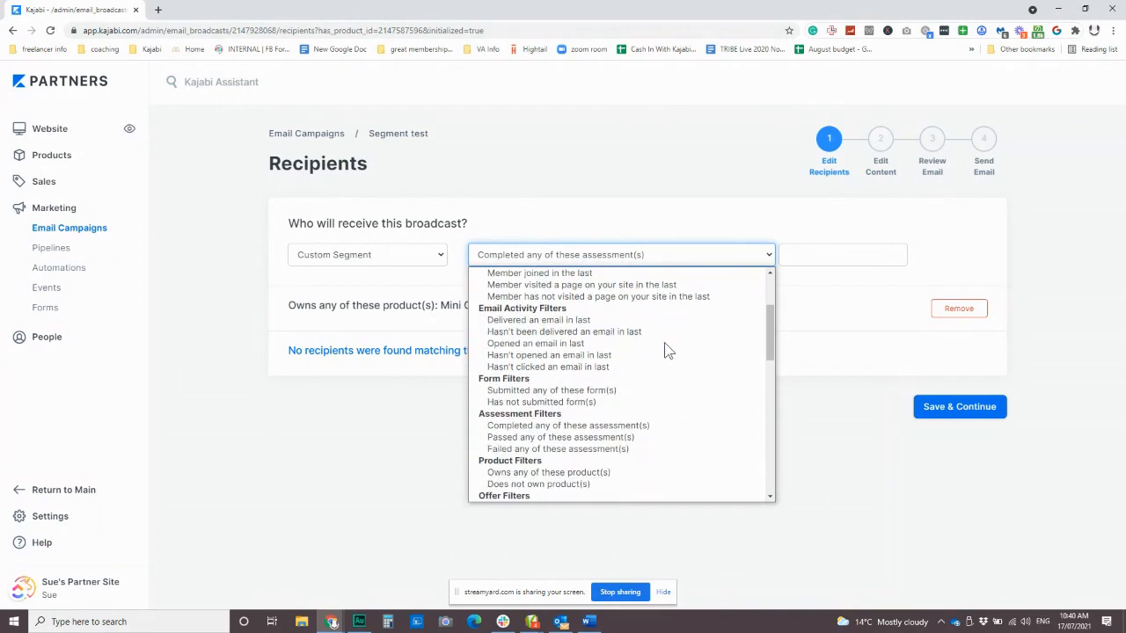
left_click(616, 303)
left_click(831, 260)
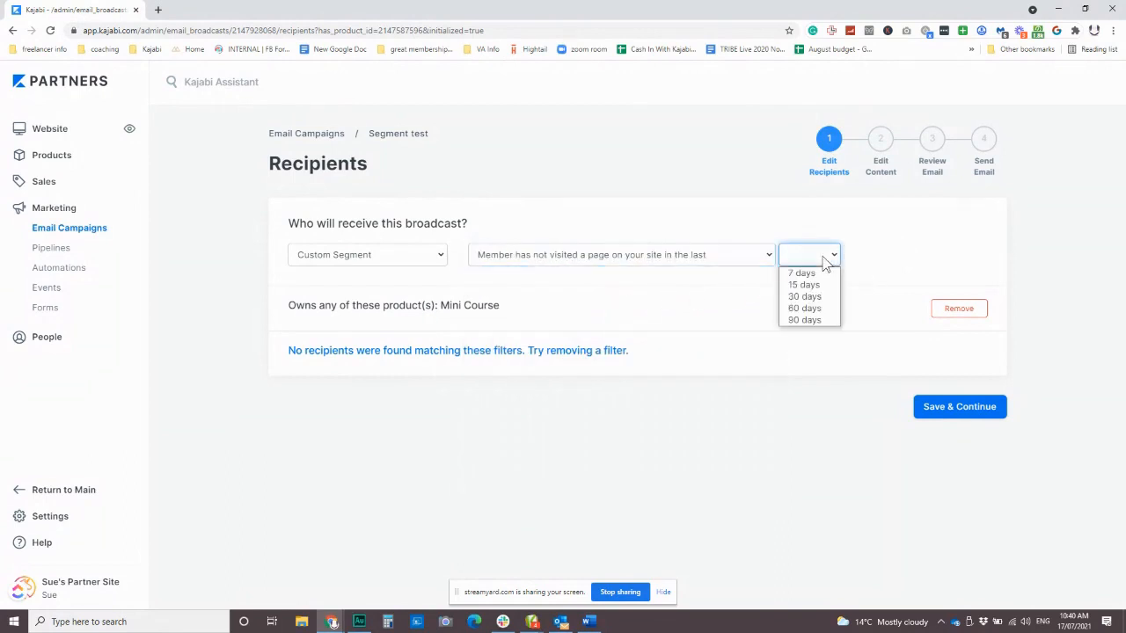
left_click(802, 297)
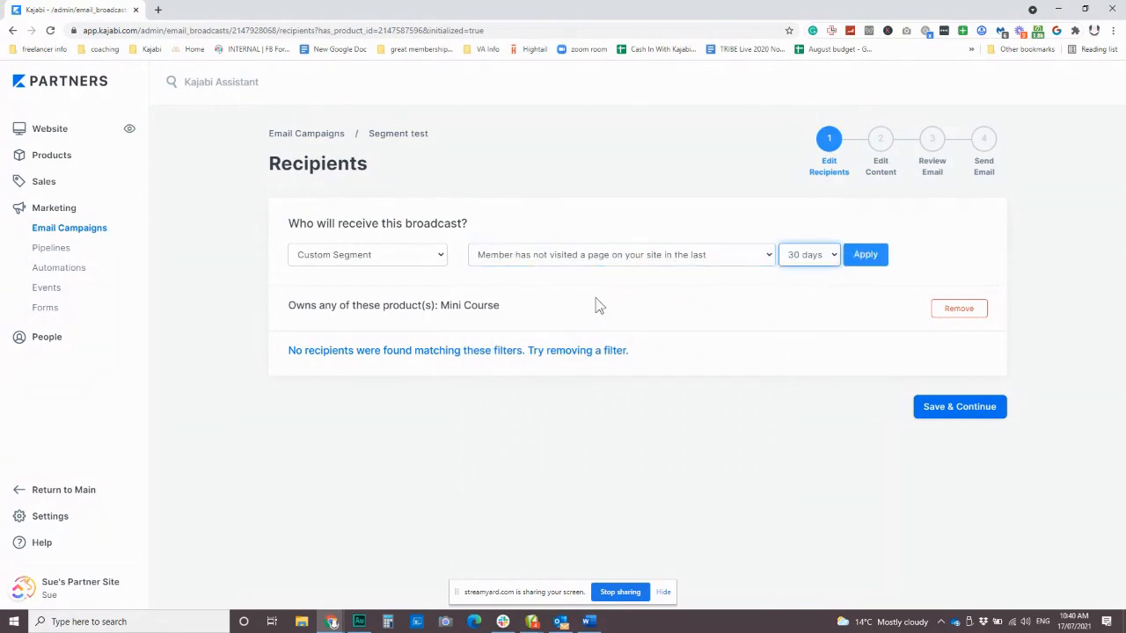
Browse the remaining filter categories and change the condition to contacts not registered to an event
left_click(669, 256)
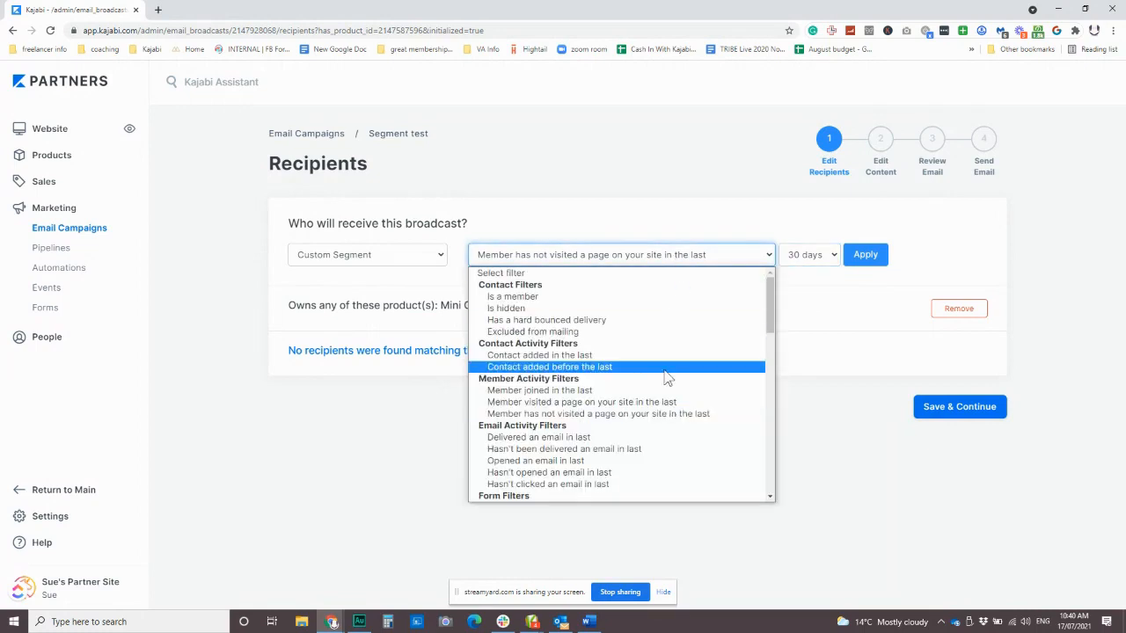
scroll(666, 383, "down", 5)
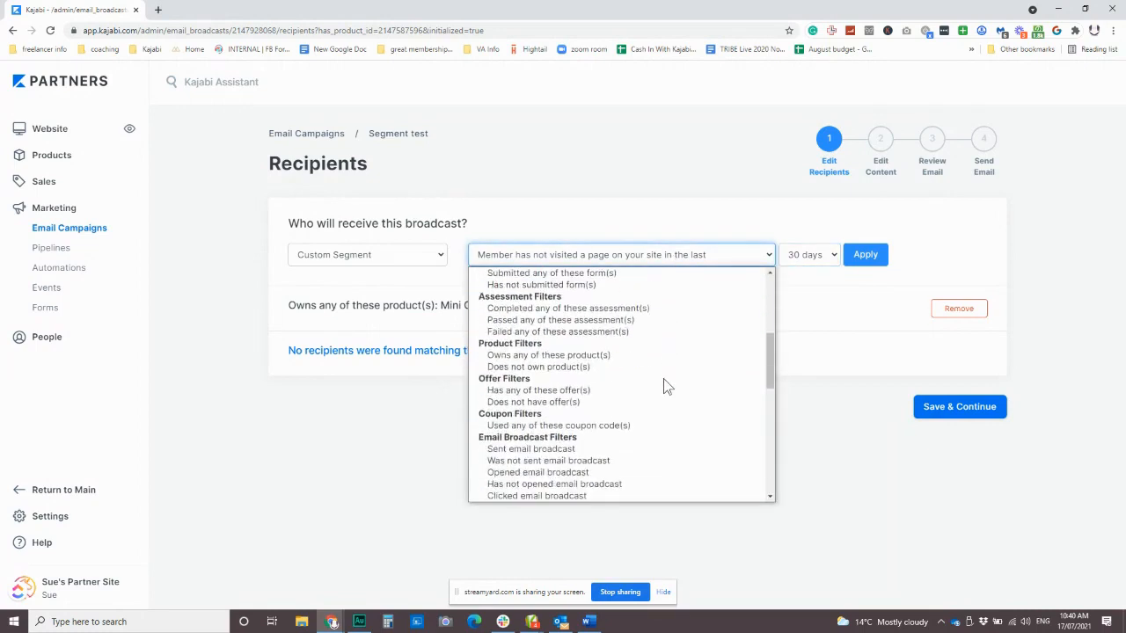
scroll(667, 386, "down", 3)
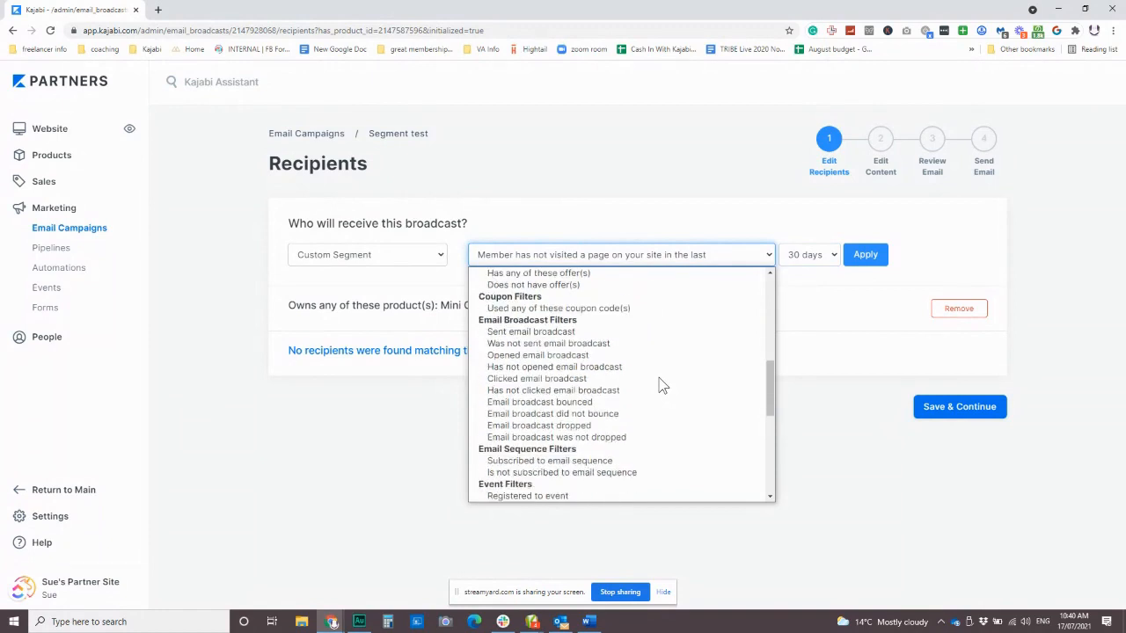
scroll(657, 385, "down", 3)
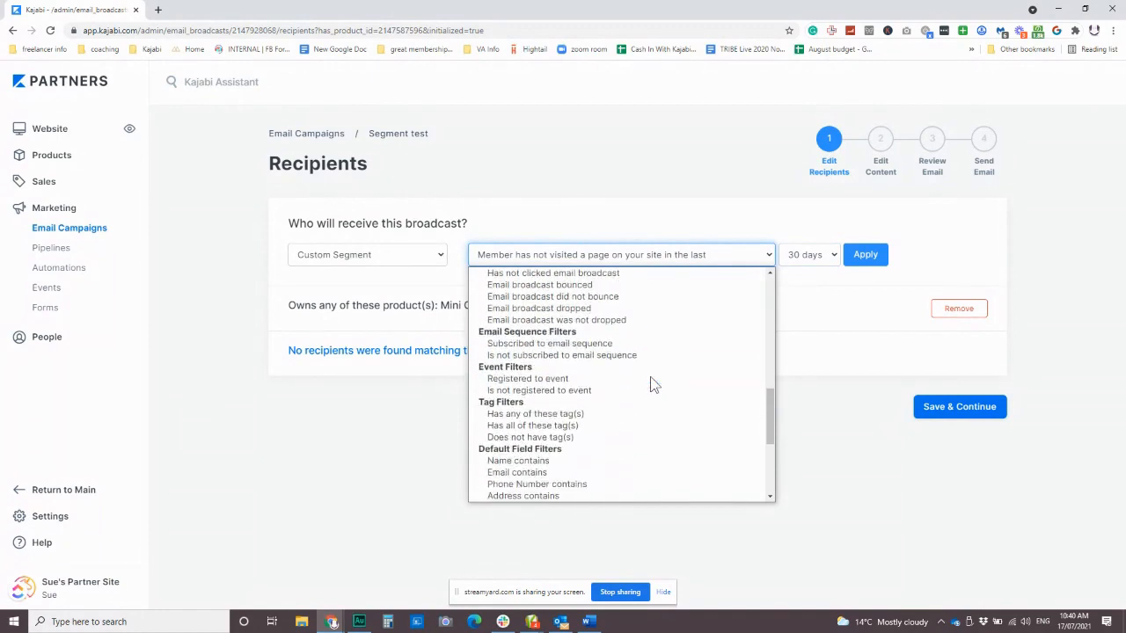
scroll(650, 376, "down", 3)
scroll(650, 376, "up", 3)
left_click(603, 390)
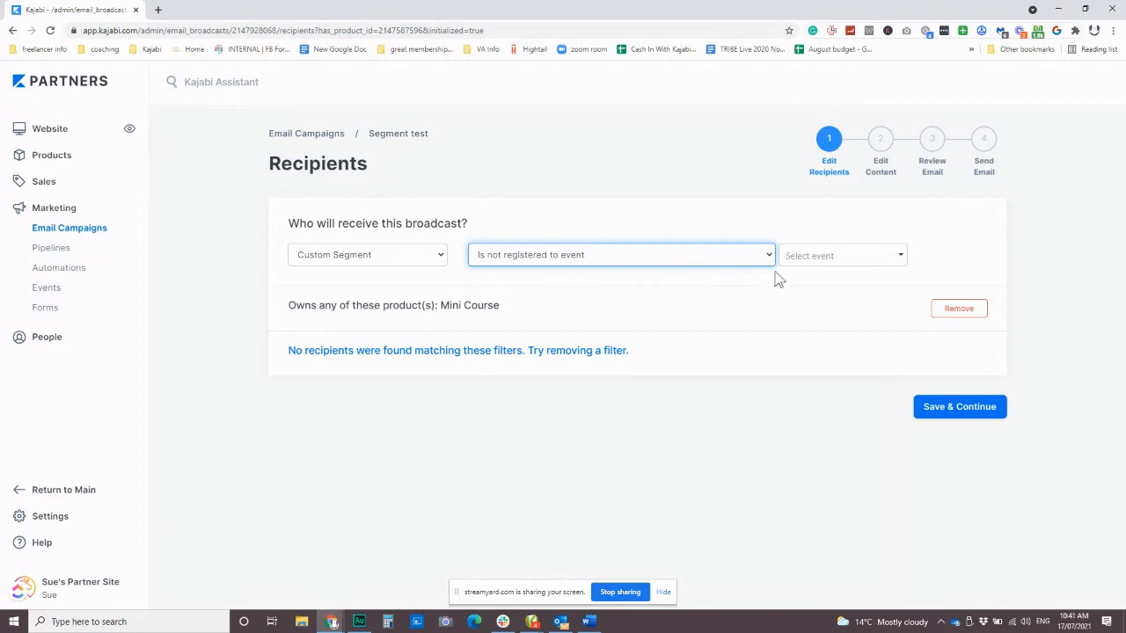
Change the recipient filter condition to contacts who have not submitted forms
left_click(738, 253)
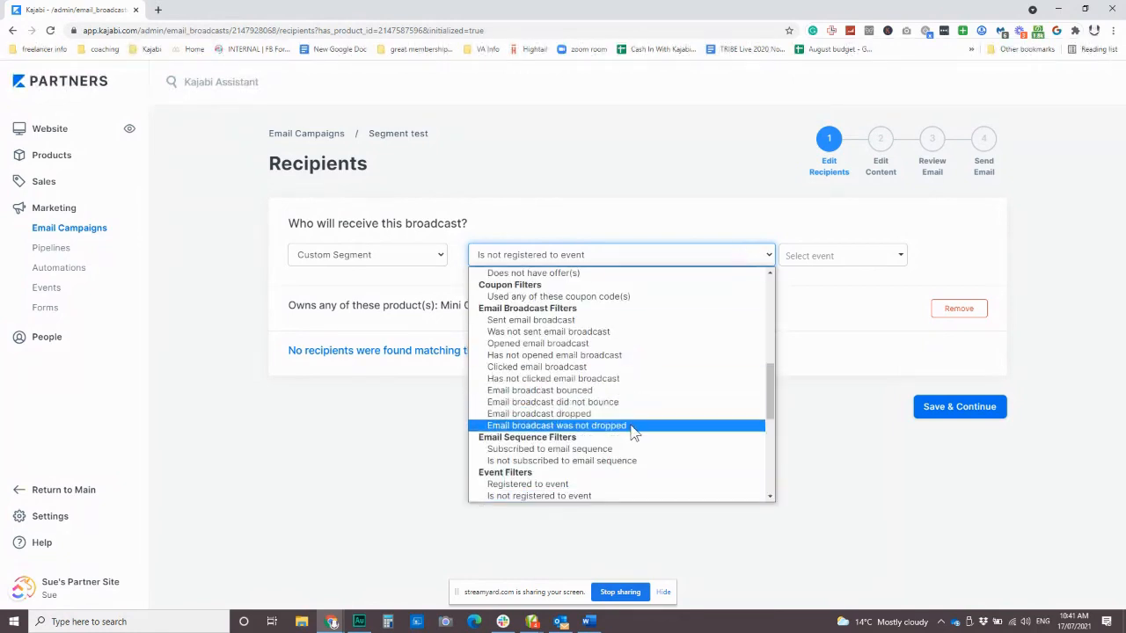
scroll(631, 431, "up", 3)
scroll(611, 387, "up", 2)
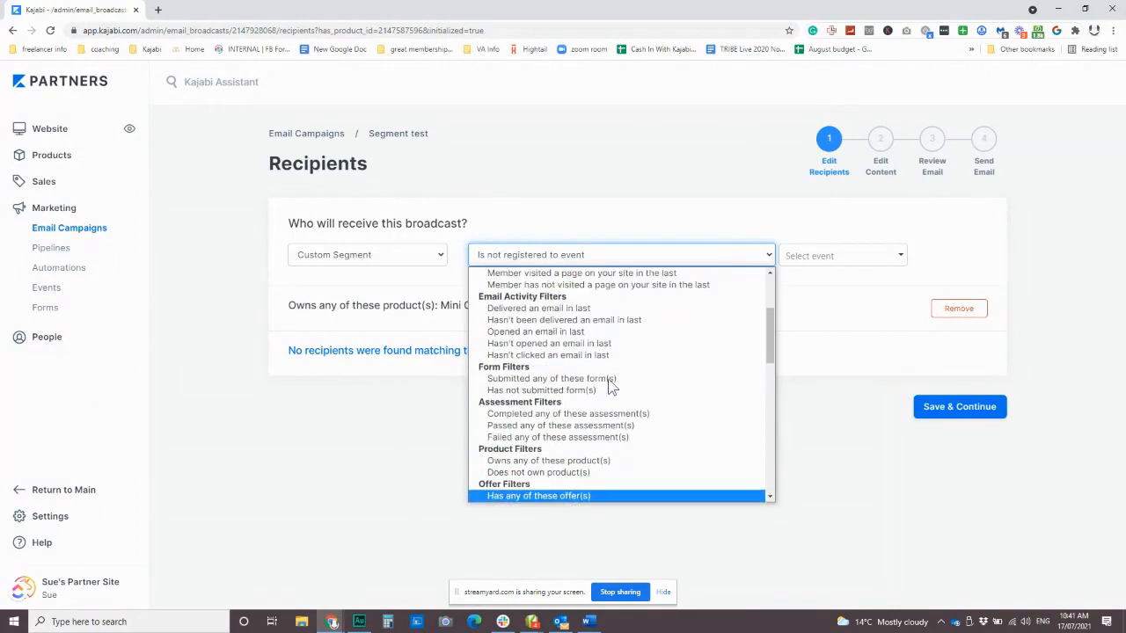
left_click(614, 391)
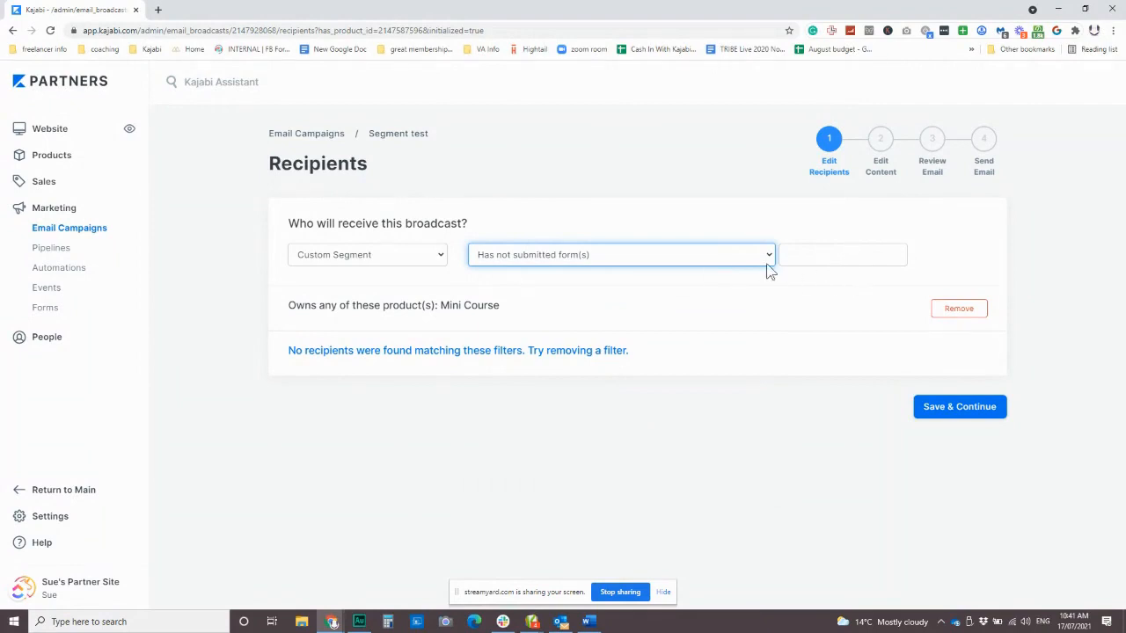
left_click(642, 229)
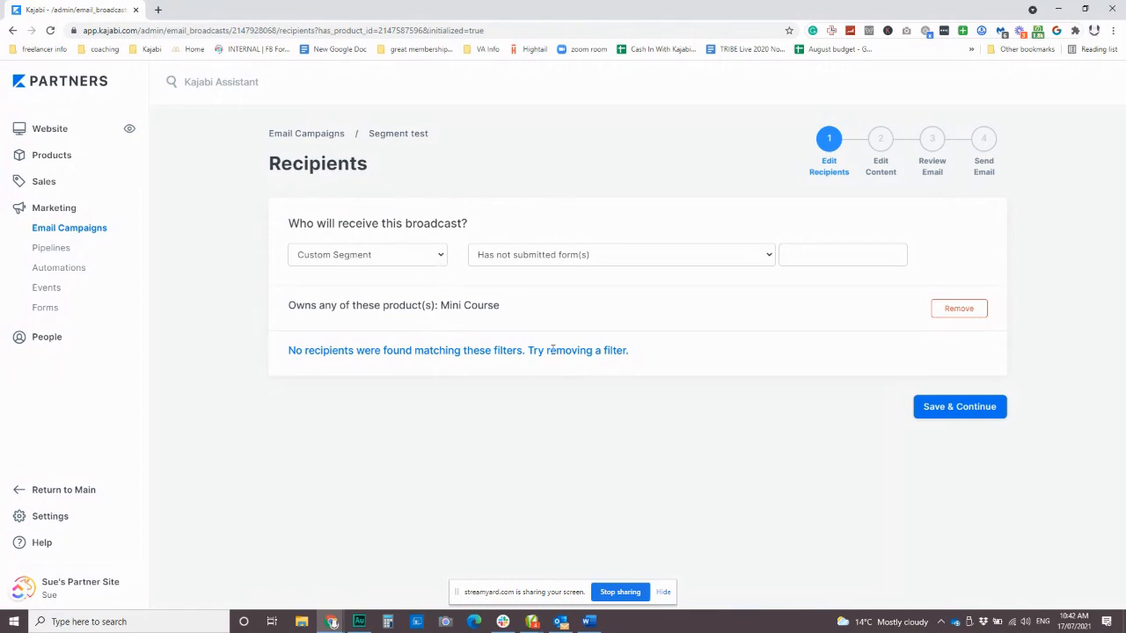
Try the saved segments Mini Course Members and In Challenge No Product as broadcast recipients, and settle on Interested Doesn't Own Product
left_click(438, 255)
scroll(410, 413, "up", 3)
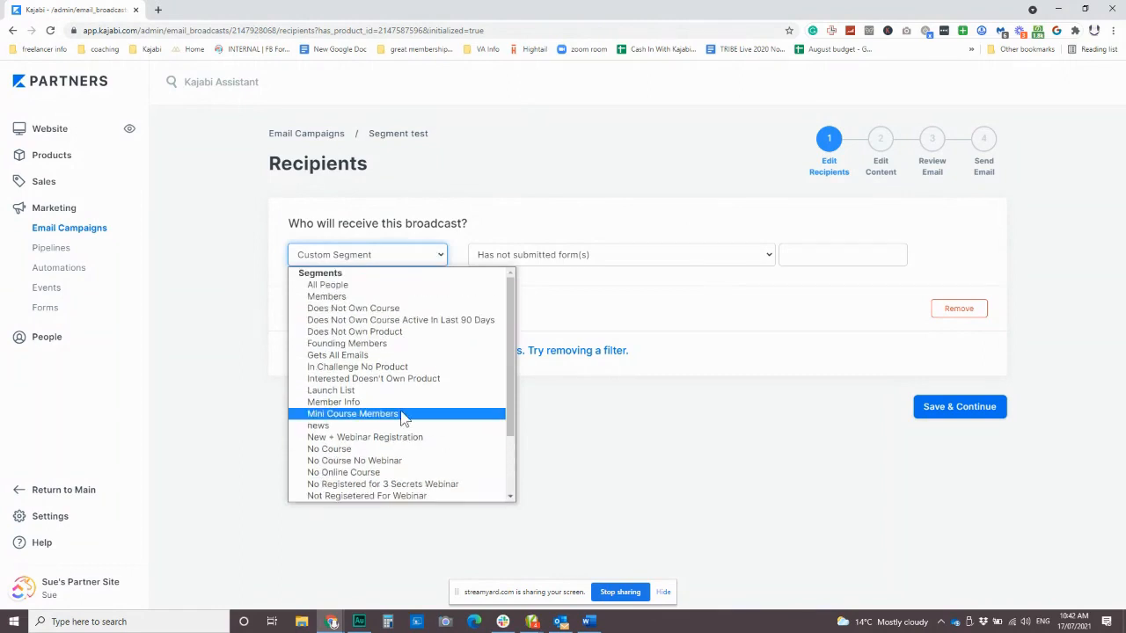
left_click(402, 417)
left_click(395, 260)
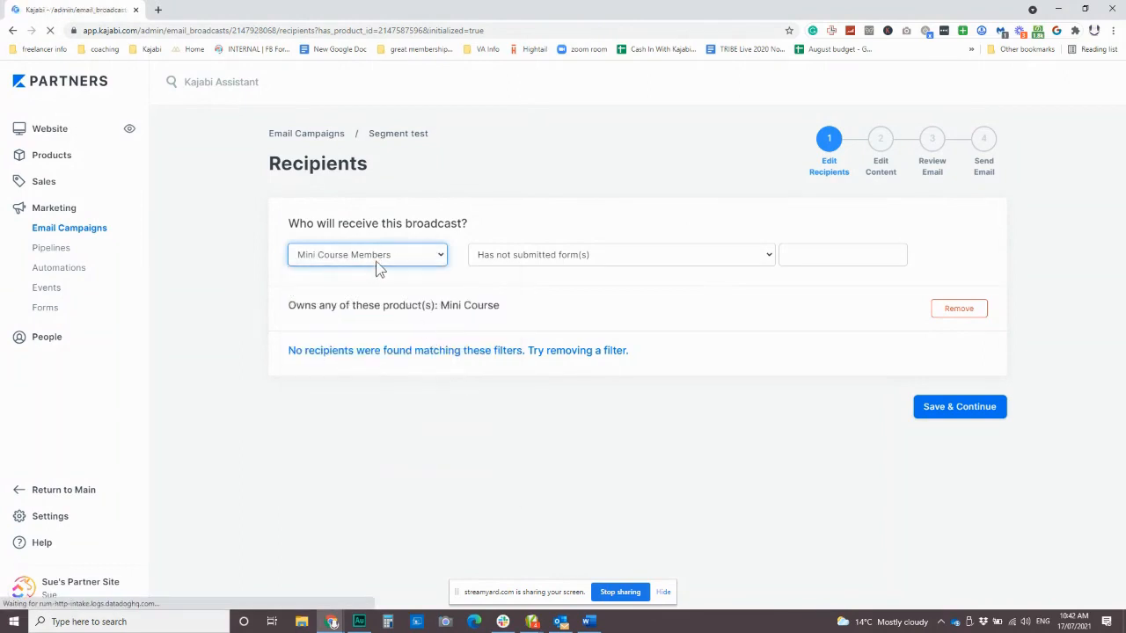
left_click(381, 259)
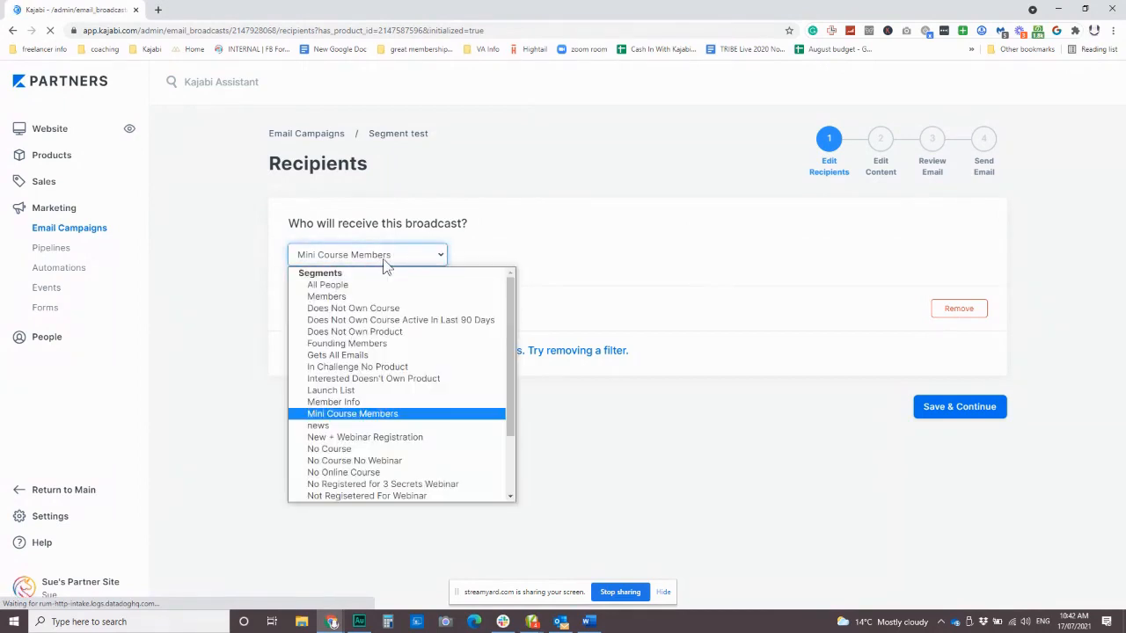
left_click(384, 367)
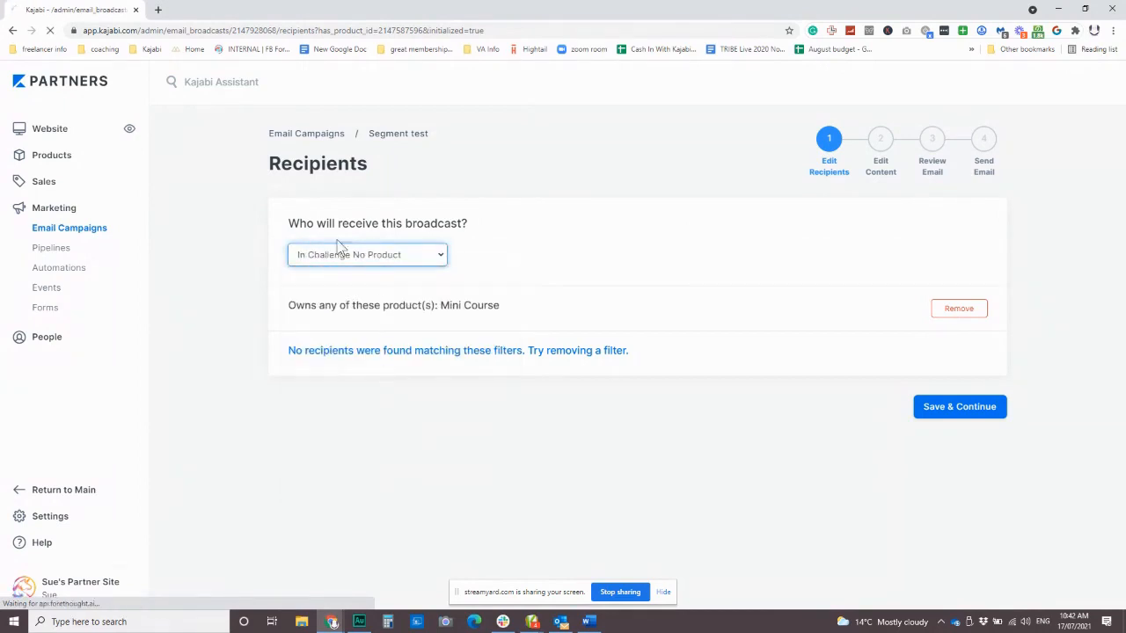
left_click(408, 254)
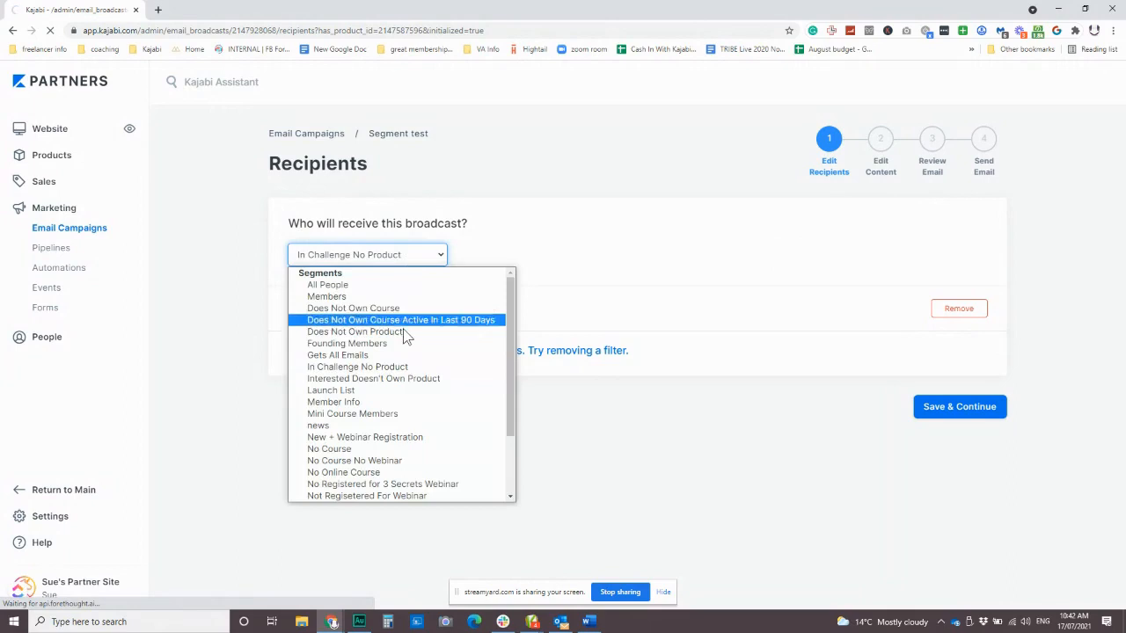
left_click(387, 377)
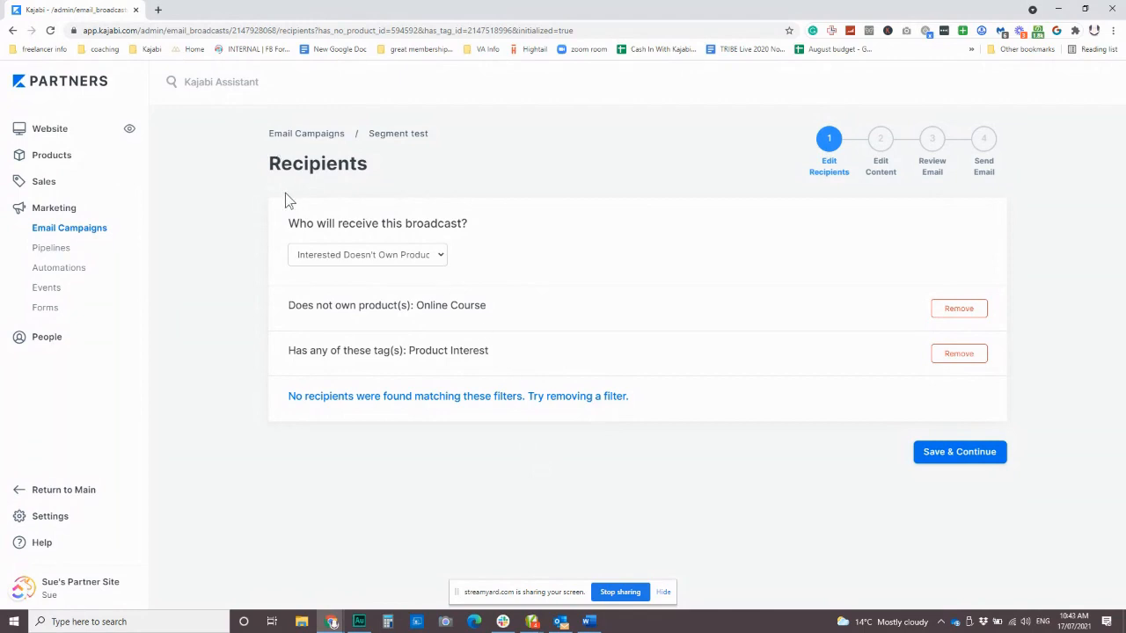
Leave the broadcast and open the Membership product from the site's product list
left_click(53, 157)
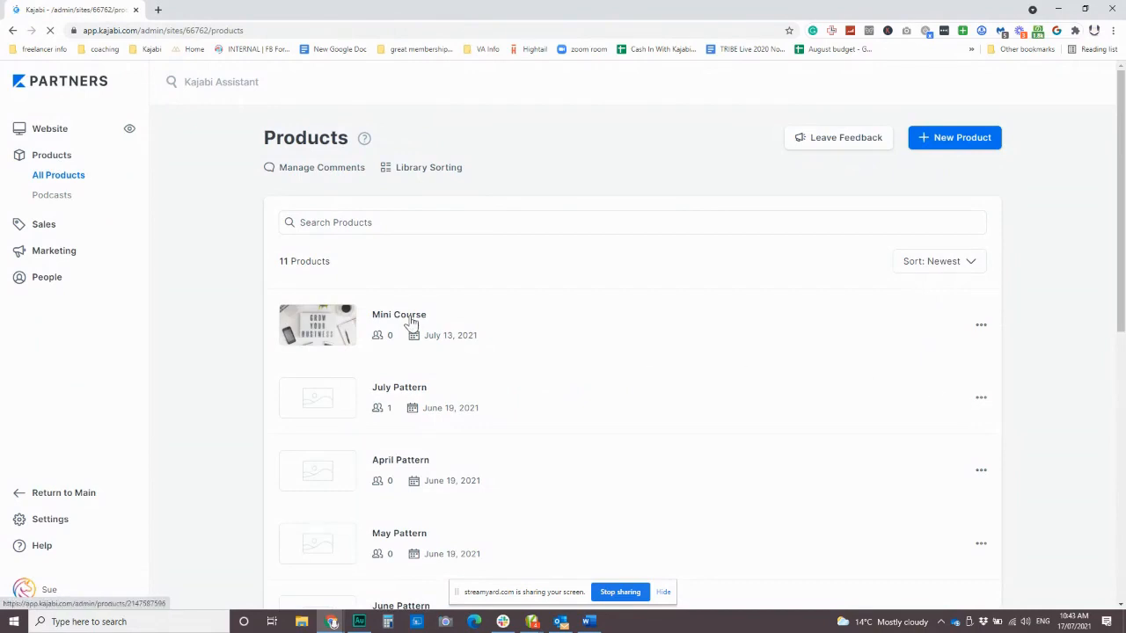
scroll(601, 364, "down", 2)
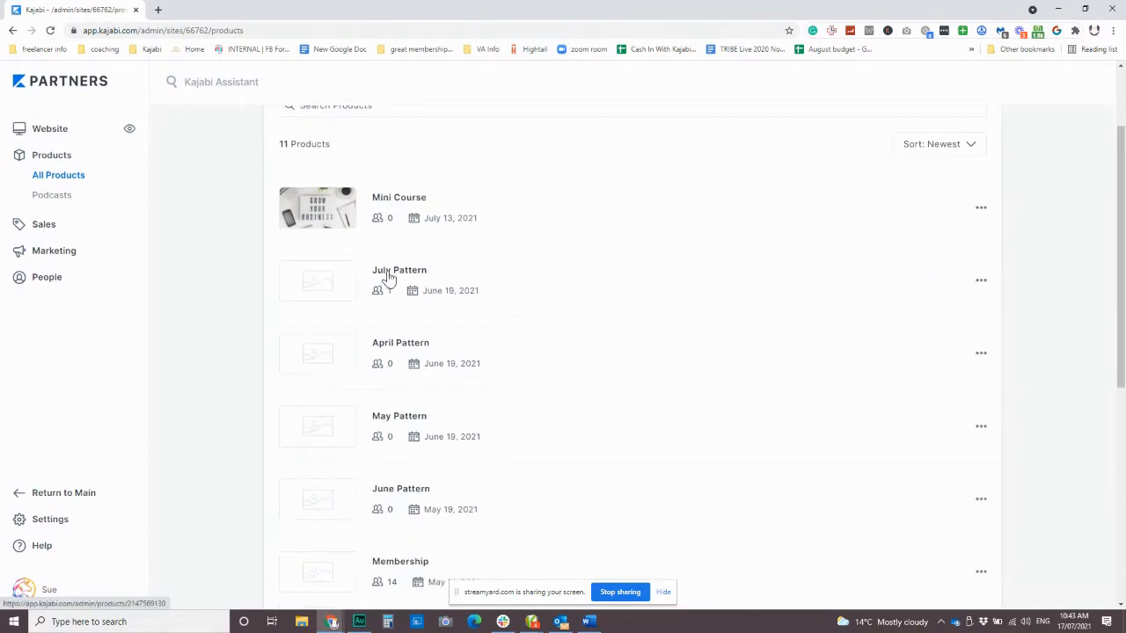
scroll(413, 336, "down", 2)
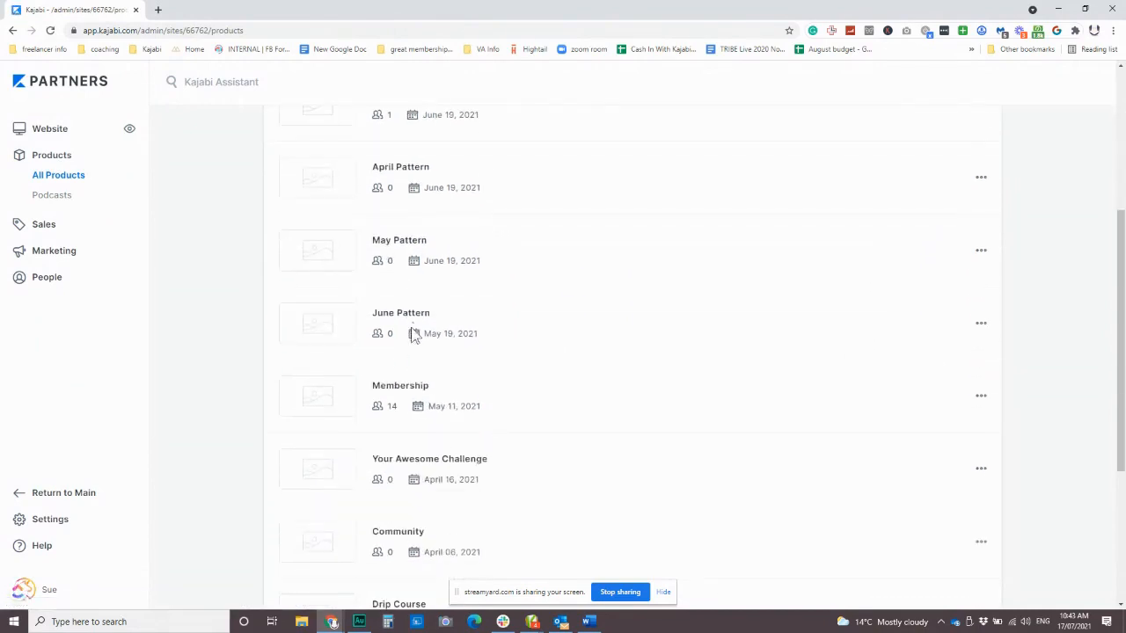
left_click(394, 388)
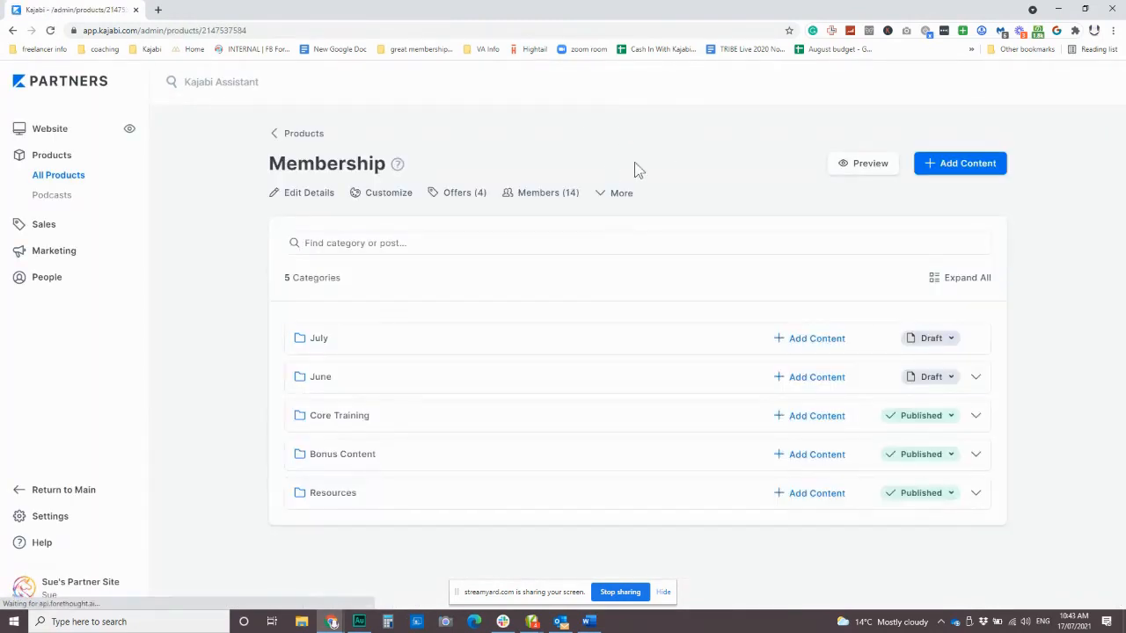
Open a new announcement for the Membership product and examine its email notification option
left_click(619, 193)
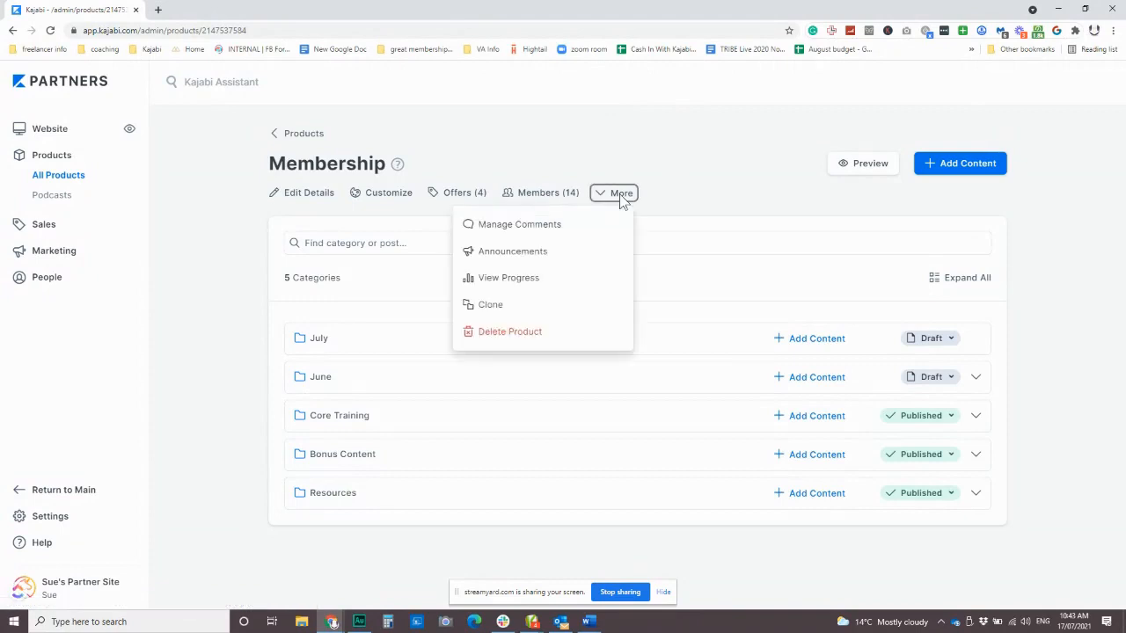
left_click(502, 275)
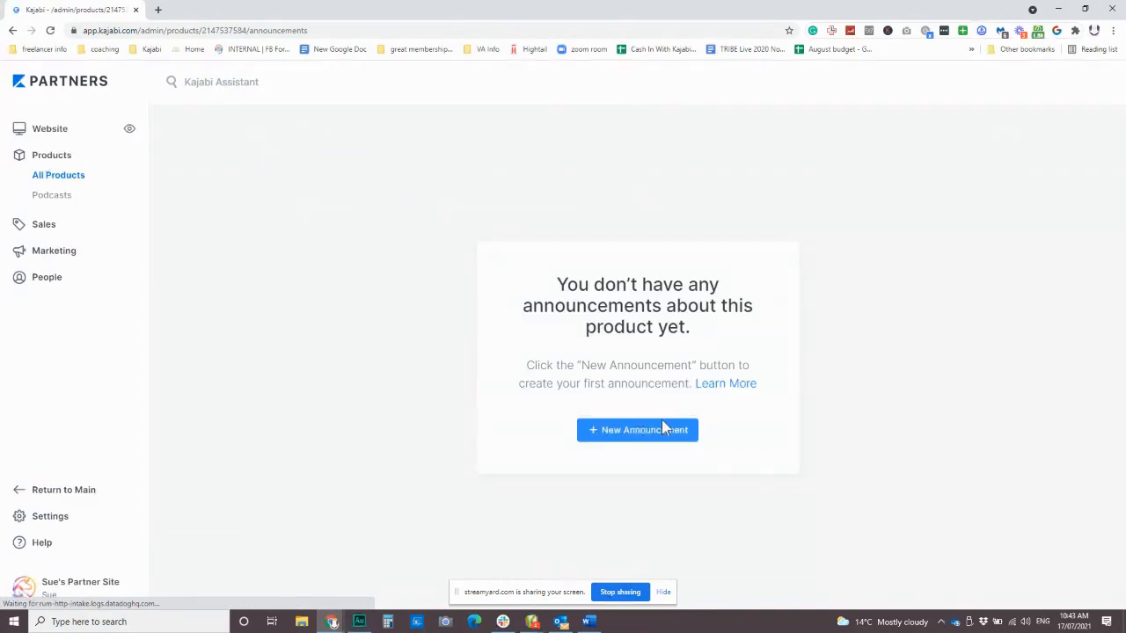
left_click(655, 441)
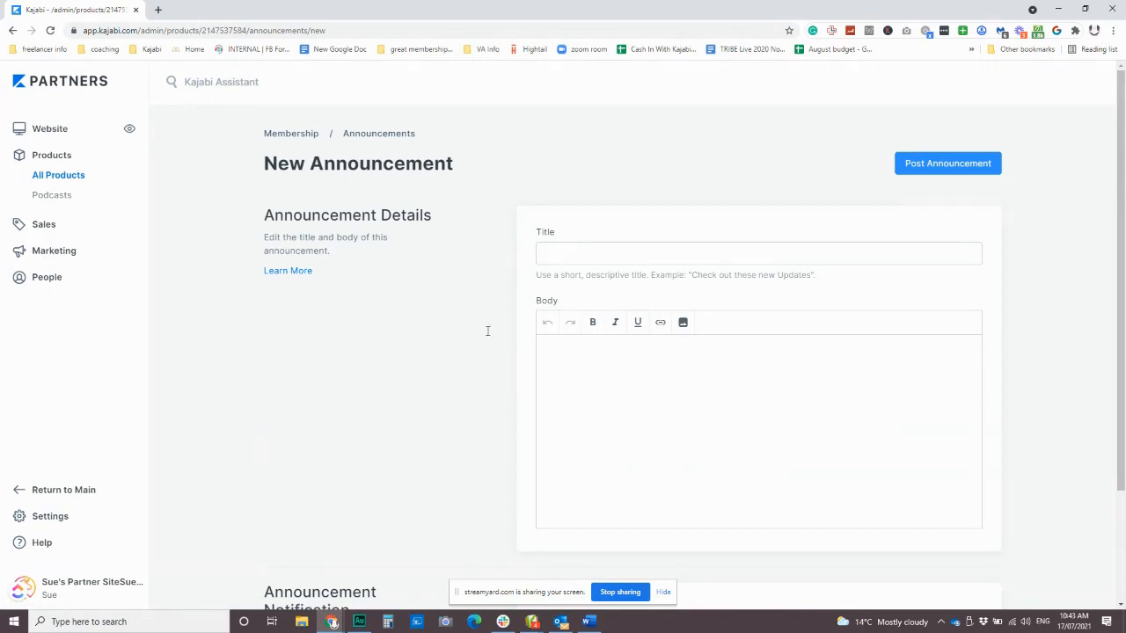
scroll(405, 317, "down", 3)
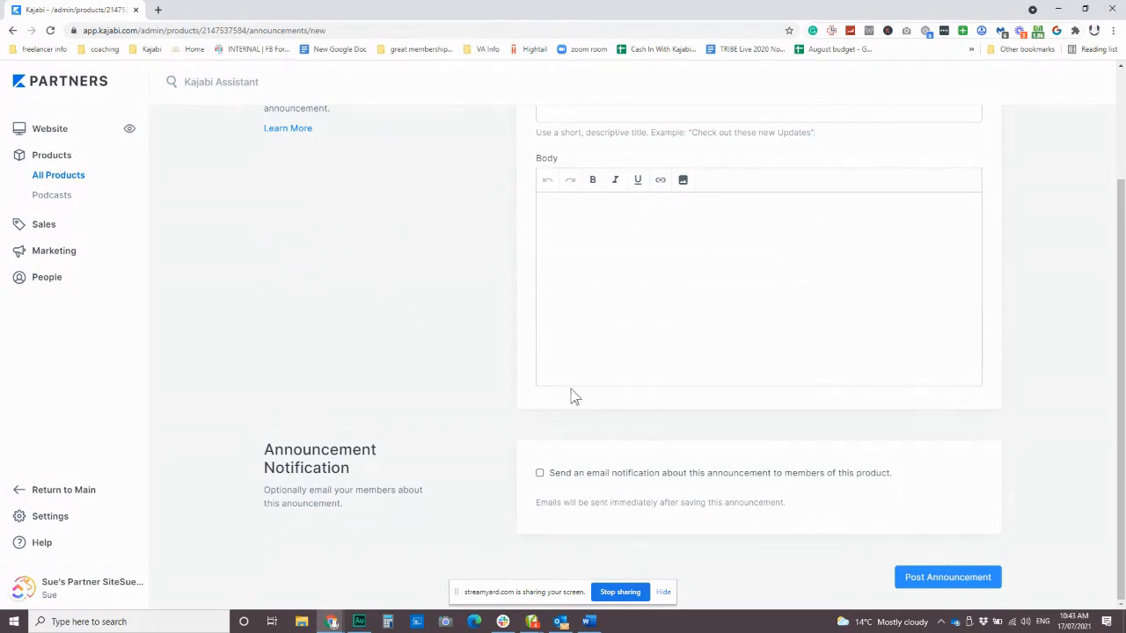
Title the new announcement "Join me for a free class on kajabi segmenting"
scroll(572, 395, "up", 2)
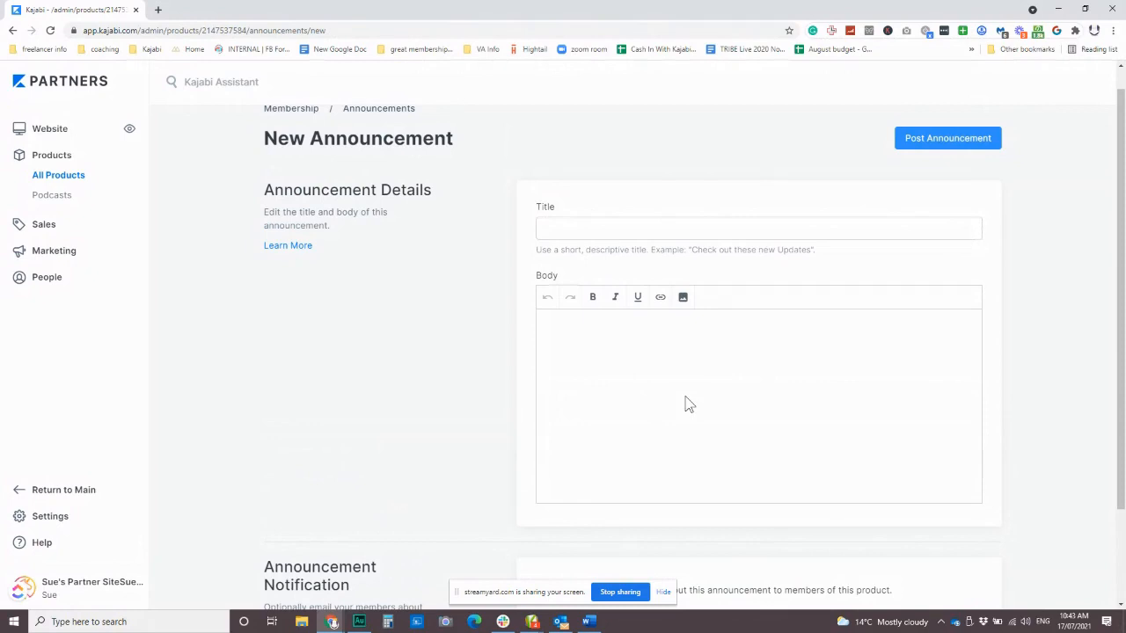
left_click(688, 228)
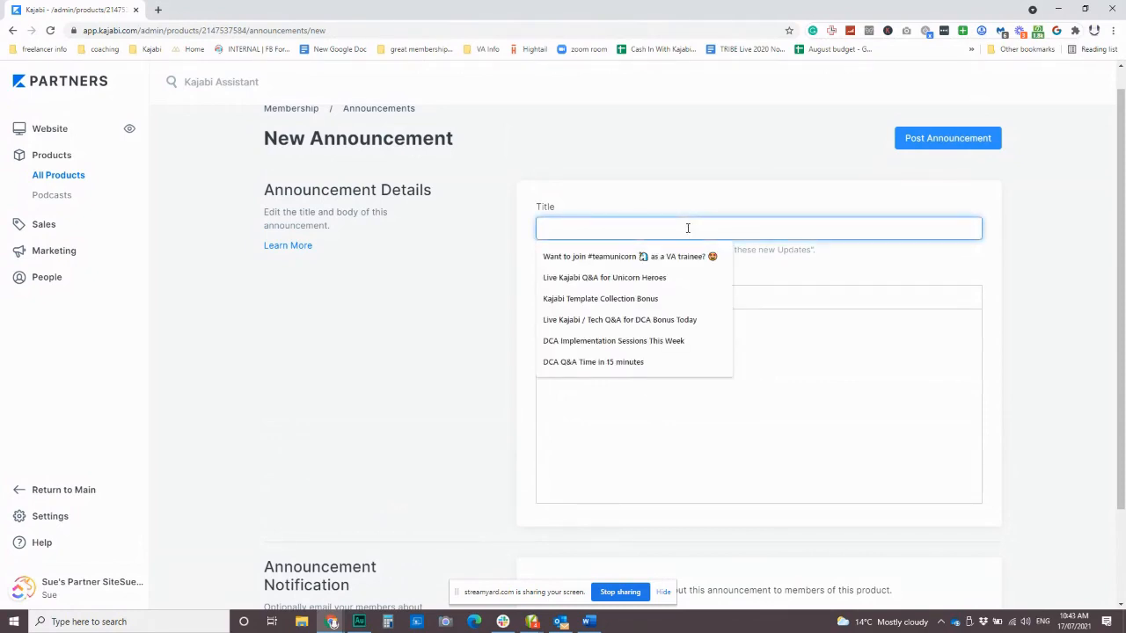
left_click(660, 320)
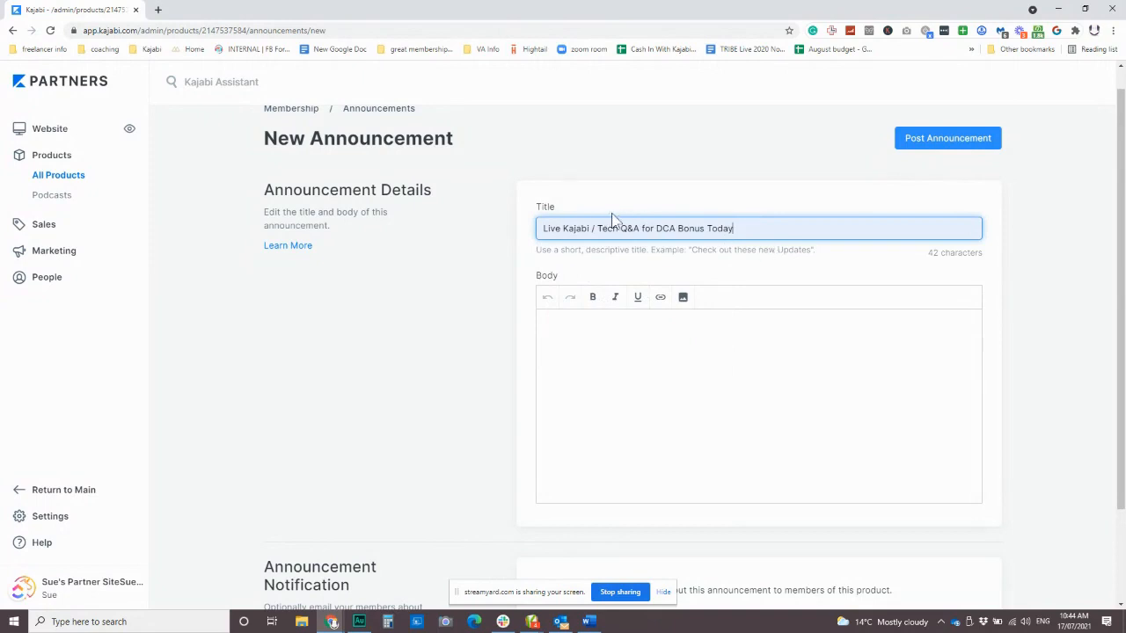
key("ctrl+a")
key("BackSpace")
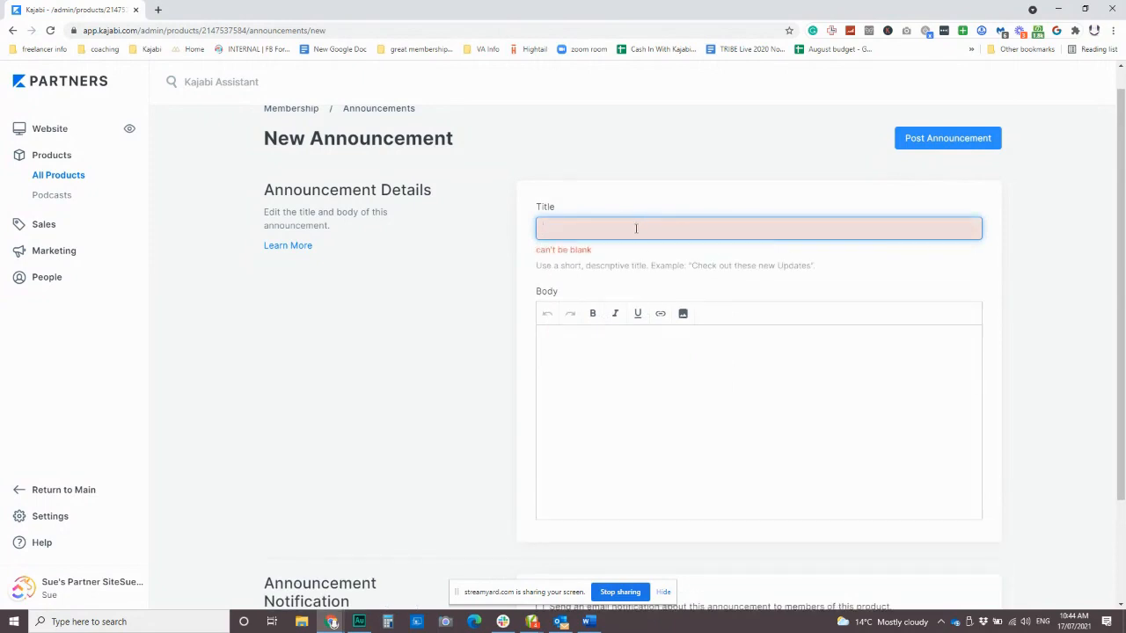
type("Join me")
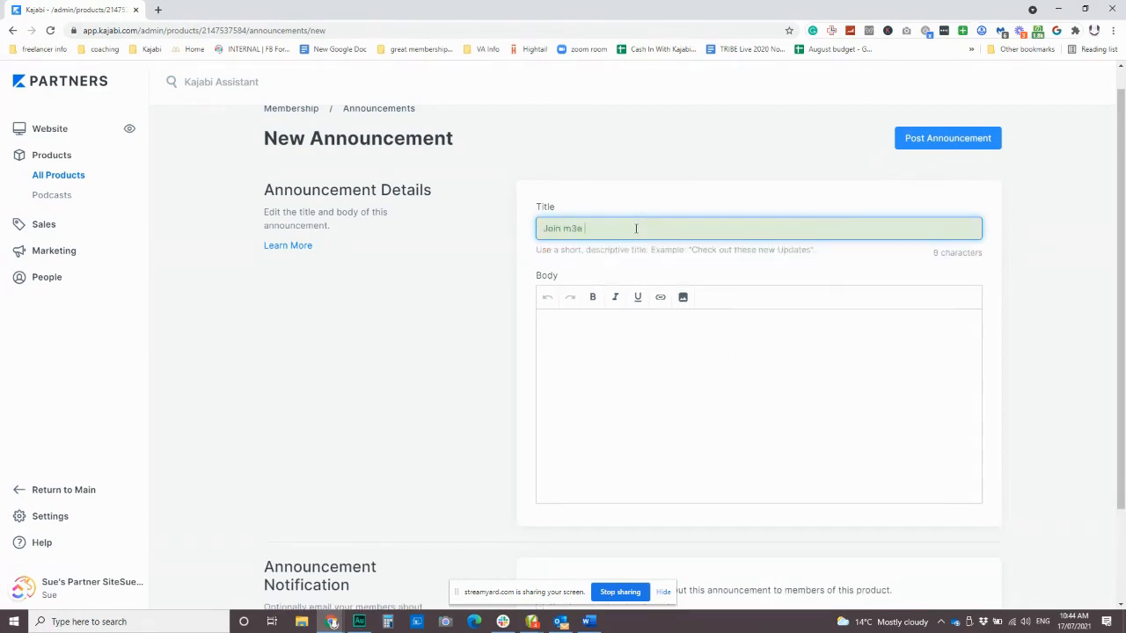
type(" for a free class on kajabi segmenting")
Write three lines in the announcement body: "Hey, there is a free class today", "I'd love to join me" and "Register here!"
left_click(594, 343)
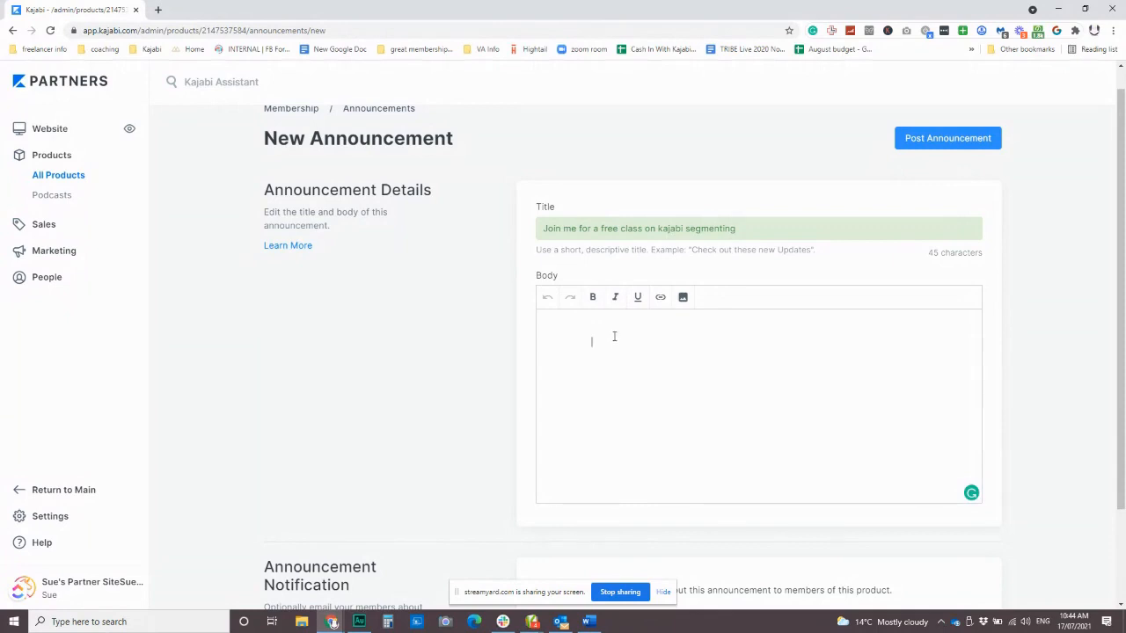
type("Hey, there is a free class today")
key("Return")
type("I'v")
key("BackSpace")
type("d love to join me")
key("Return")
type("Register here!")
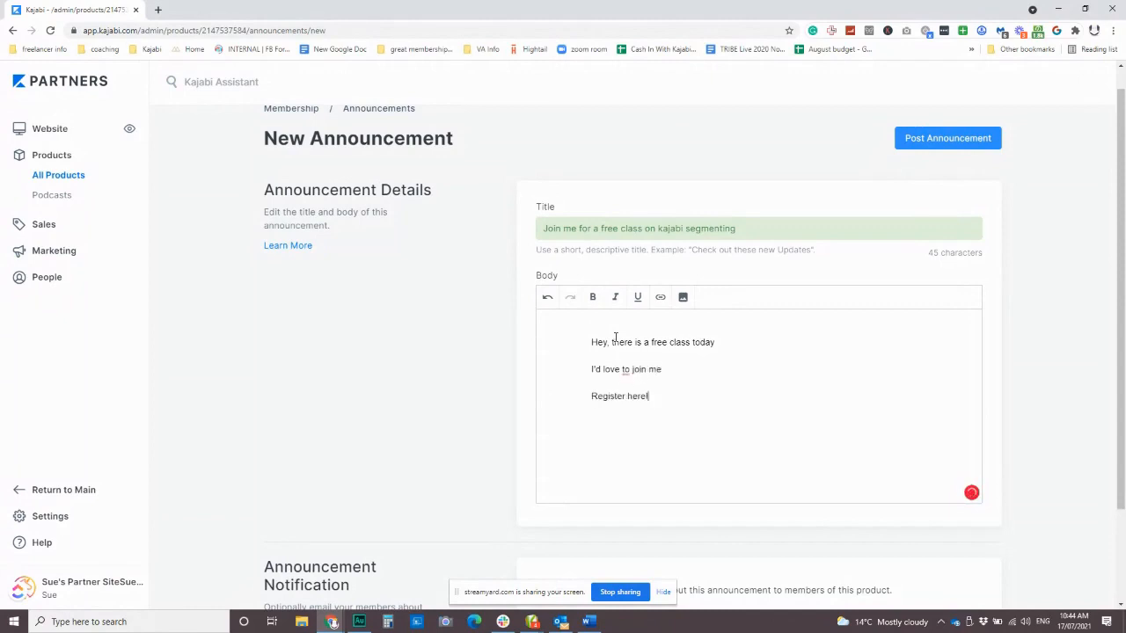
Add the line "(picture of something)" to the body, followed by a "Cheers," sign-off with the sender's first name
key("Return")
type("(picture of something)")
key("Return")
type("Cheers, Sue")
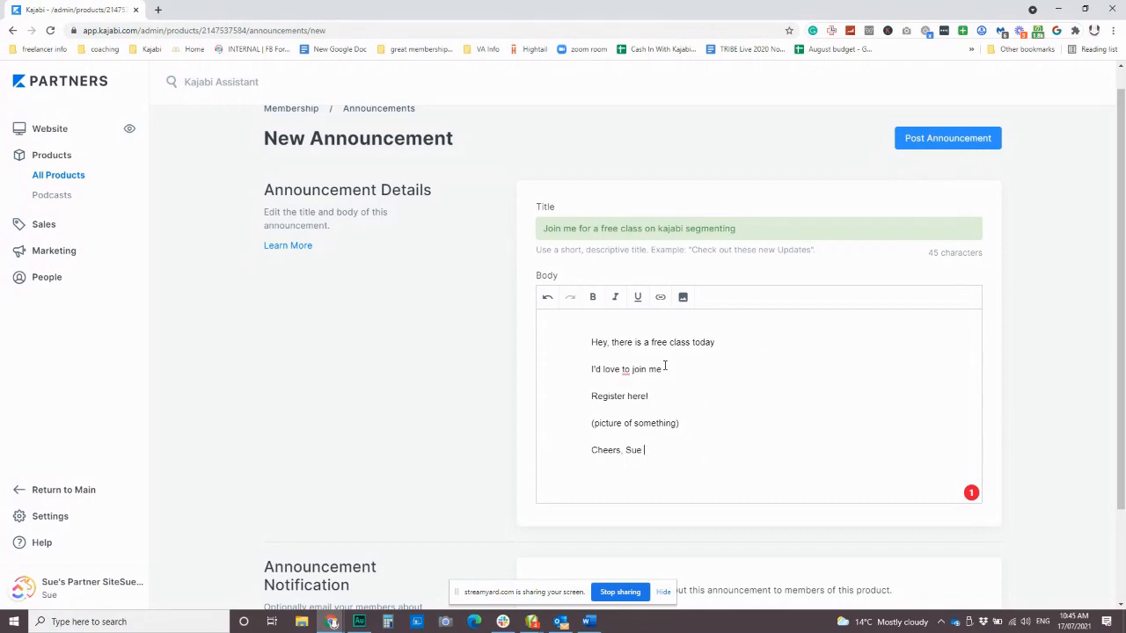
Delete the "(picture of something)" text from the body and make the line "I'd love to join me" bold
left_click_drag(709, 431, 498, 422)
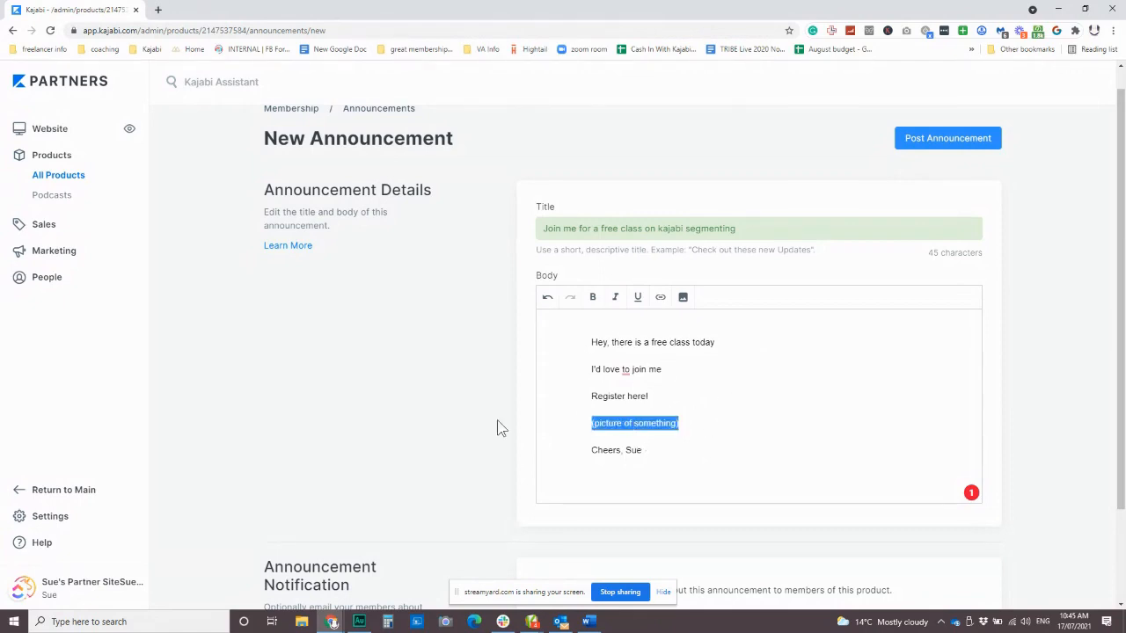
key("BackSpace")
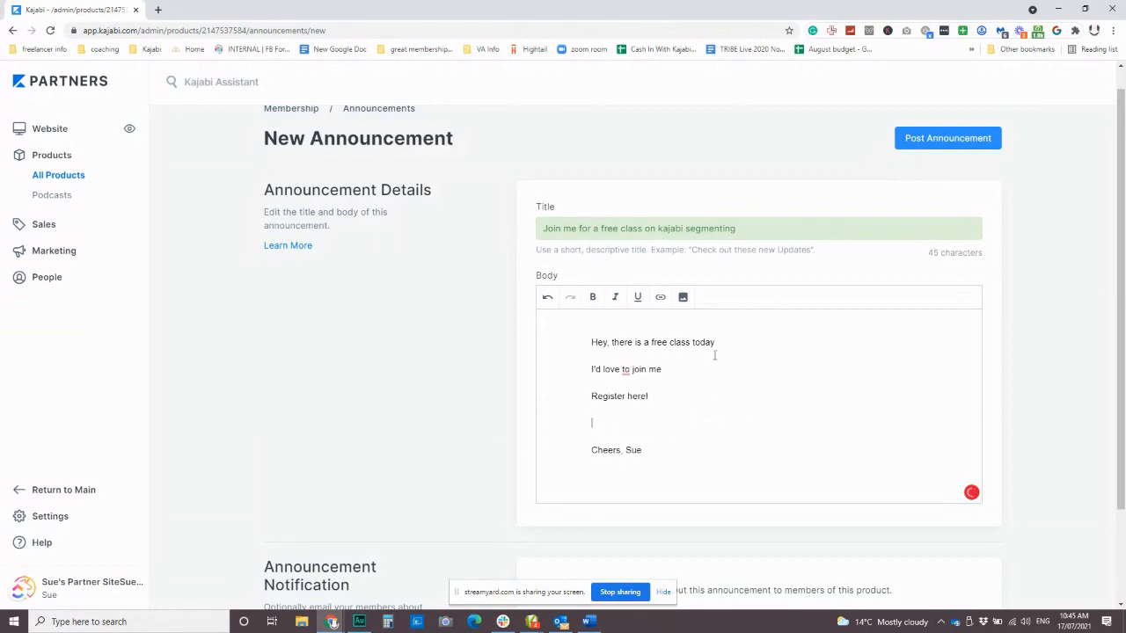
left_click_drag(677, 370, 537, 382)
left_click(595, 296)
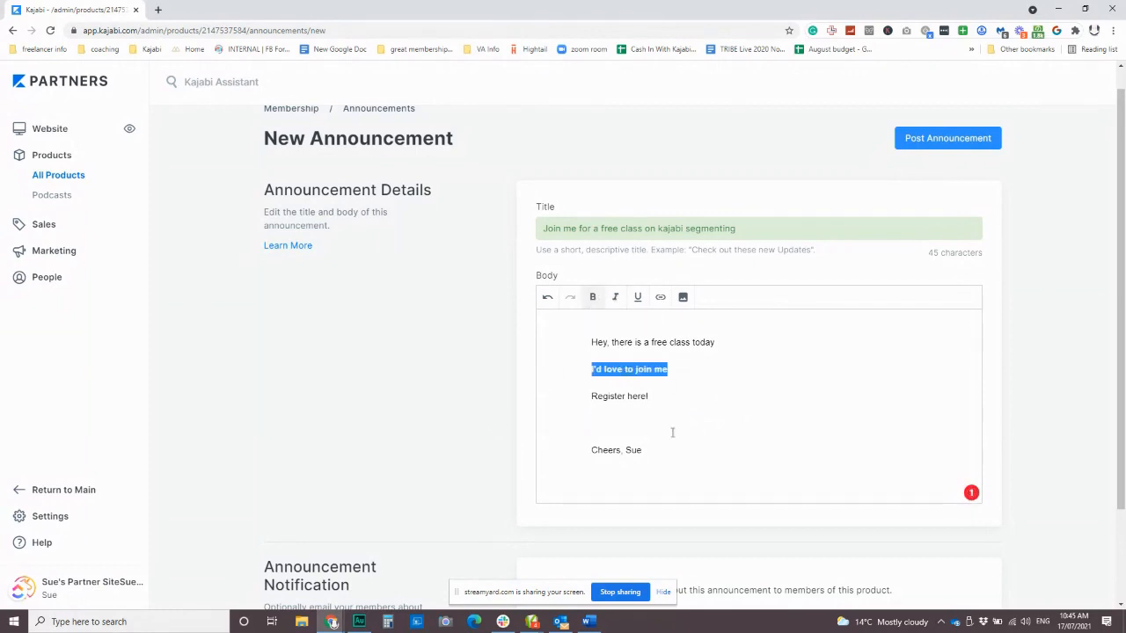
Link the text "Register here!" to theunicornadvisory.com
left_click(667, 394)
left_click_drag(667, 394, 573, 395)
left_click(661, 297)
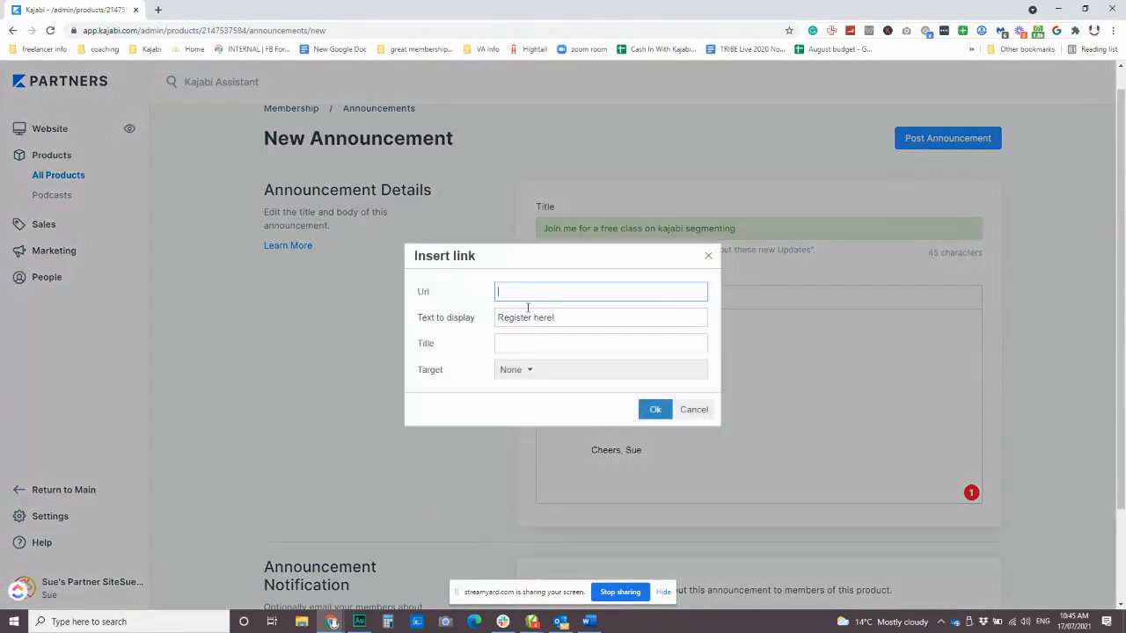
type("theunicornadvisory.com")
left_click(657, 410)
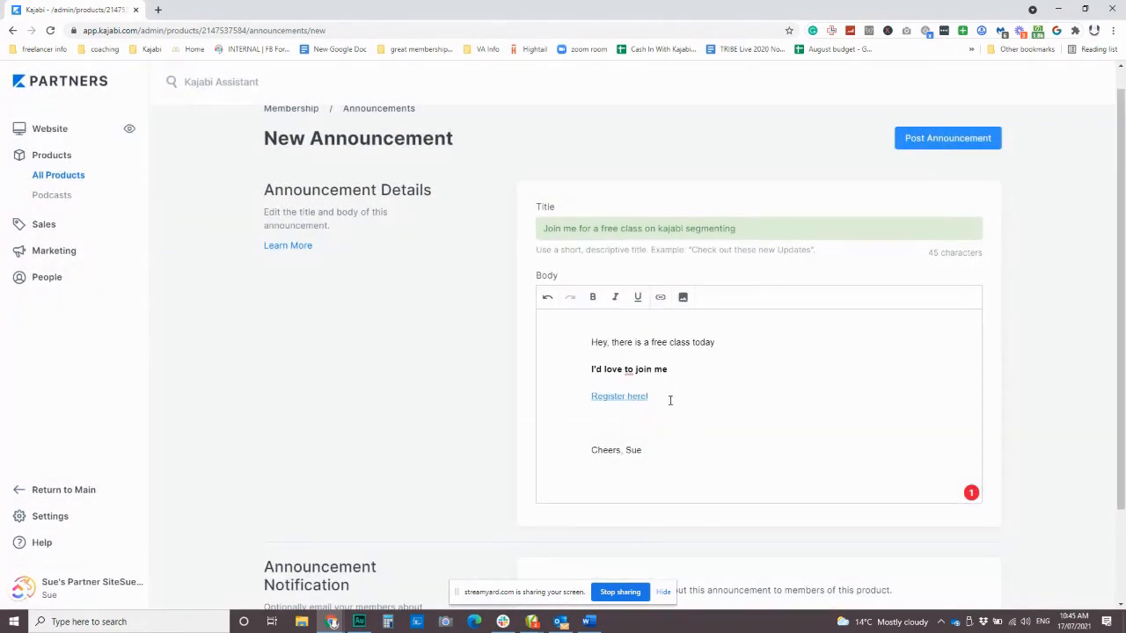
Enable the email notification to members of this product and review the completed announcement form
scroll(619, 425, "down", 2)
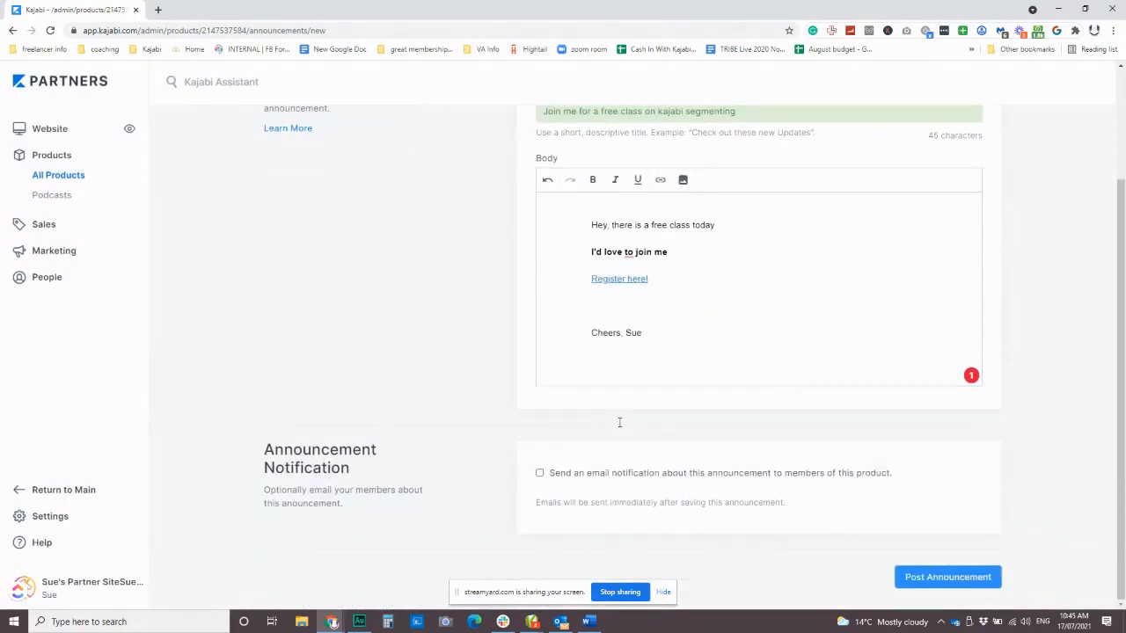
left_click(540, 474)
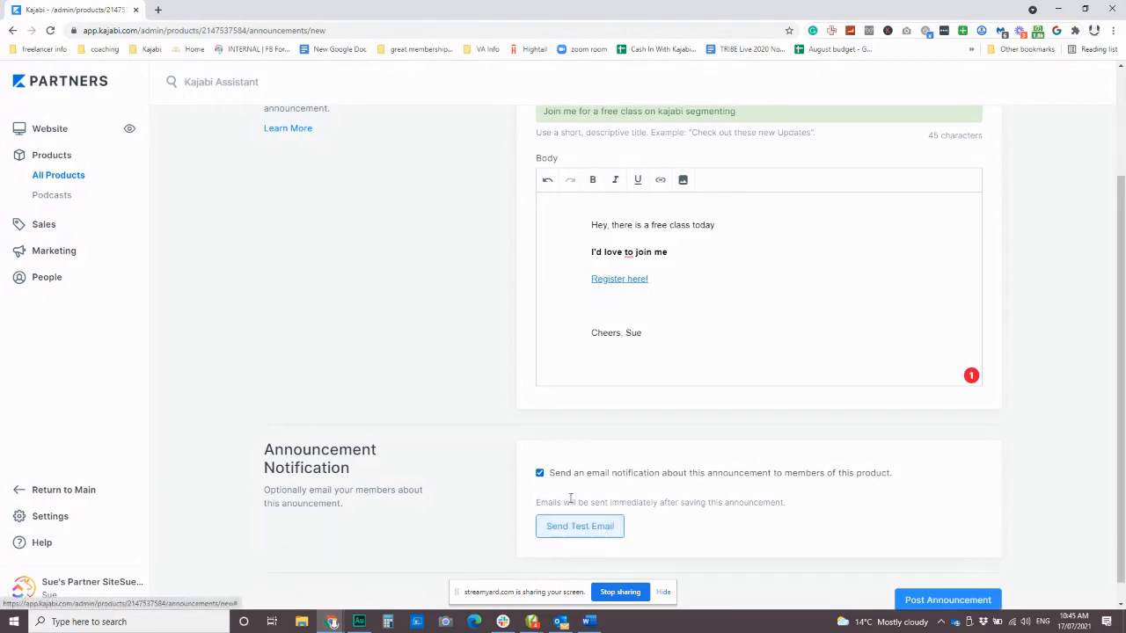
scroll(603, 514, "up", 2)
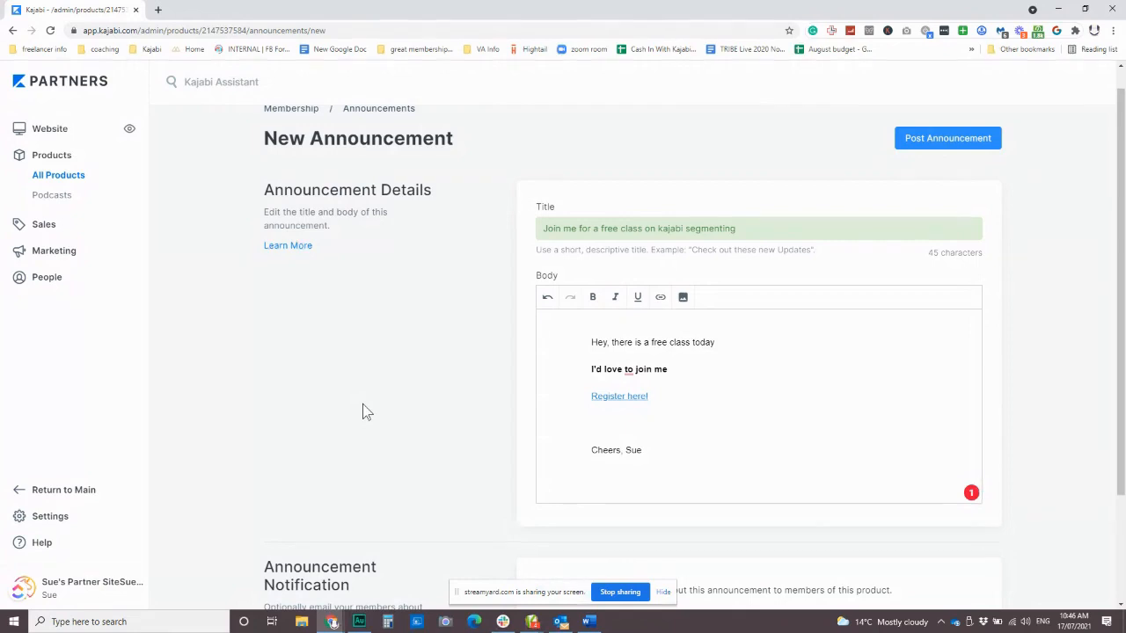
scroll(427, 403, "down", 1)
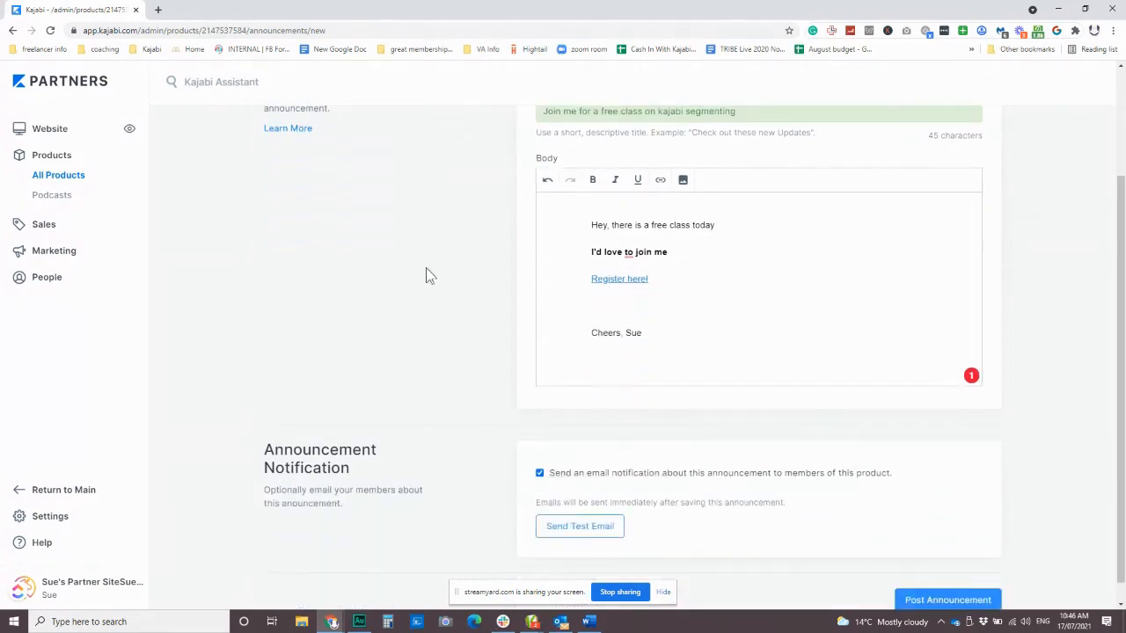
scroll(461, 355, "down", 1)
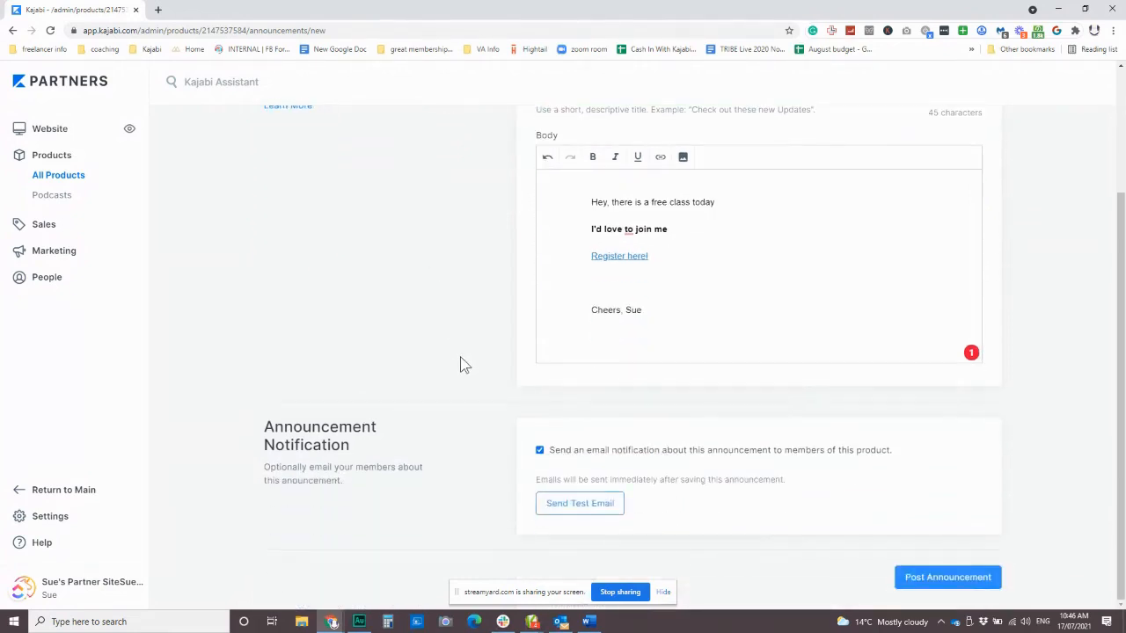
scroll(464, 364, "up", 2)
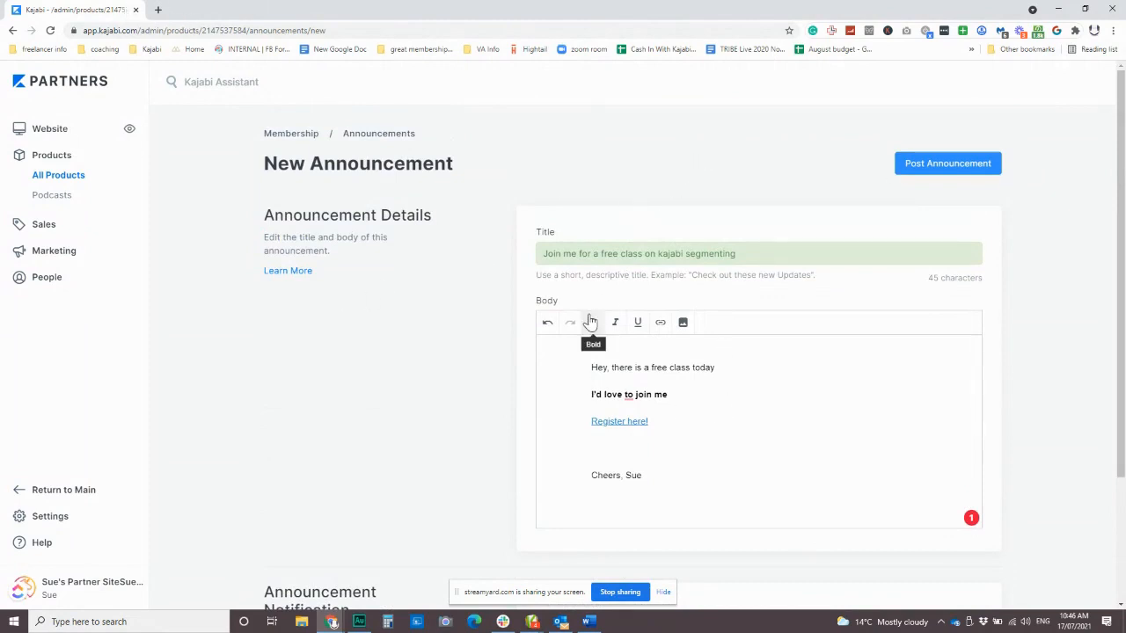
scroll(352, 390, "down", 2)
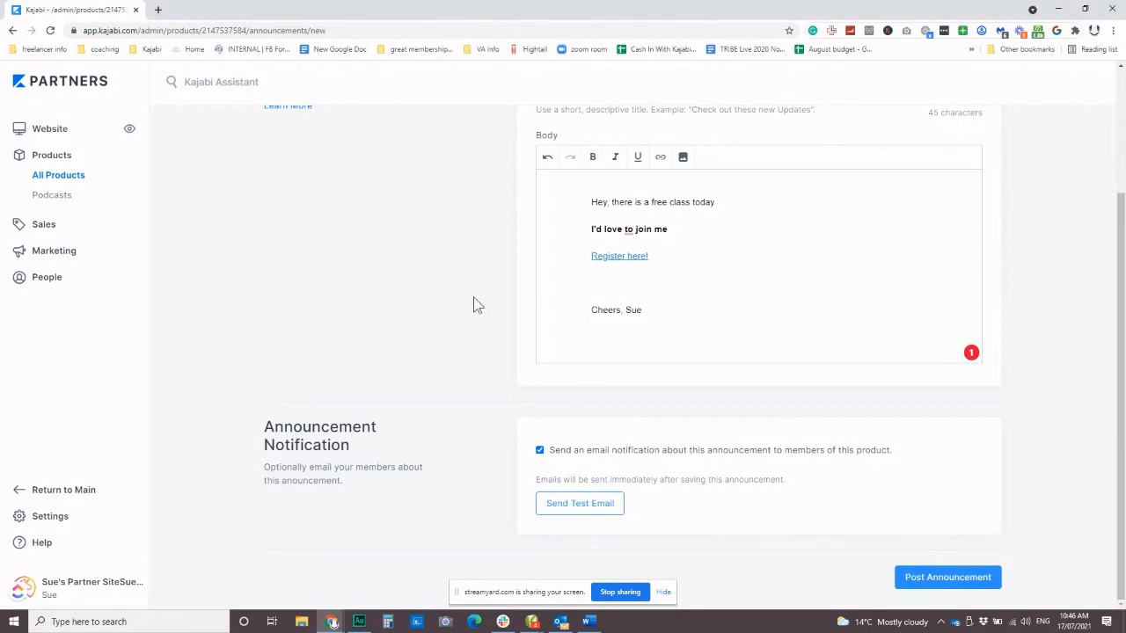
scroll(519, 304, "up", 2)
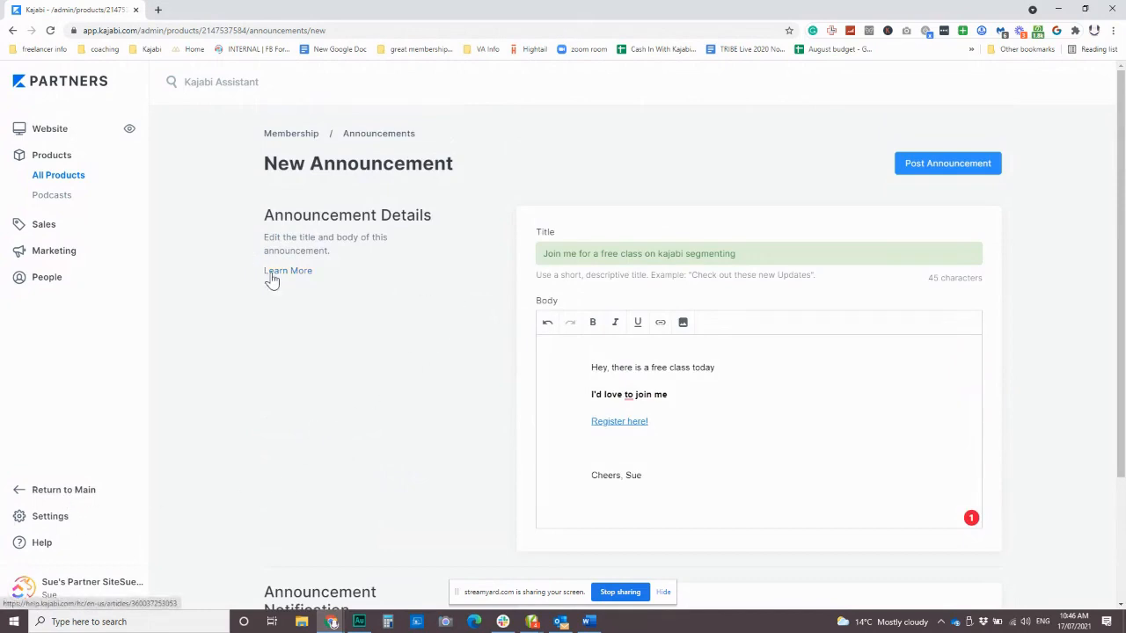
Open the Announcement Notification email template from the site settings and check its preview in the browser
left_click(39, 519)
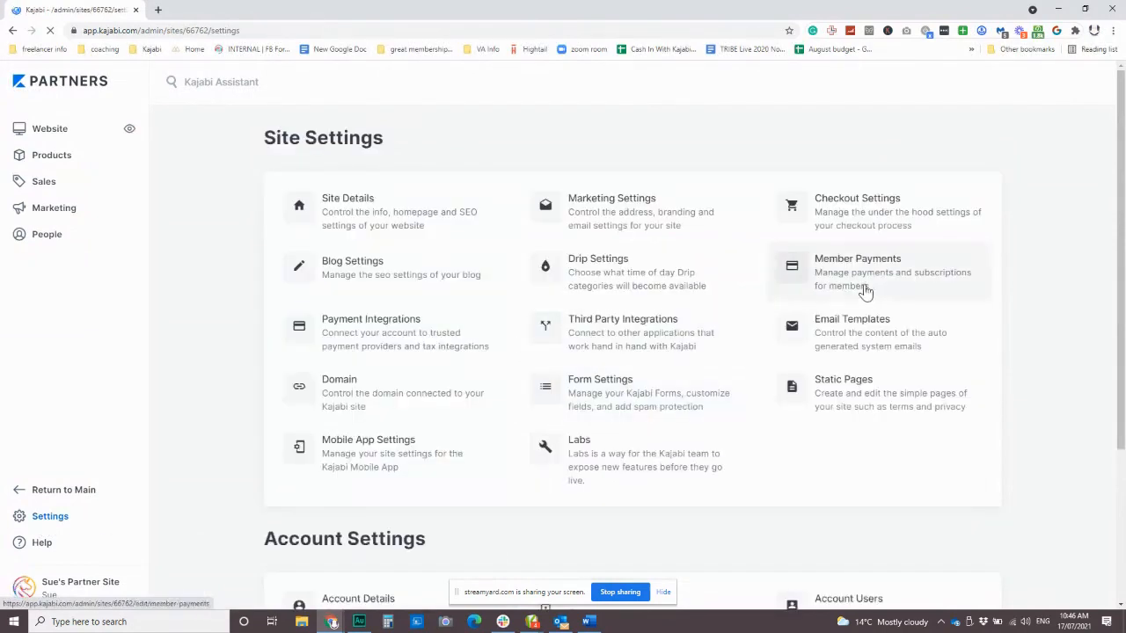
left_click(887, 345)
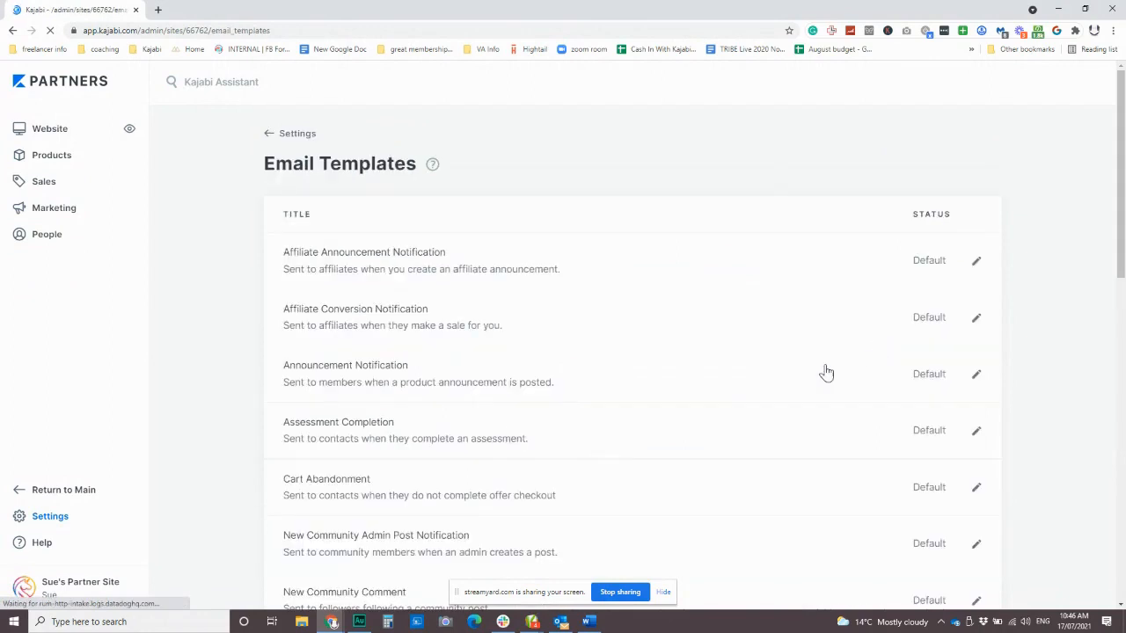
left_click(362, 371)
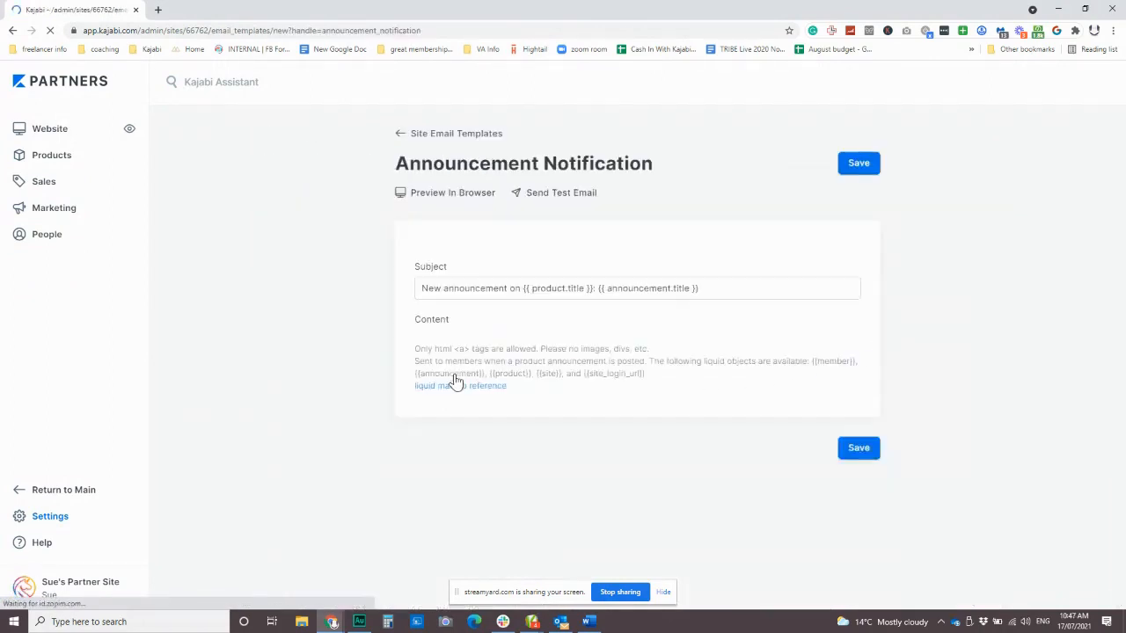
left_click(459, 193)
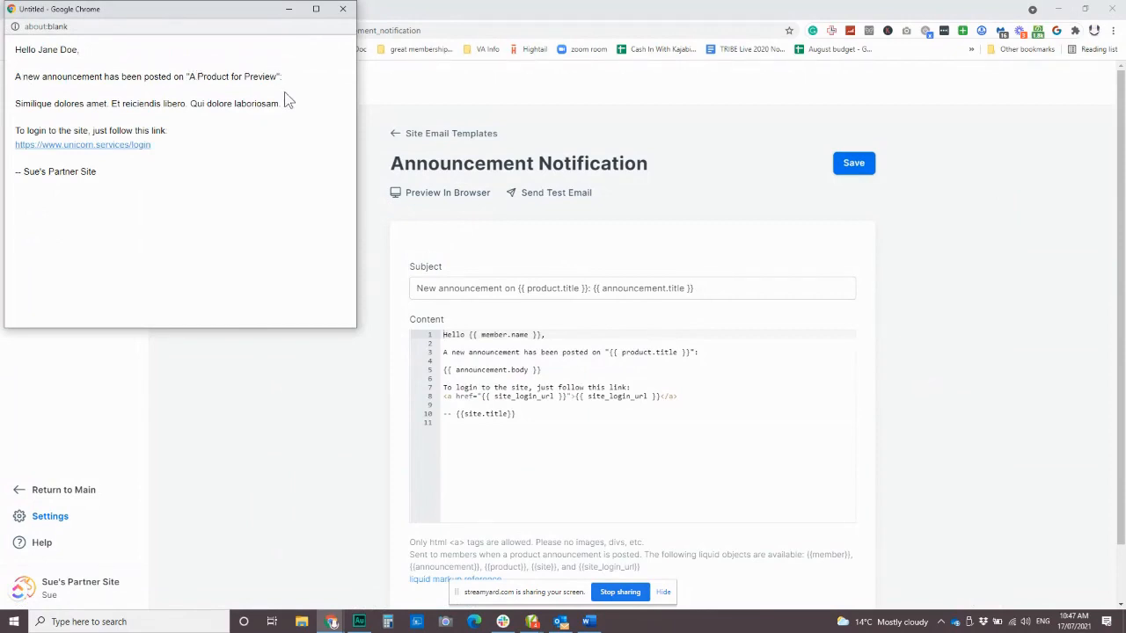
left_click_drag(291, 105, 14, 113)
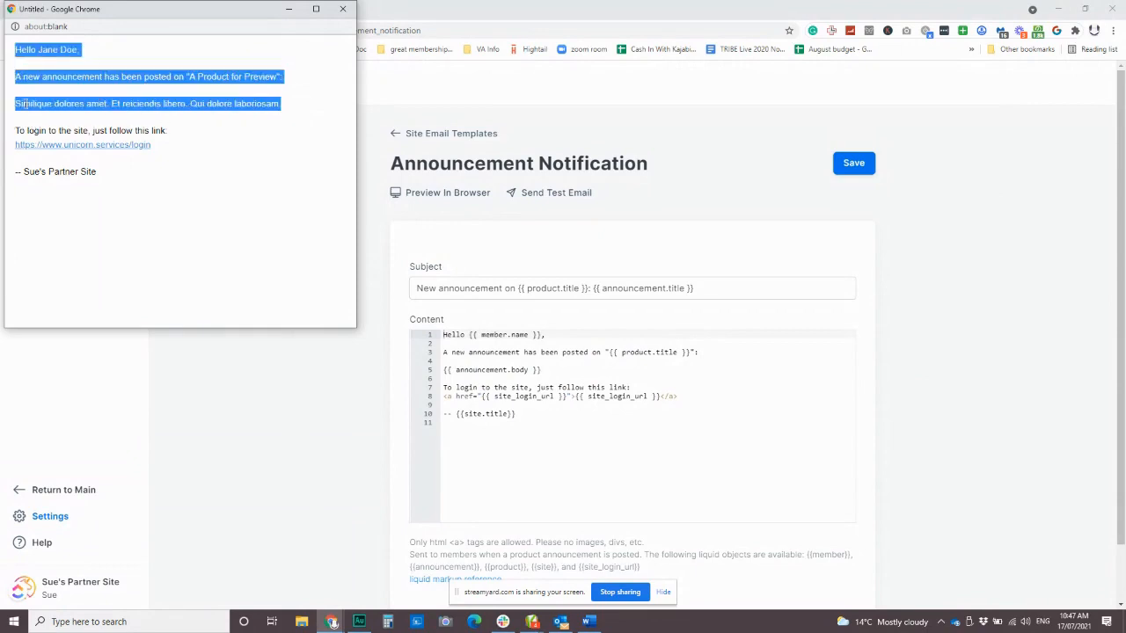
left_click(55, 100)
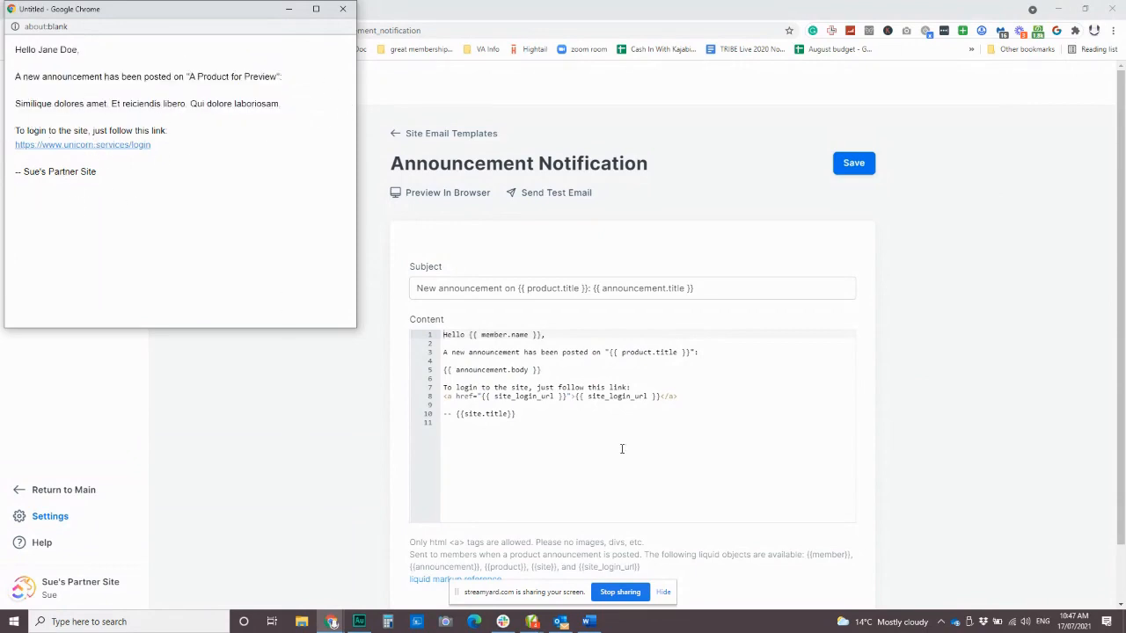
left_click(647, 422)
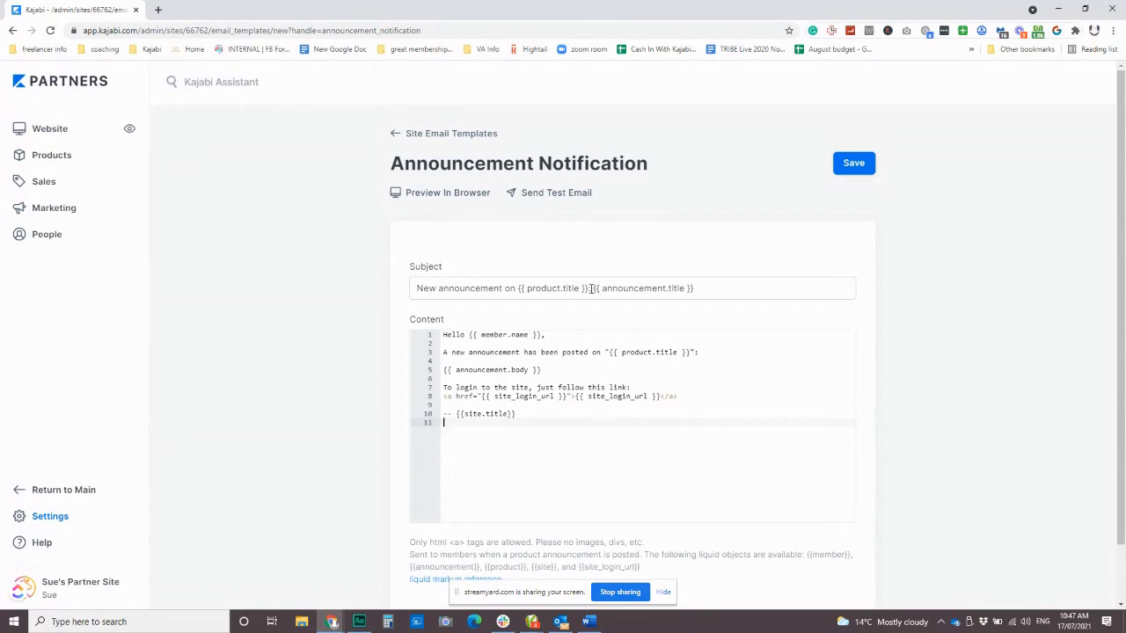
Examine the announcement.title placeholder in the template's subject and the announcement.body placeholder in its content
left_click_drag(603, 289, 665, 292)
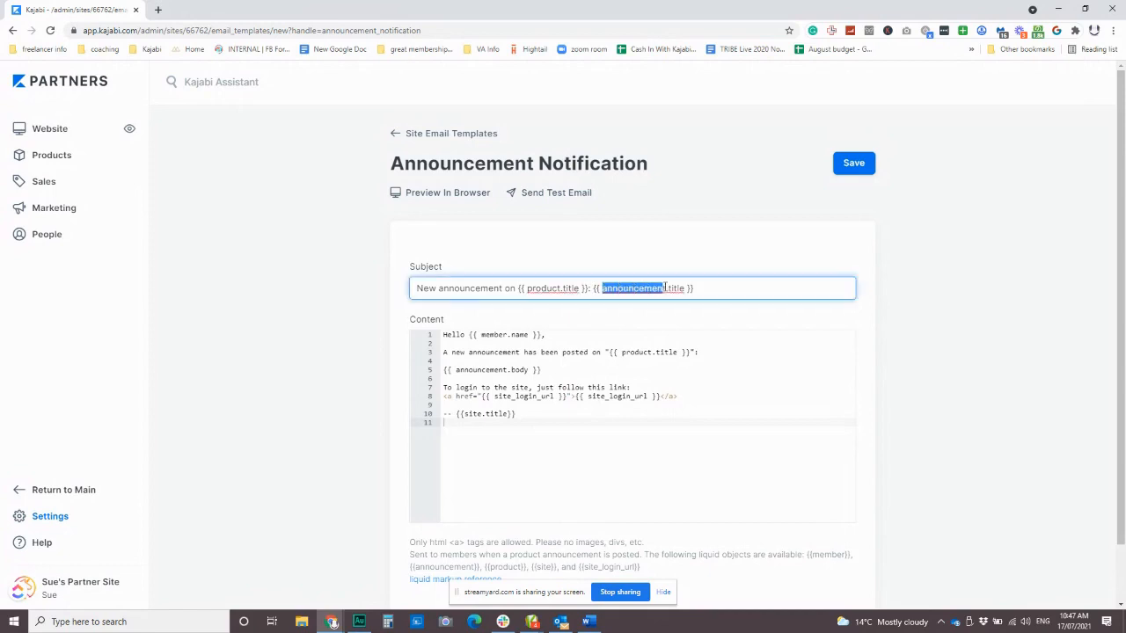
left_click(663, 294)
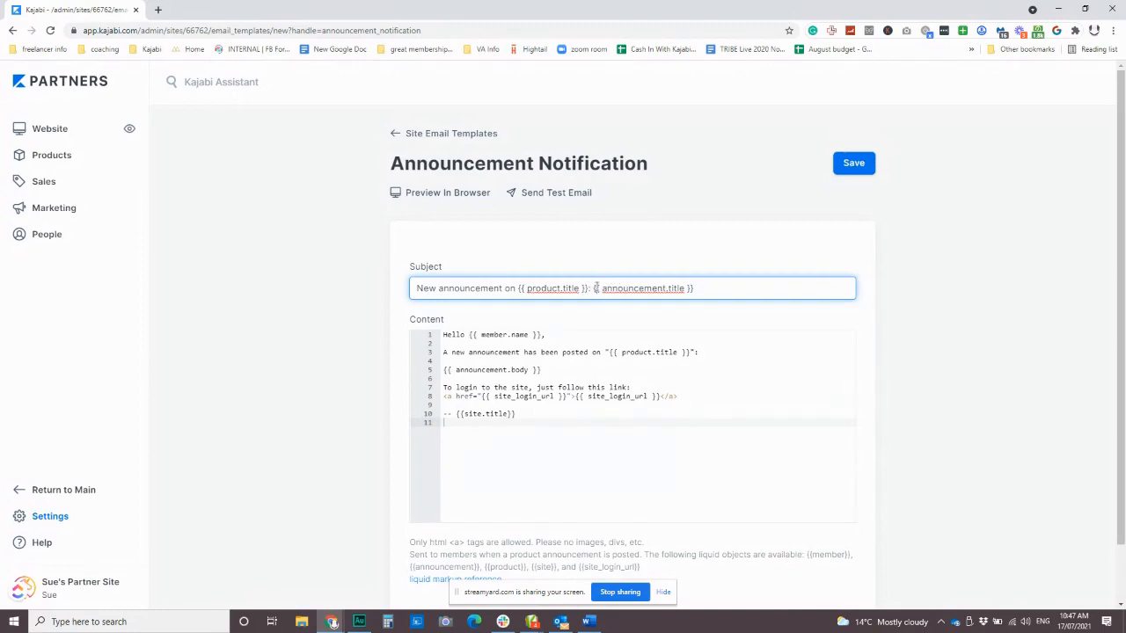
left_click_drag(595, 288, 707, 287)
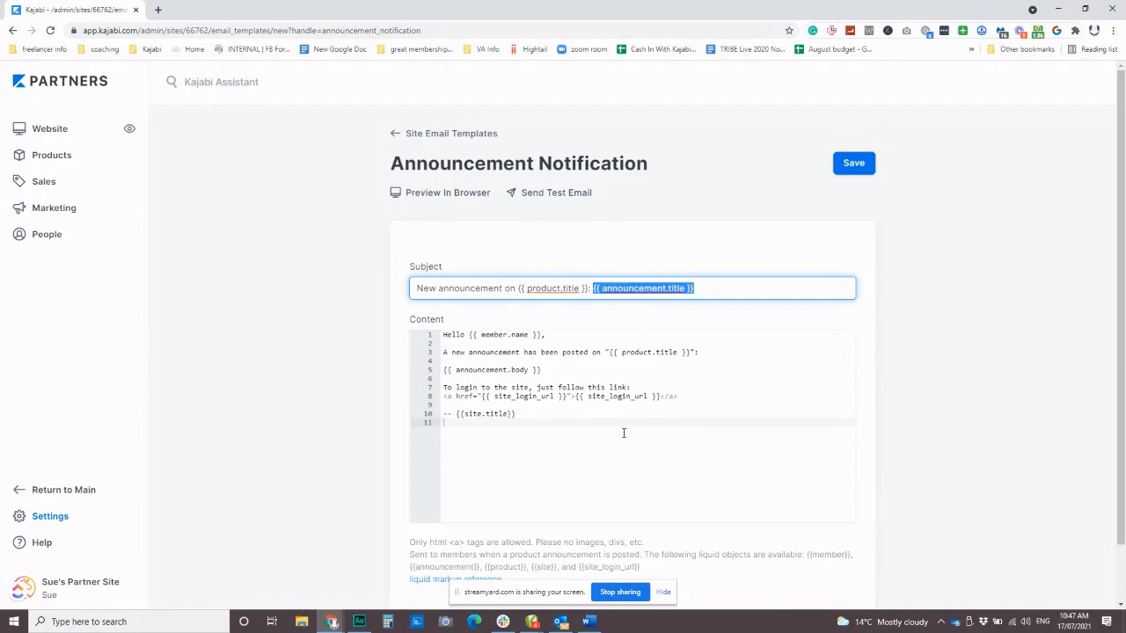
left_click(626, 429)
mouse_move(456, 371)
left_mouse_down()
mouse_move(524, 370)
mouse_move(443, 371)
left_mouse_up()
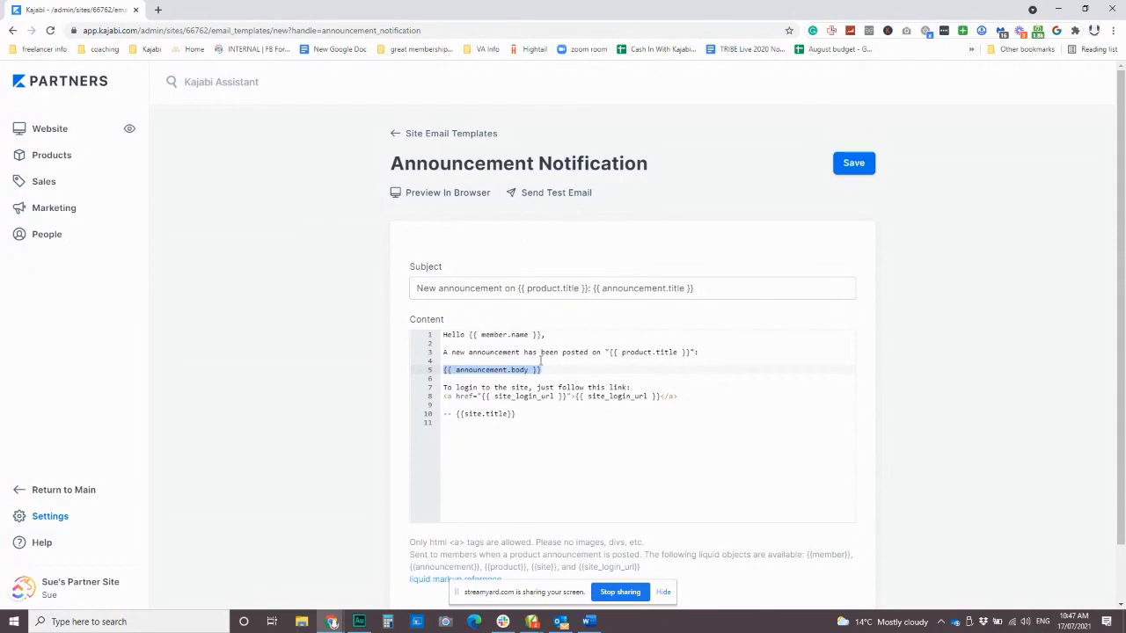
left_click(534, 425)
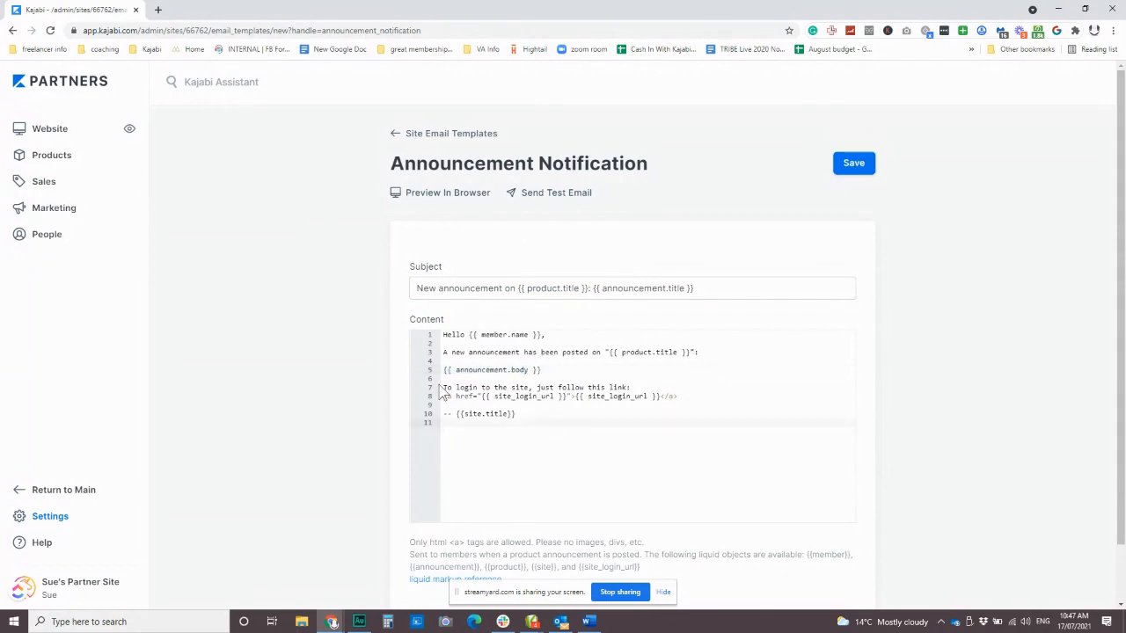